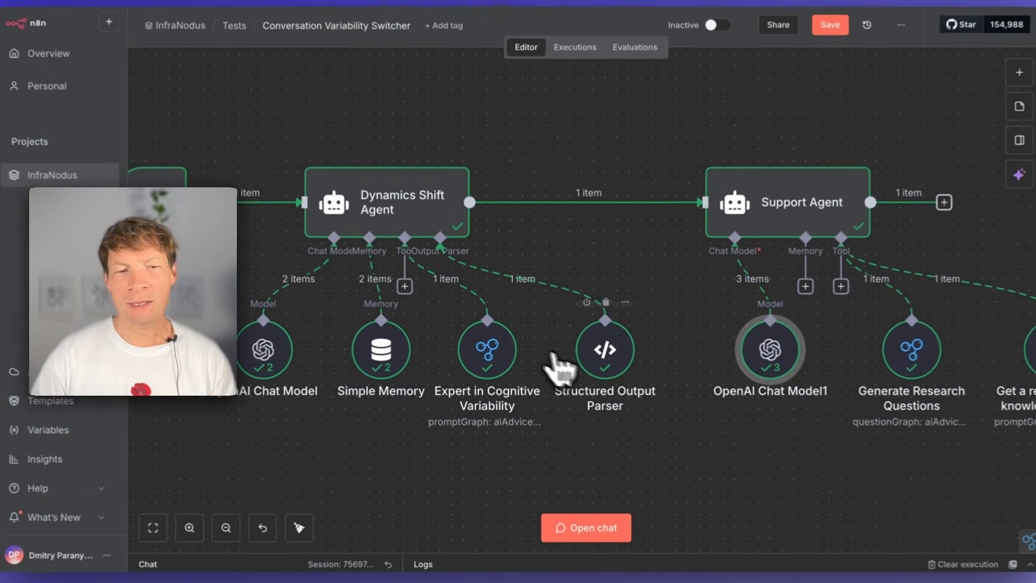
# - Look over the Structured Output Parser and the nodes around the Dynamics Shift Agent in the Conversation Variability Switcher workflow
pyautogui.click(645, 365)
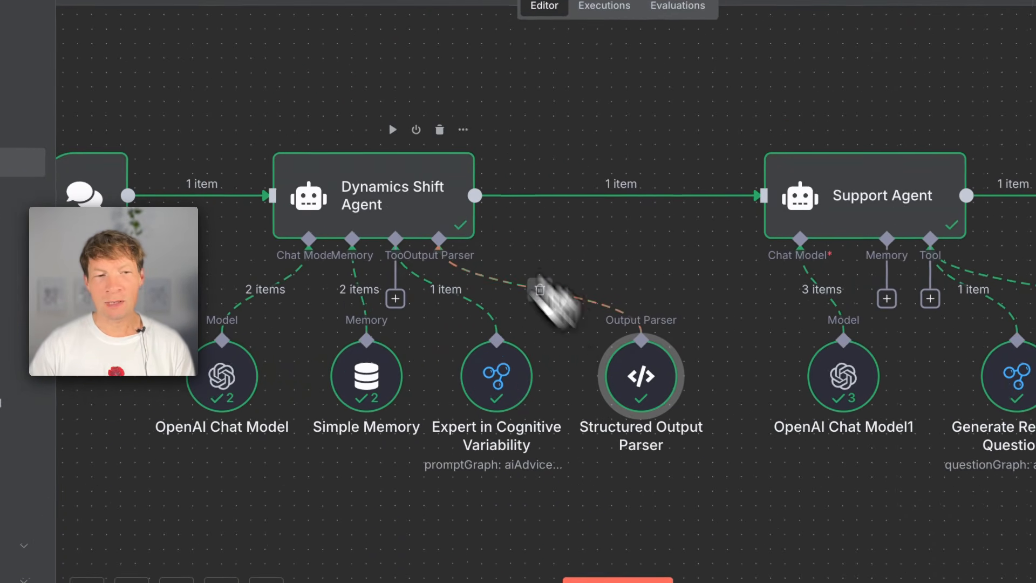
pyautogui.hscroll(-1, 345, 222)
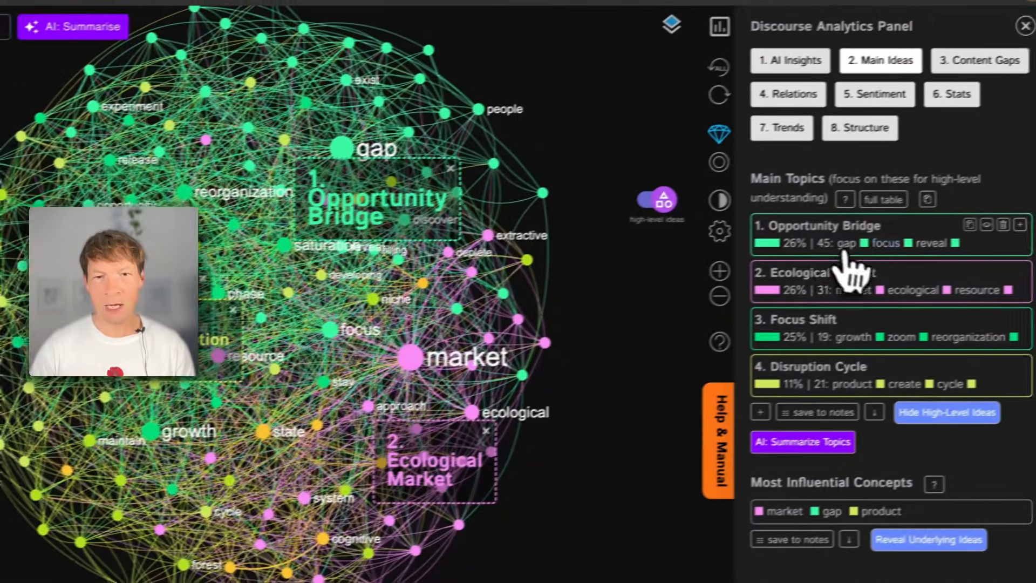
# - Switch to InfraNodus, go through the Opportunity Bridge, Ecological Market and Focus Shift topics, and select the approach concept in the ecological_marketing graph
pyautogui.click(826, 229)
pyautogui.click(825, 228)
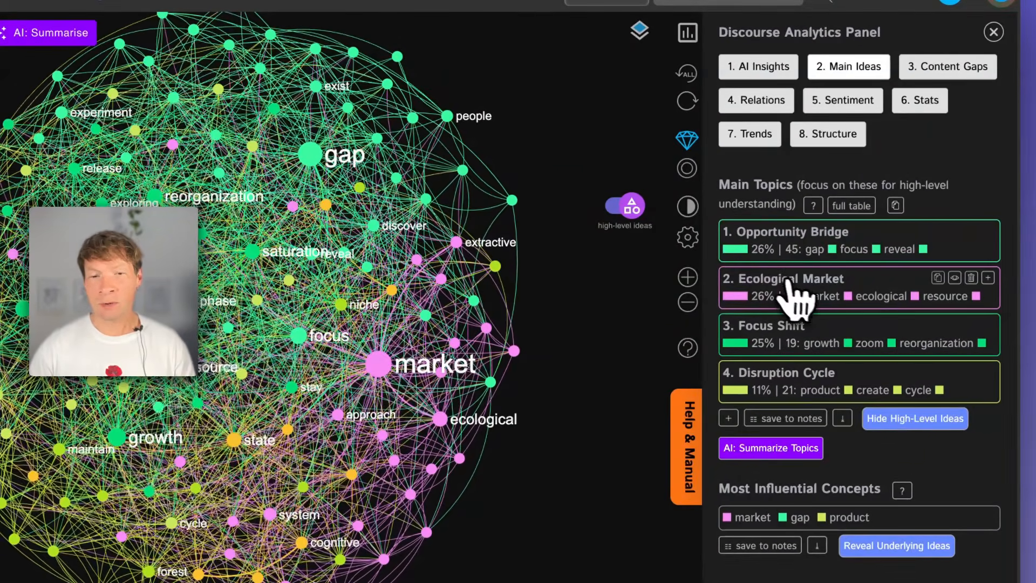
pyautogui.click(791, 281)
pyautogui.click(791, 282)
pyautogui.doubleClick(790, 327)
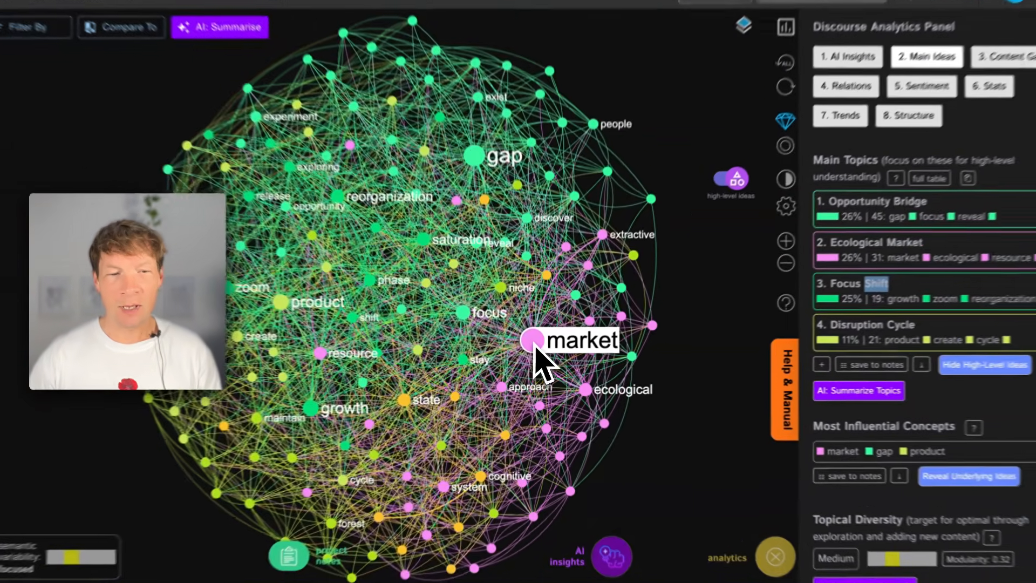
pyautogui.click(534, 344)
pyautogui.click(495, 390)
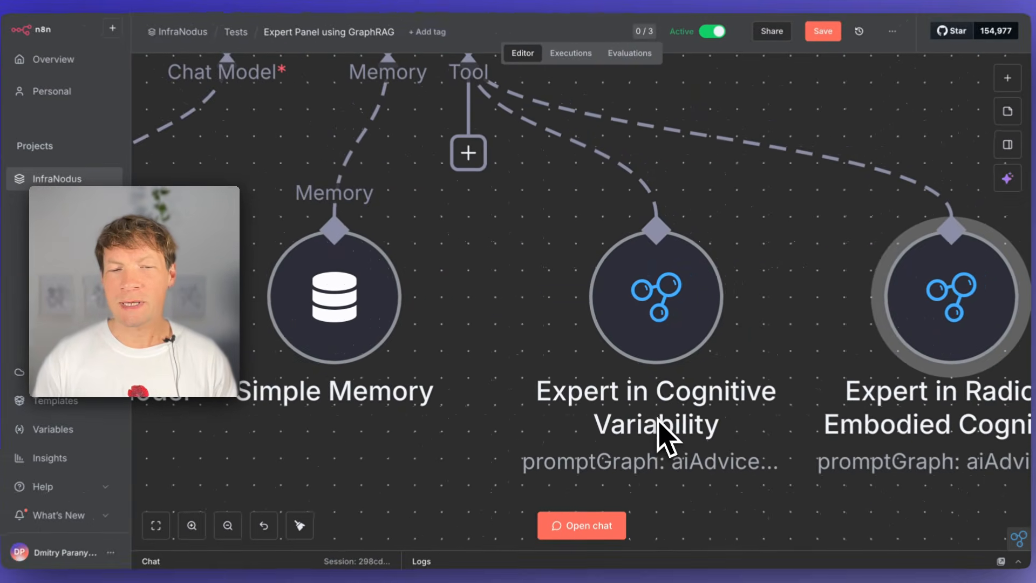
# - Inspect the Expert in Cognitive Variability tool in the n8n workflow and the approach concept in the InfraNodus graph
pyautogui.click(654, 356)
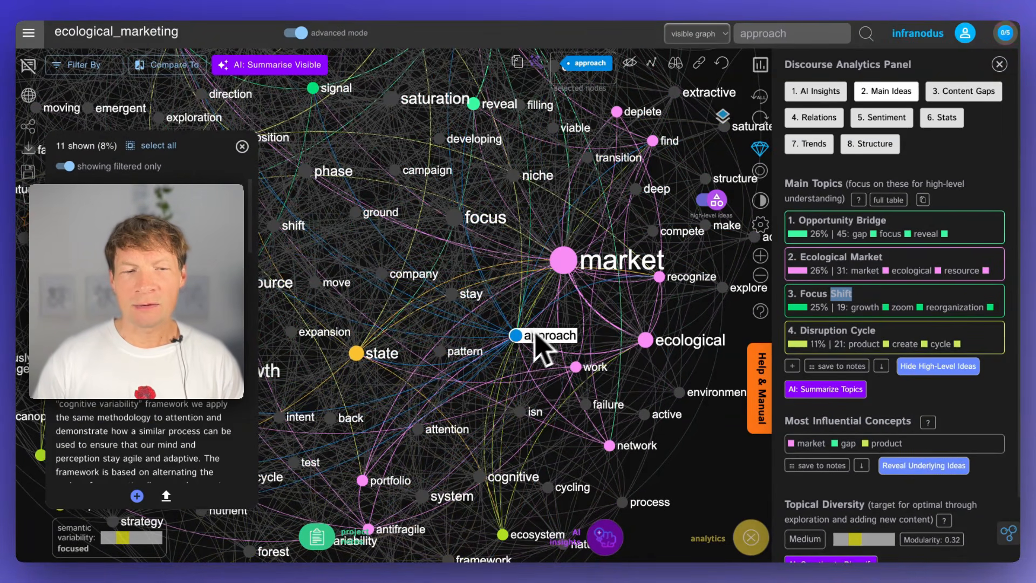
pyautogui.click(518, 337)
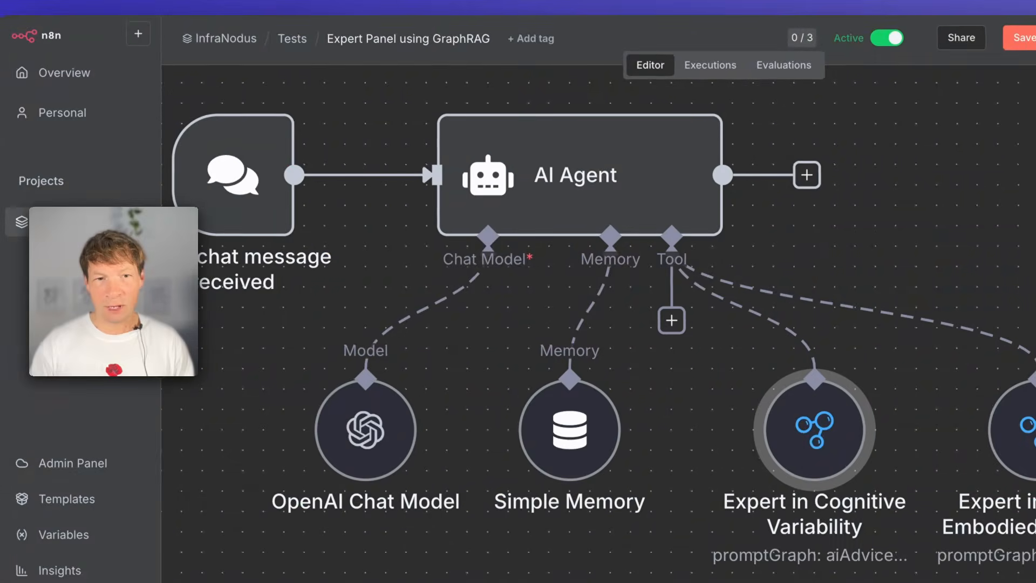
pyautogui.scroll(-5, 622, 265)
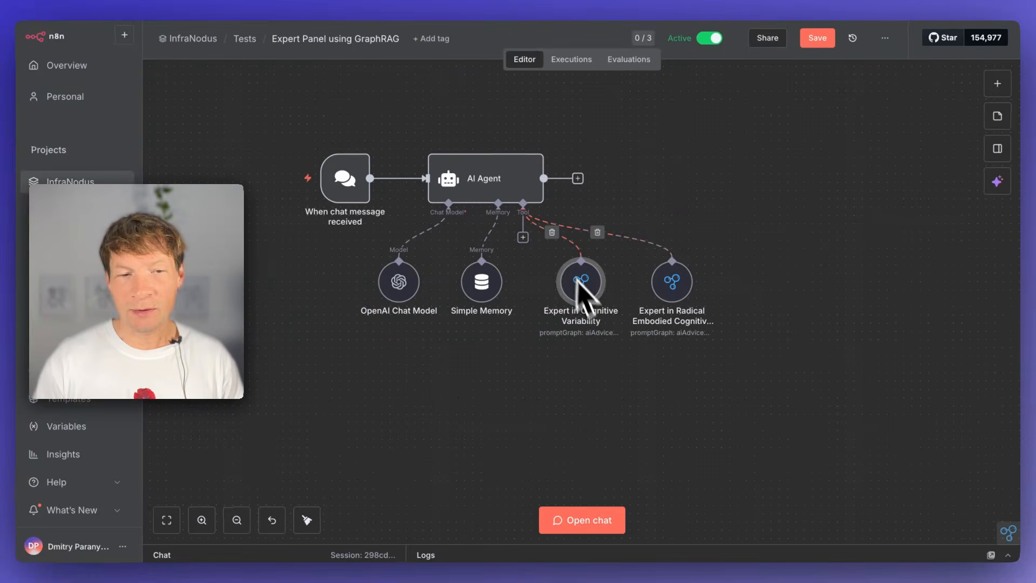
pyautogui.scroll(2, 588, 303)
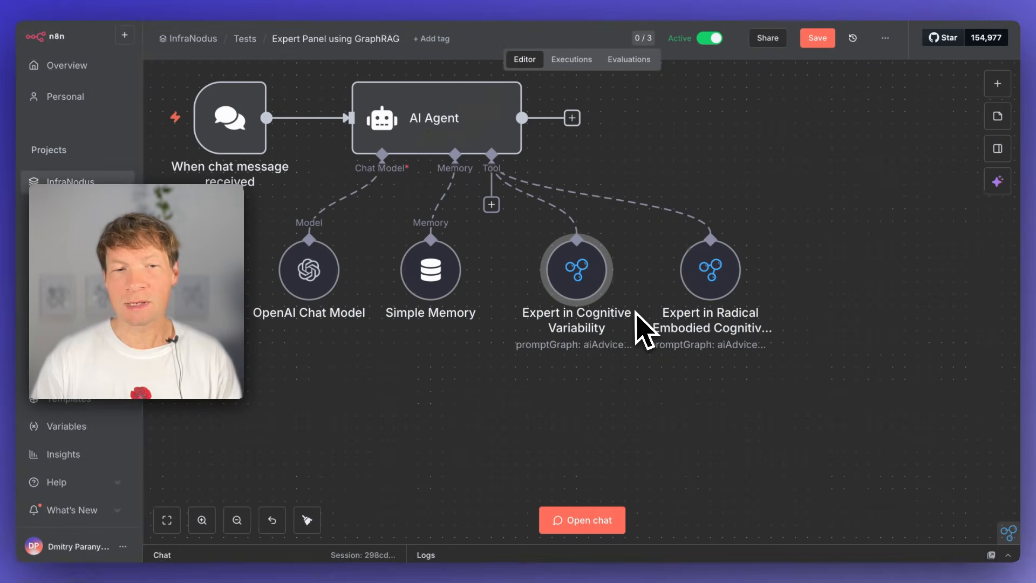
pyautogui.scroll(1, 622, 372)
pyautogui.scroll(1, 620, 376)
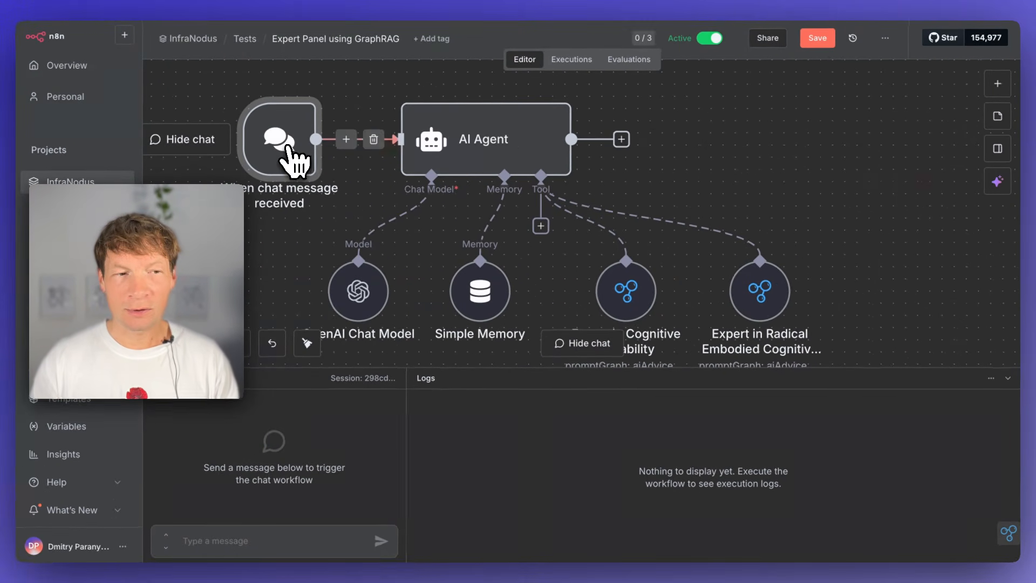
# - Review the chat trigger's parameters, including its public chat URL, in the Expert Panel using GraphRAG workflow
pyautogui.doubleClick(287, 149)
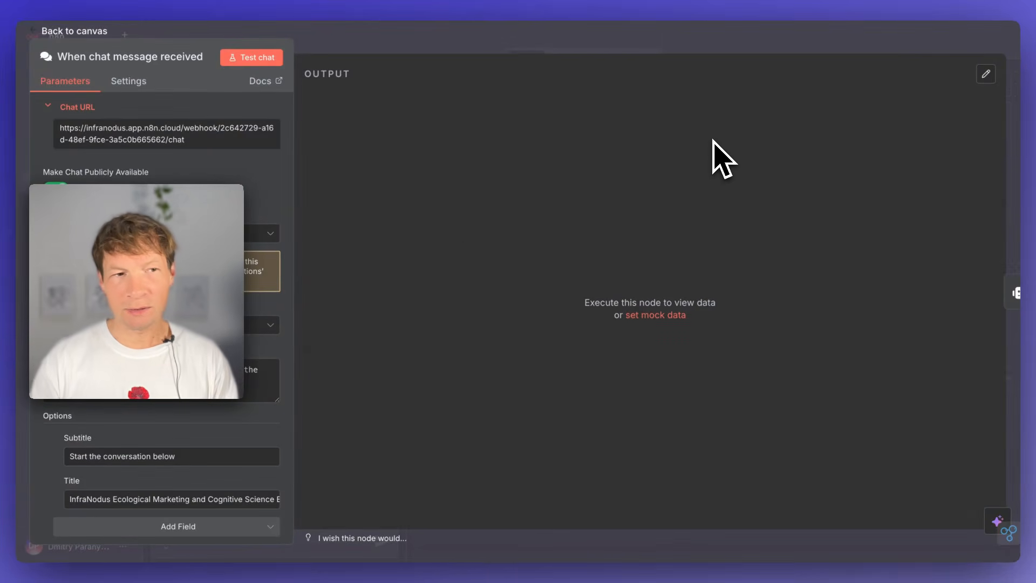
pyautogui.click(400, 50)
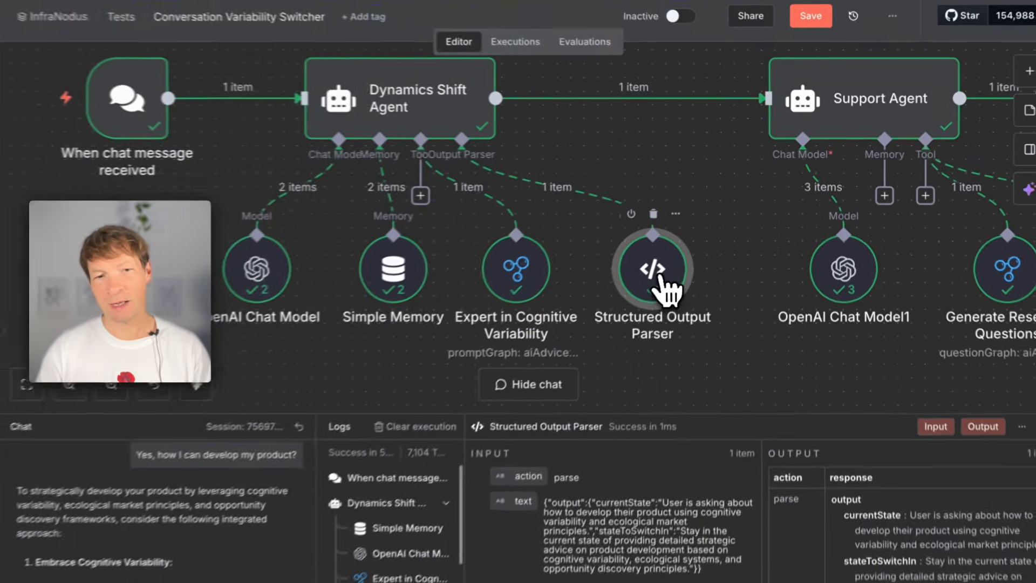
# - Review the input schema and output of the Structured Output Parser in the Conversation Variability Switcher workflow
pyautogui.doubleClick(694, 256)
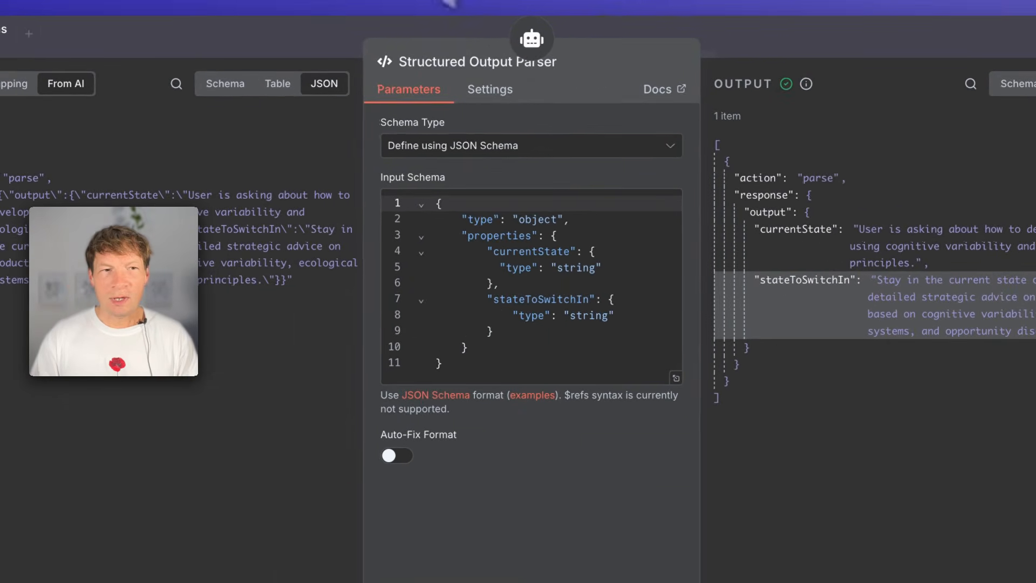
pyautogui.click(811, 34)
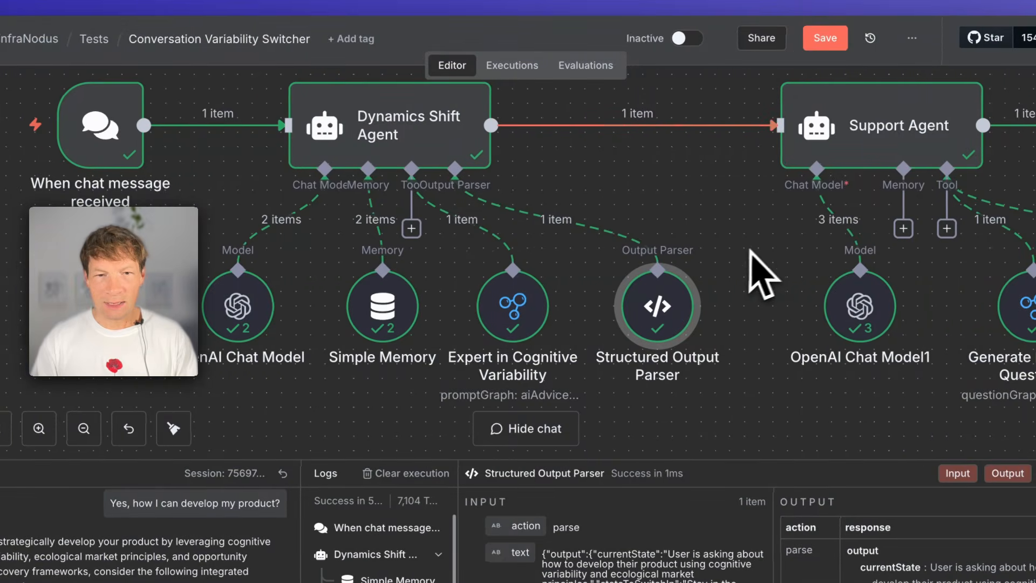
# - Review the settings and outputs of the Support Agent's research question generator and knowledge base response tools
pyautogui.hscroll(3, 748, 250)
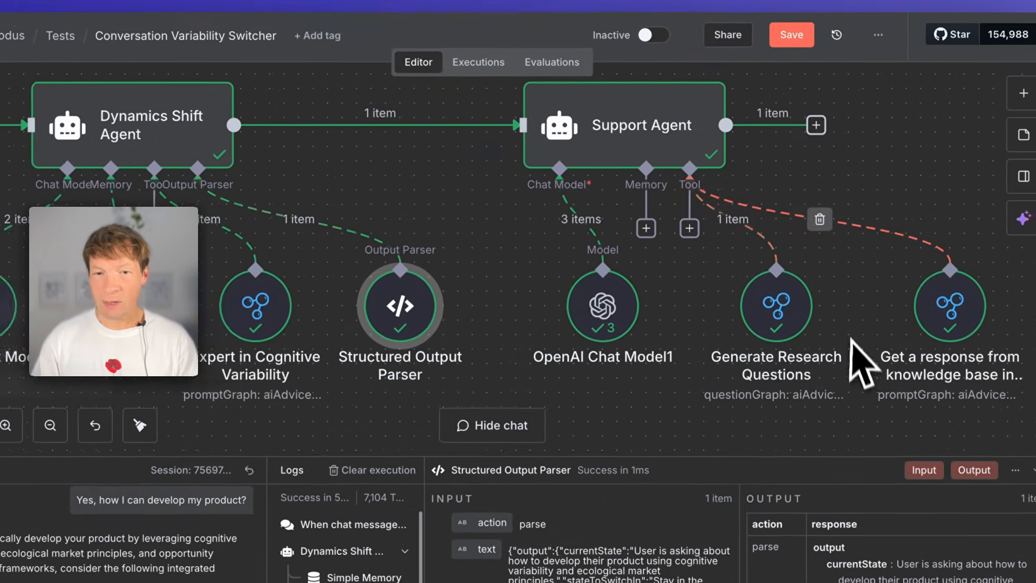
pyautogui.hscroll(3, 861, 364)
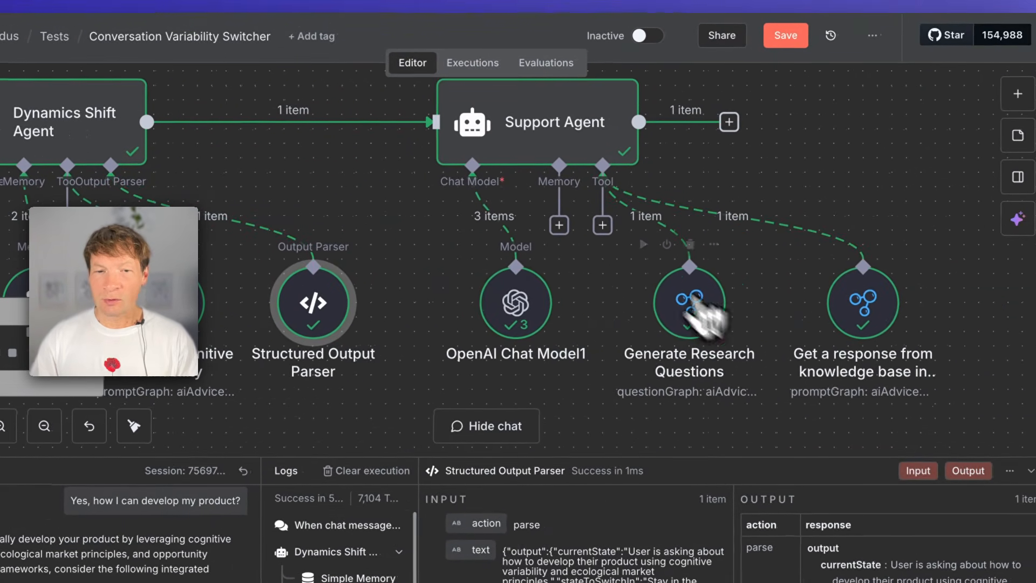
pyautogui.doubleClick(711, 322)
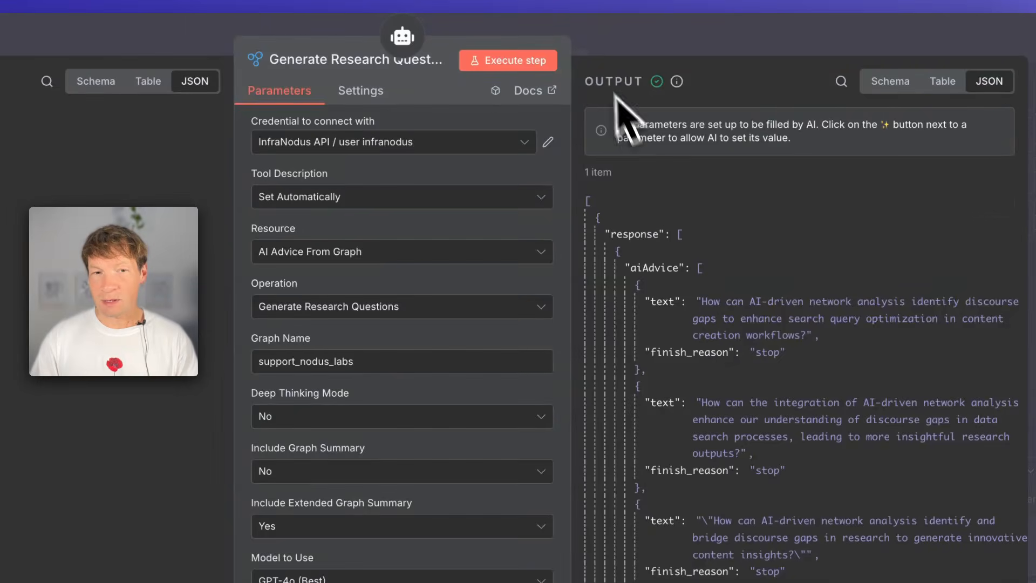
pyautogui.click(273, 41)
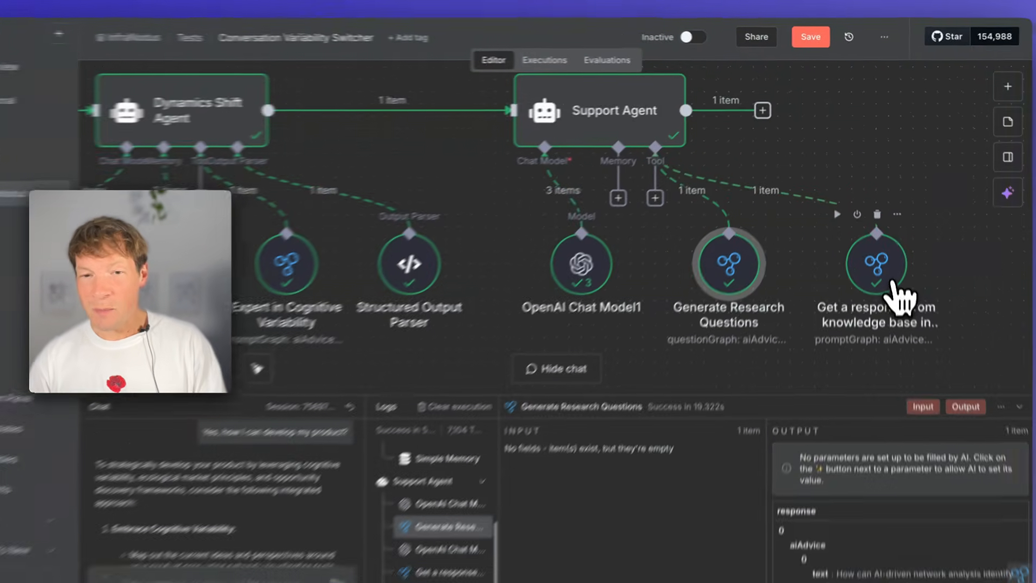
pyautogui.doubleClick(877, 248)
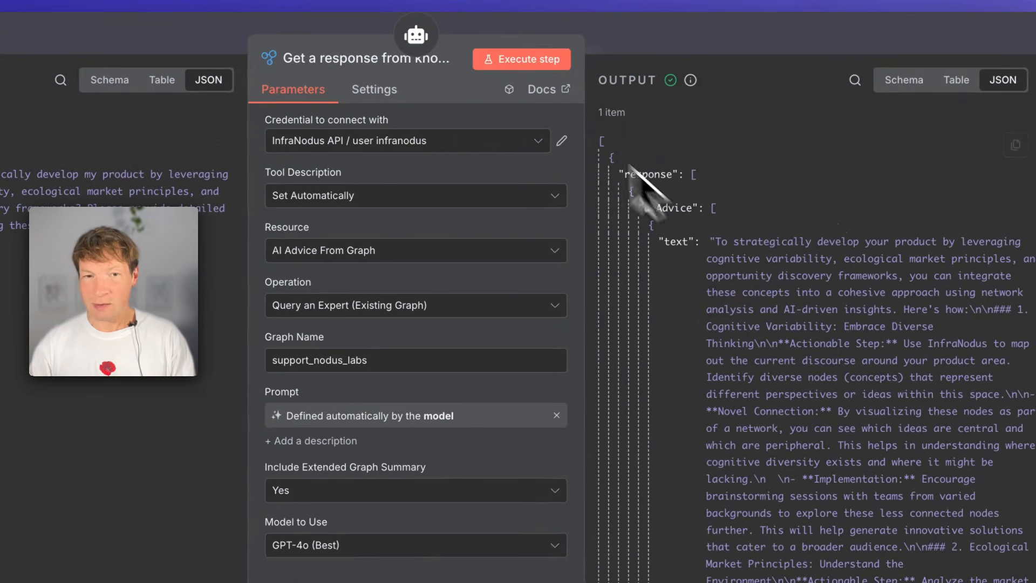
pyautogui.click(676, 46)
# - Save and activate the Conversation Variability Switcher workflow, and dismiss the production checklist
pyautogui.click(660, 34)
pyautogui.click(226, 139)
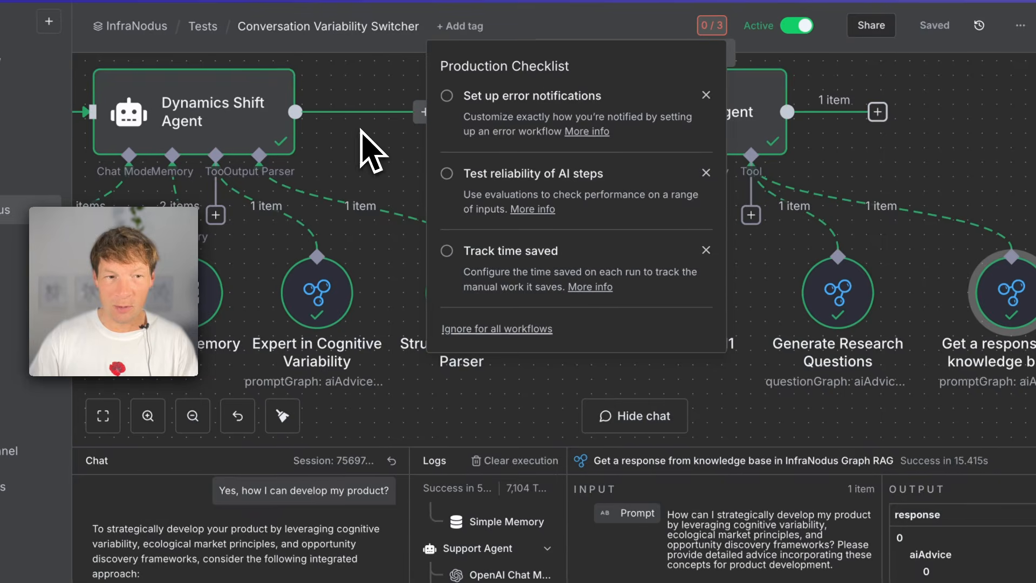
pyautogui.click(381, 164)
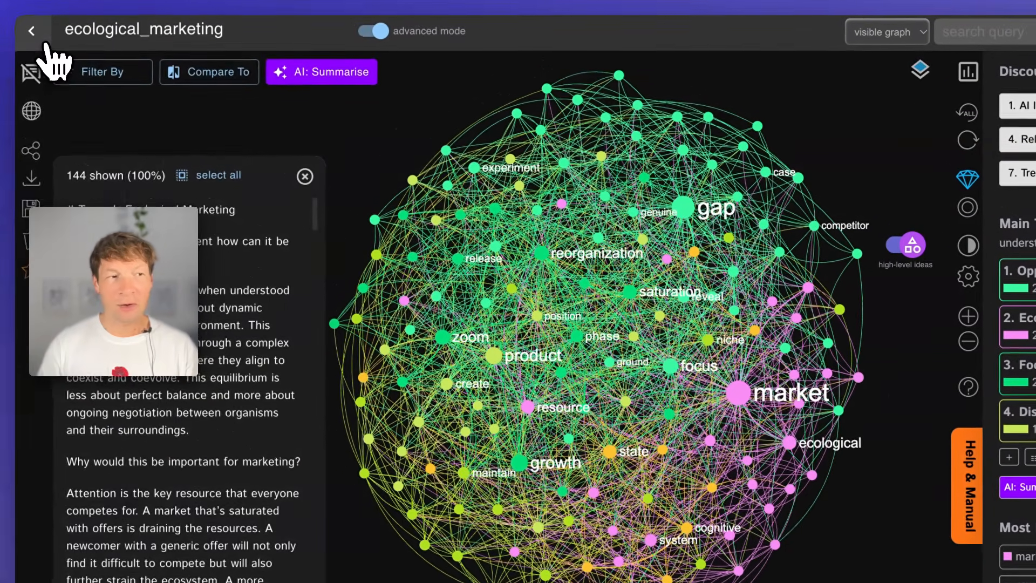
# - Switch to InfraNodus, open its applications page, and reopen the ecological_marketing graph from the saved text graphs
pyautogui.click(46, 43)
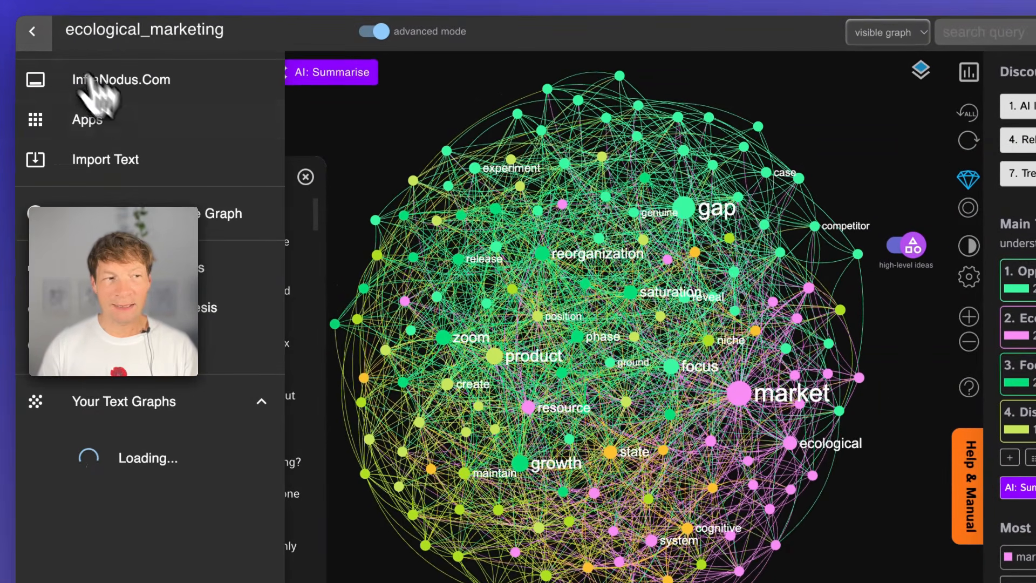
pyautogui.click(91, 118)
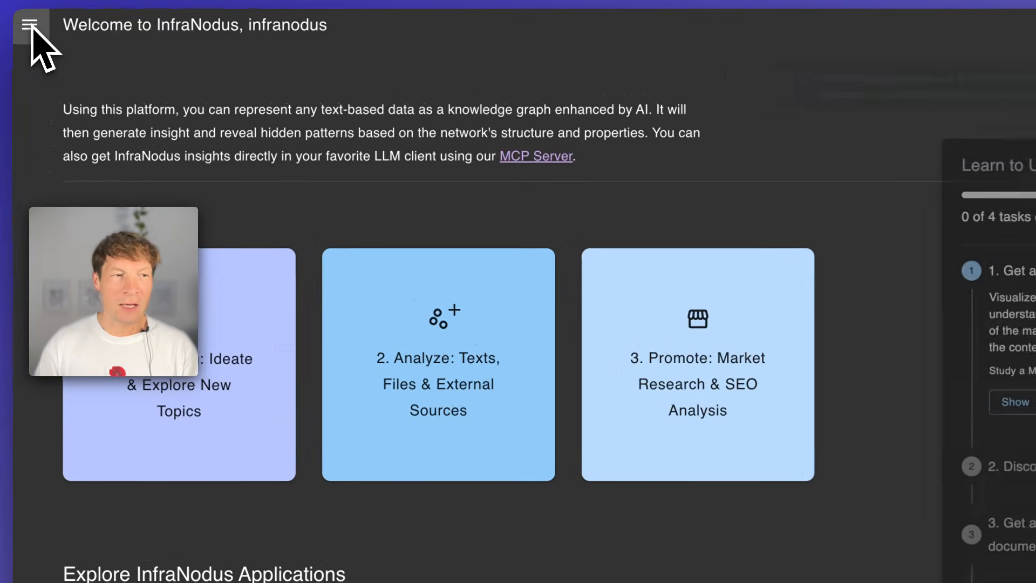
pyautogui.click(35, 39)
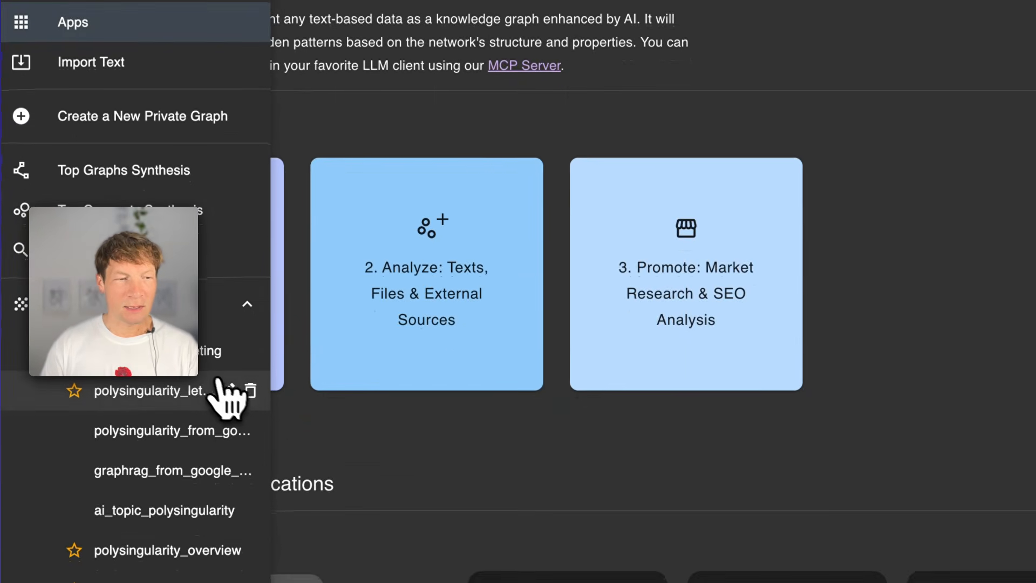
pyautogui.scroll(-3, 225, 418)
pyautogui.click(204, 306)
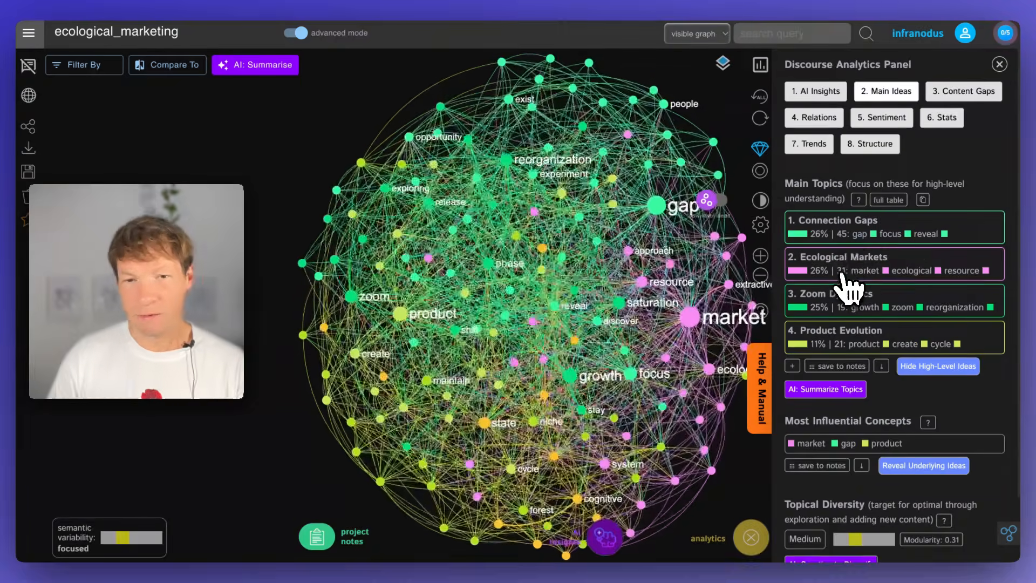
# - Examine the Connection Gaps and Ecological Markets topics in the reopened graph
pyautogui.click(839, 234)
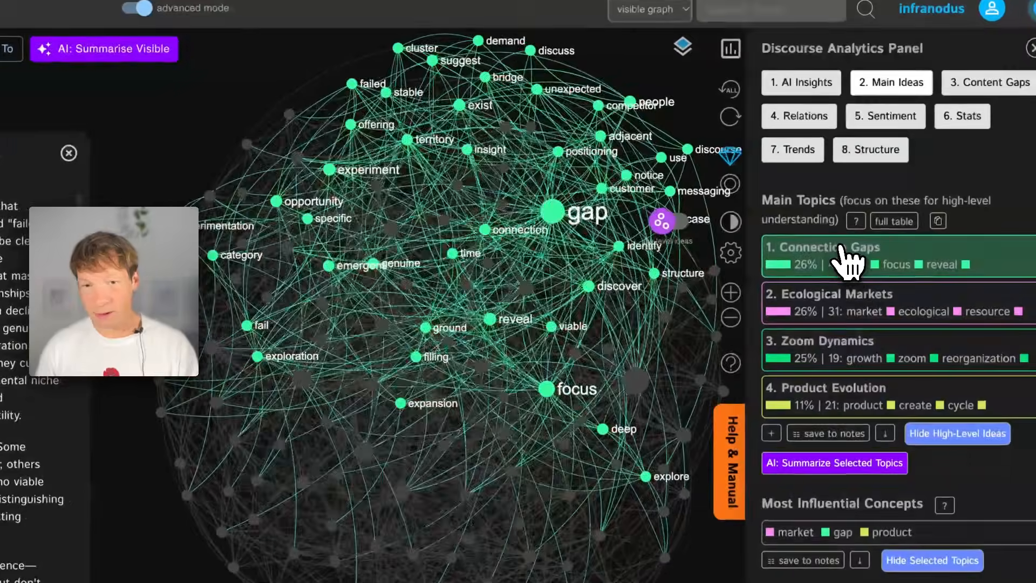
pyautogui.click(848, 256)
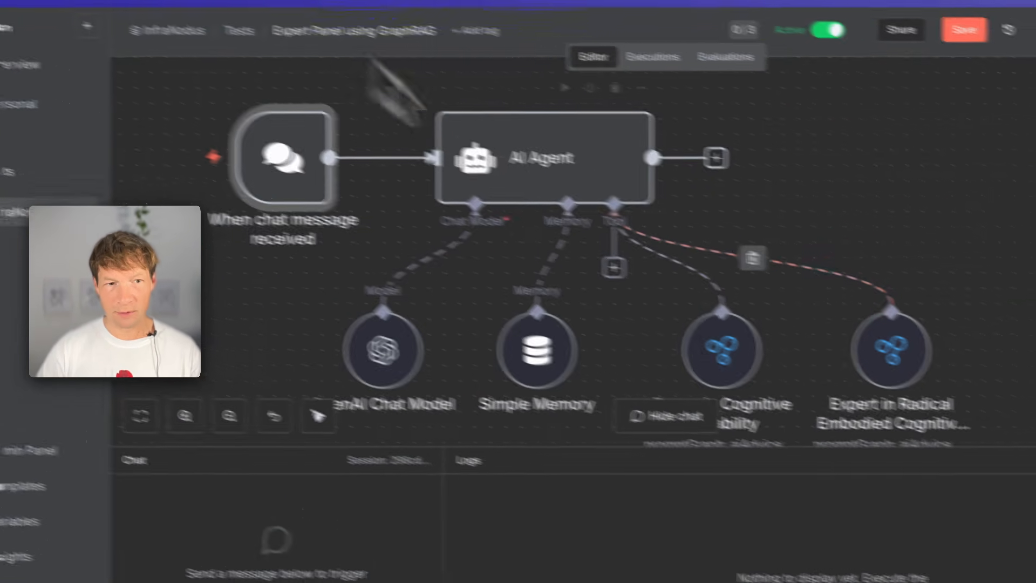
# - In n8n's Expert Panel using GraphRAG workflow, ask the chat "What should I do if I want to develop my product further?"
pyautogui.scroll(-1, 638, 328)
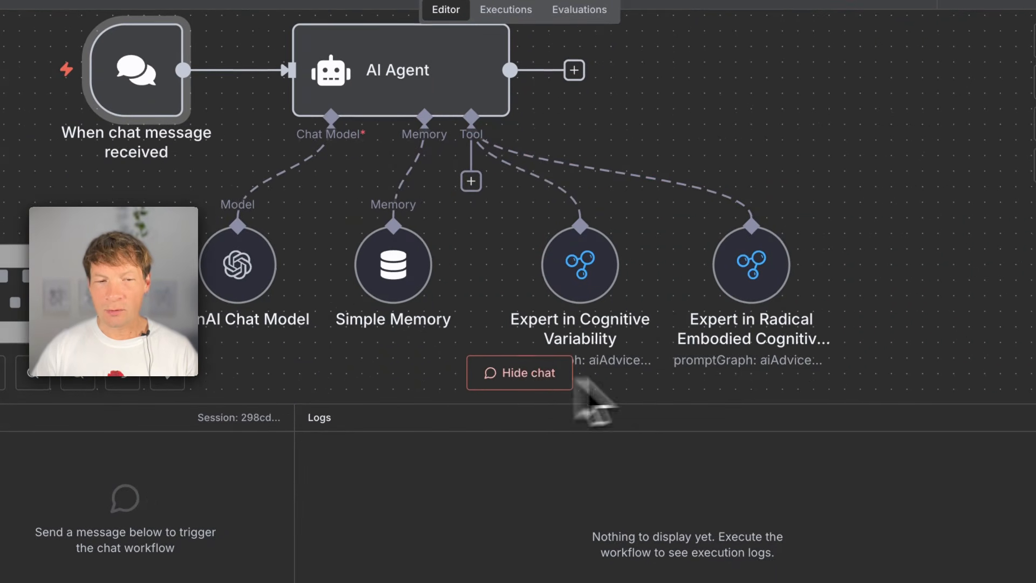
pyautogui.click(521, 378)
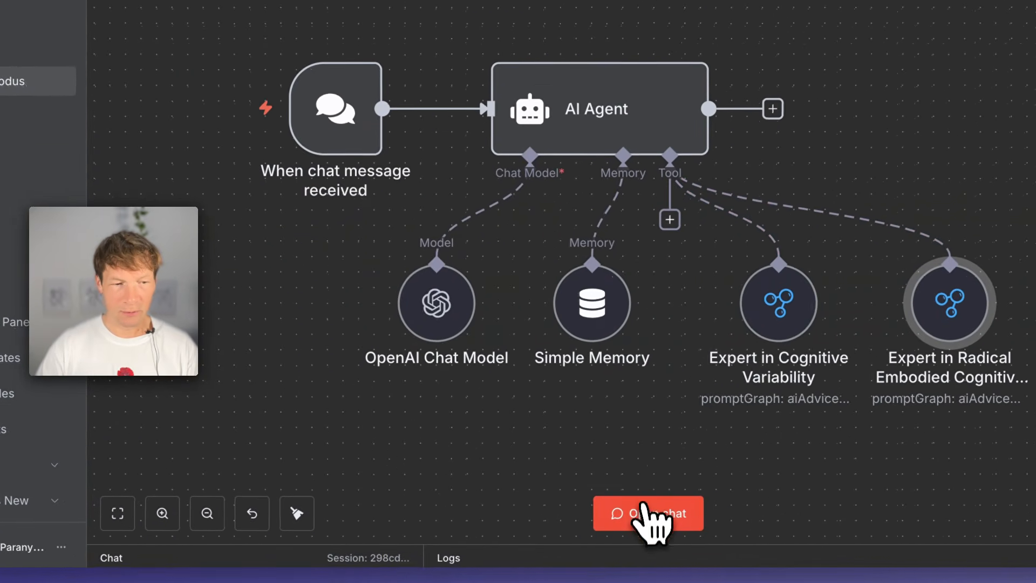
pyautogui.click(585, 520)
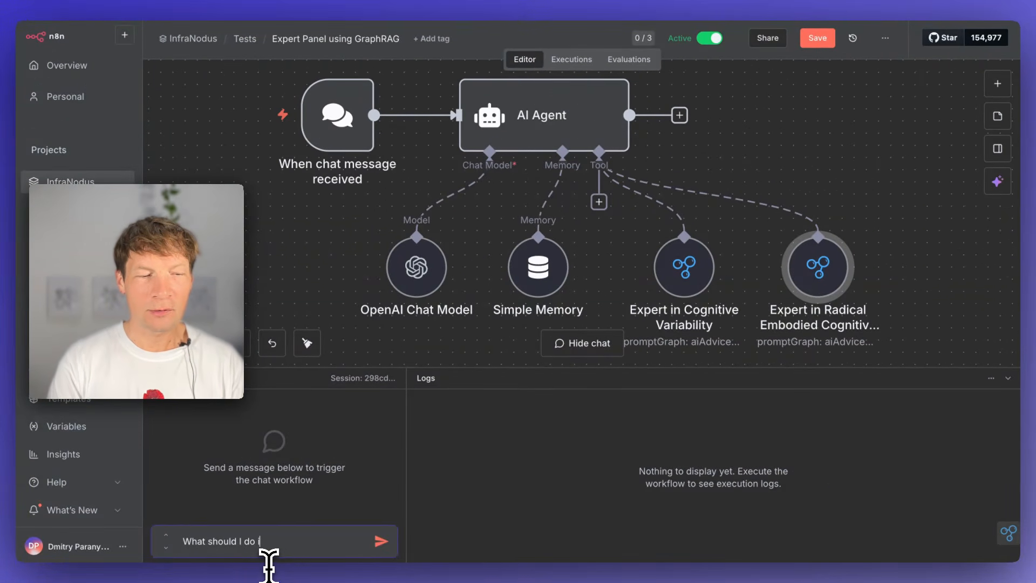
pyautogui.write('o develop my product')
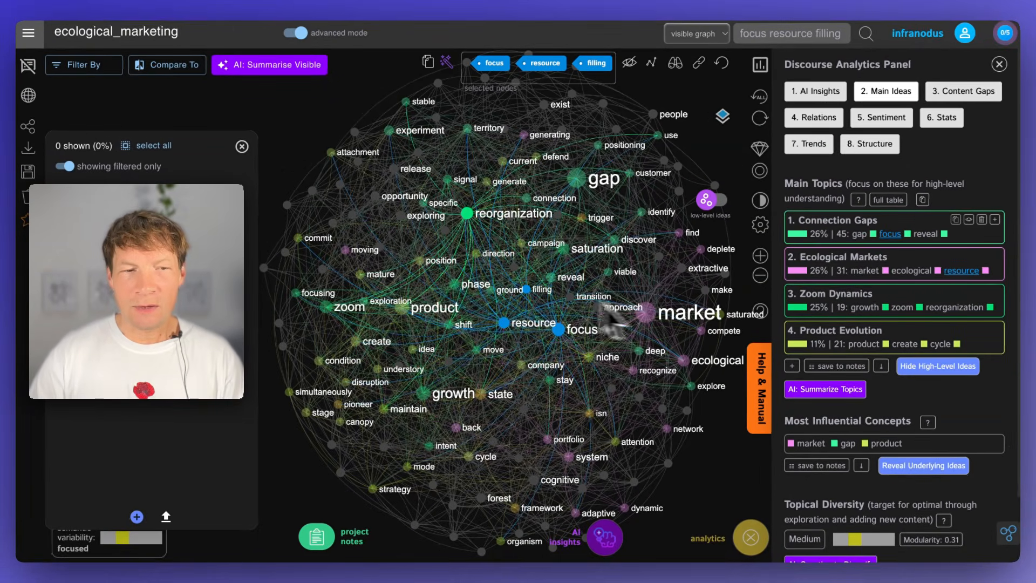
# - Return to the ecological_marketing graph in InfraNodus and examine the resource concept's connections
pyautogui.click(518, 325)
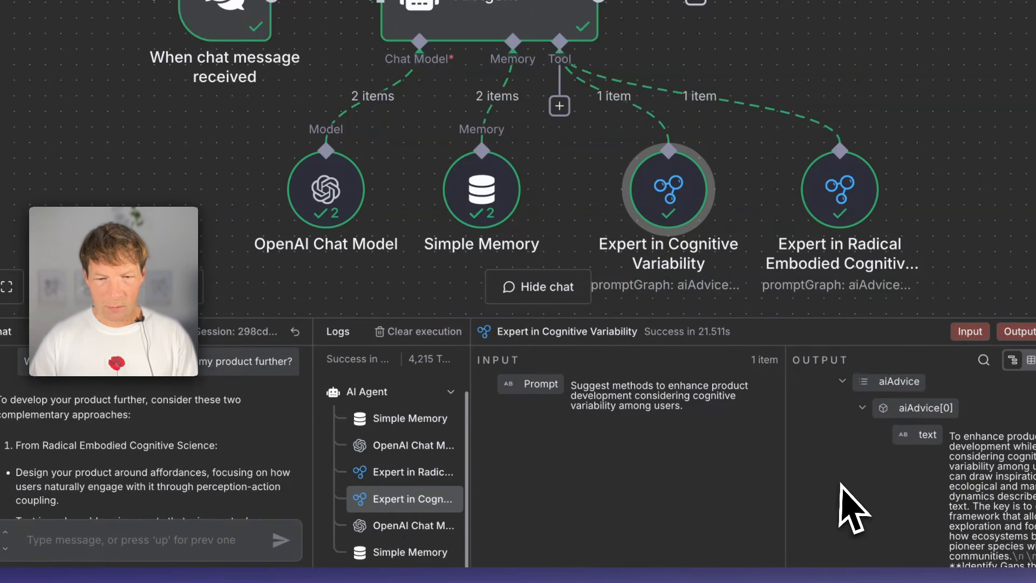
# - Inspect the n8n execution logs for both expert tools and the final OpenAI Chat Model call
pyautogui.scroll(-5, 852, 507)
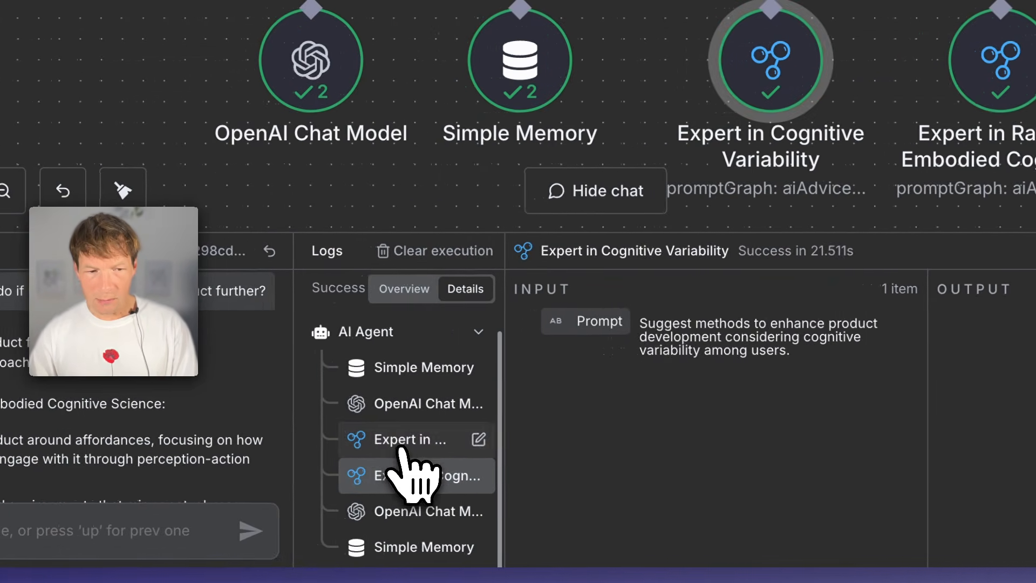
pyautogui.click(106, 440)
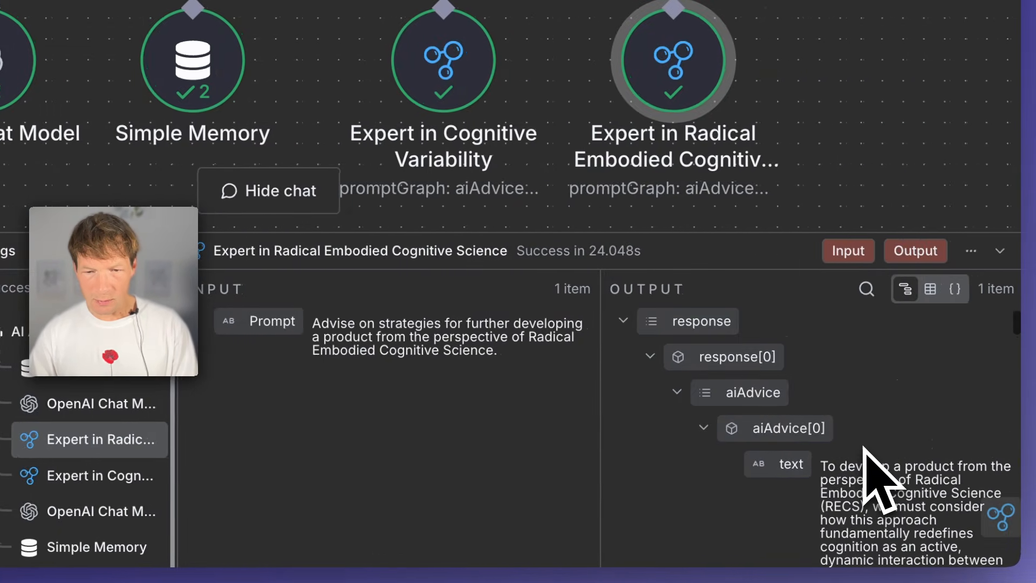
pyautogui.click(102, 511)
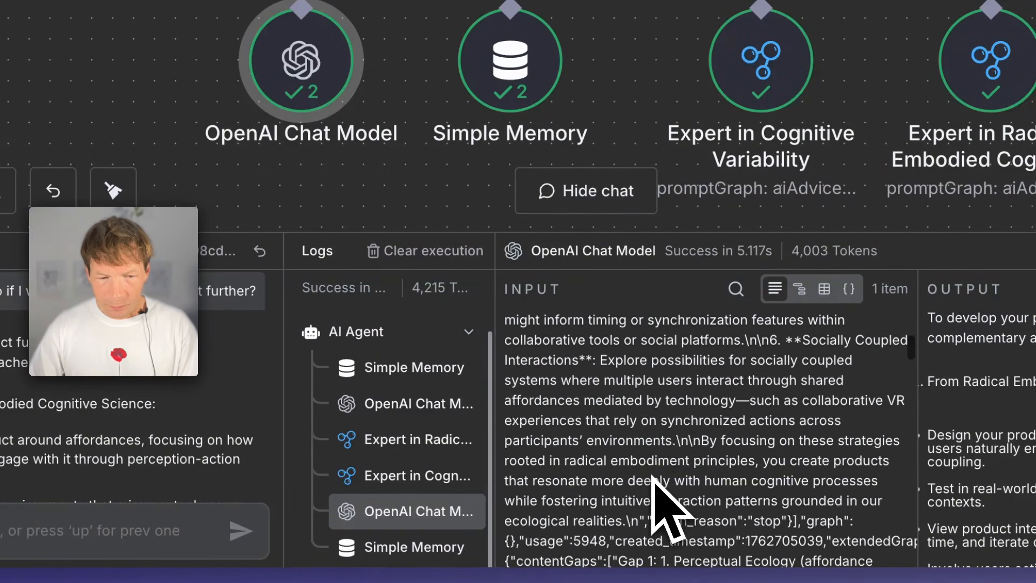
# - Examine the final Simple Memory log entry and read the AI Agent's full chat reply on developing the product
pyautogui.click(438, 543)
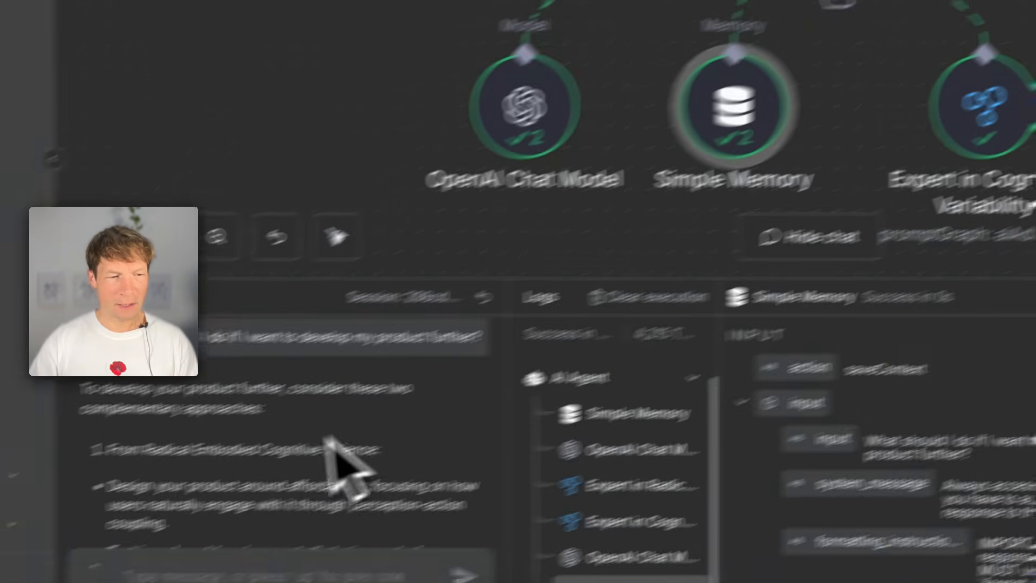
pyautogui.scroll(-2, 325, 440)
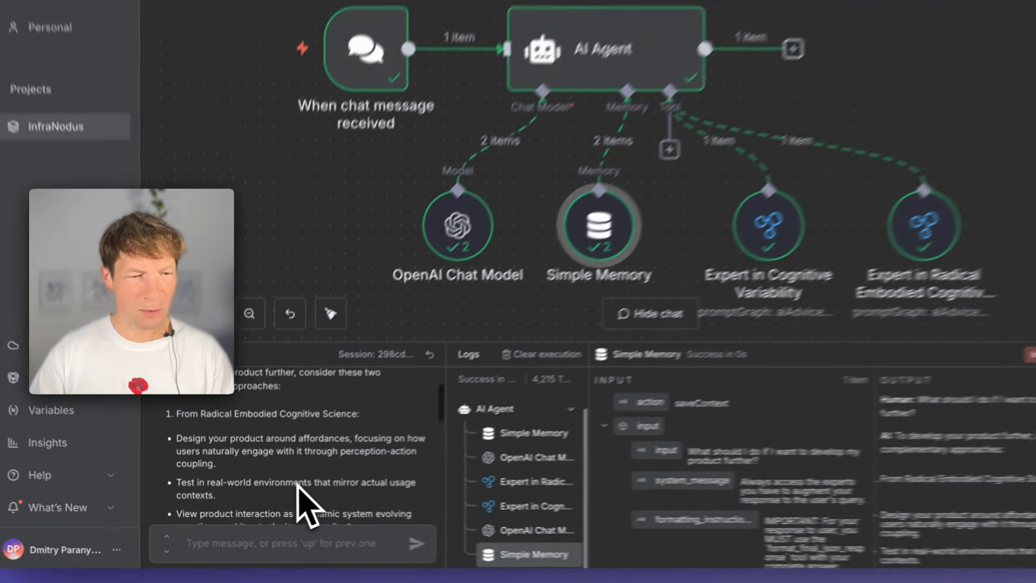
pyautogui.scroll(-1, 288, 490)
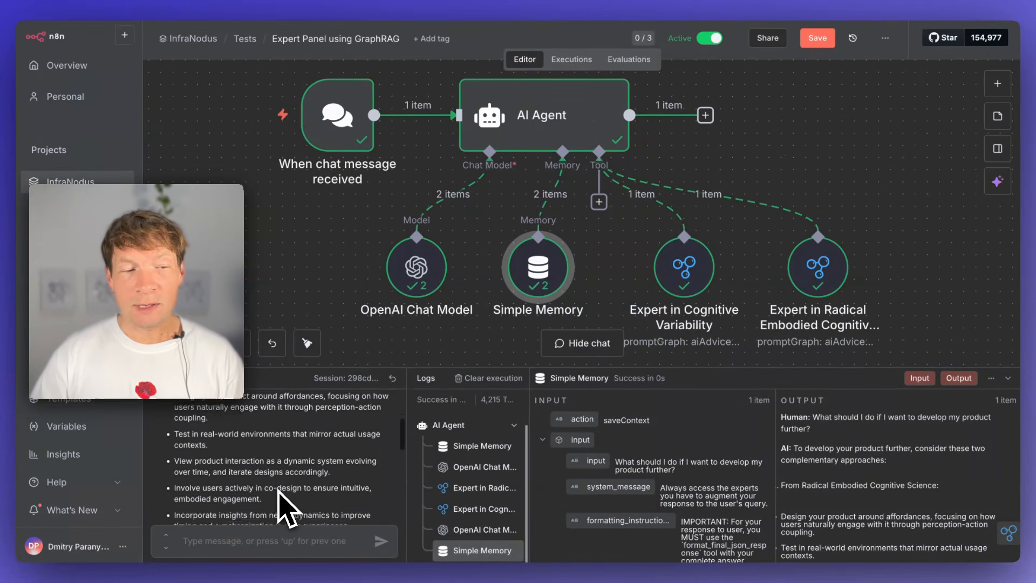
pyautogui.scroll(2, 280, 508)
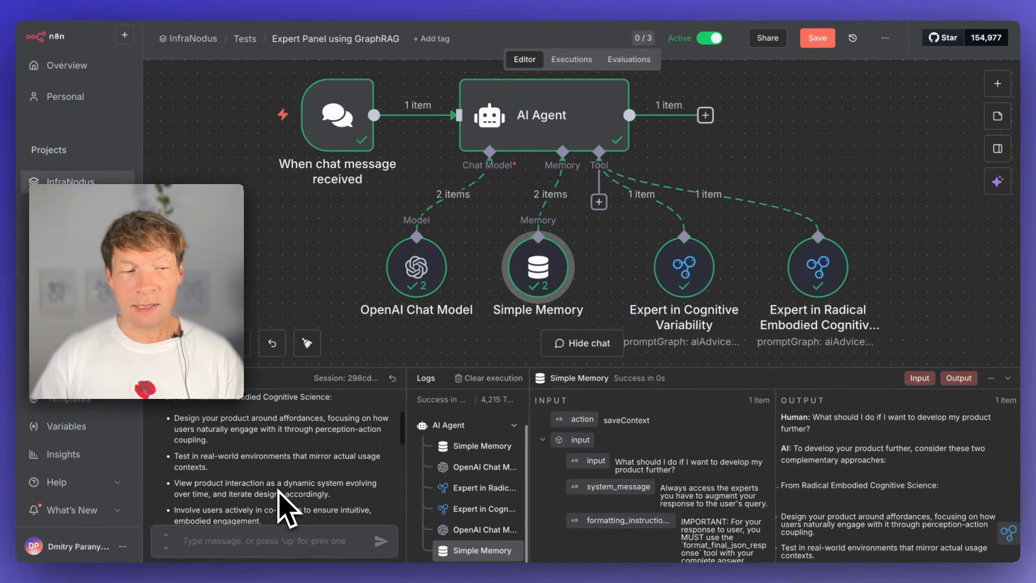
pyautogui.scroll(-5, 268, 474)
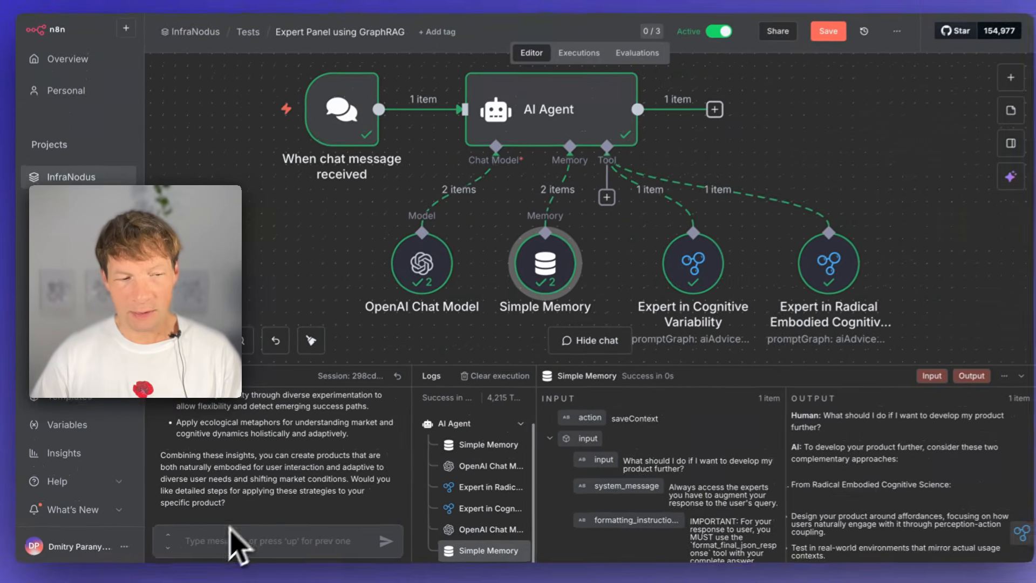
pyautogui.click(284, 539)
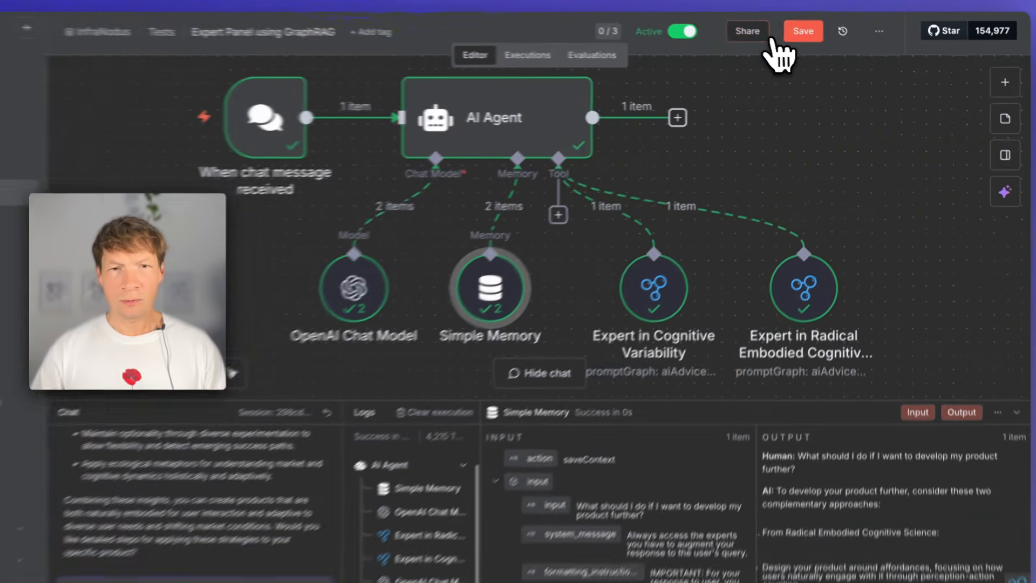
# - View the Expert Panel workflow's sharing details, close them, and start a new blank workflow in the Tests folder
pyautogui.click(758, 34)
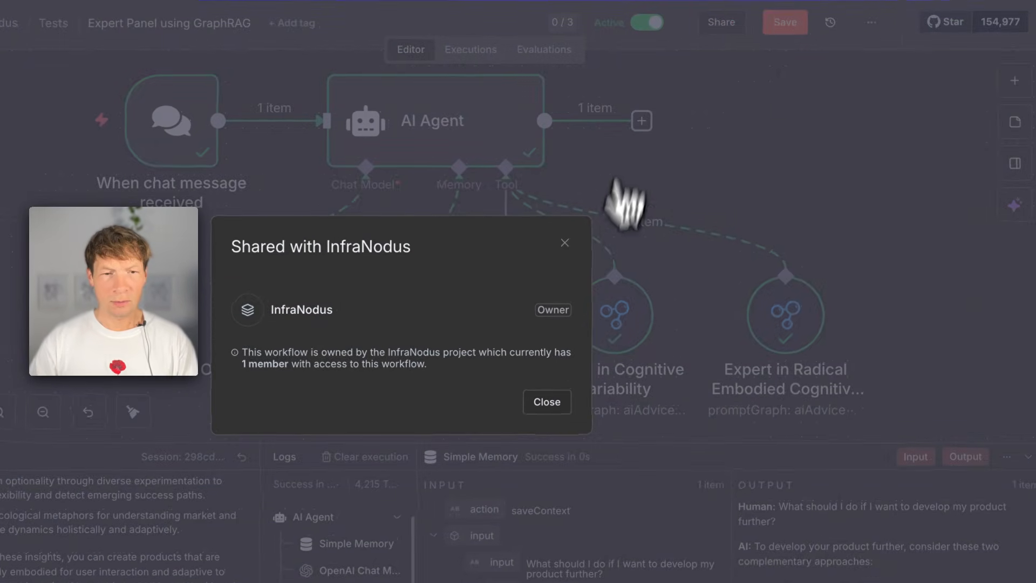
pyautogui.click(546, 402)
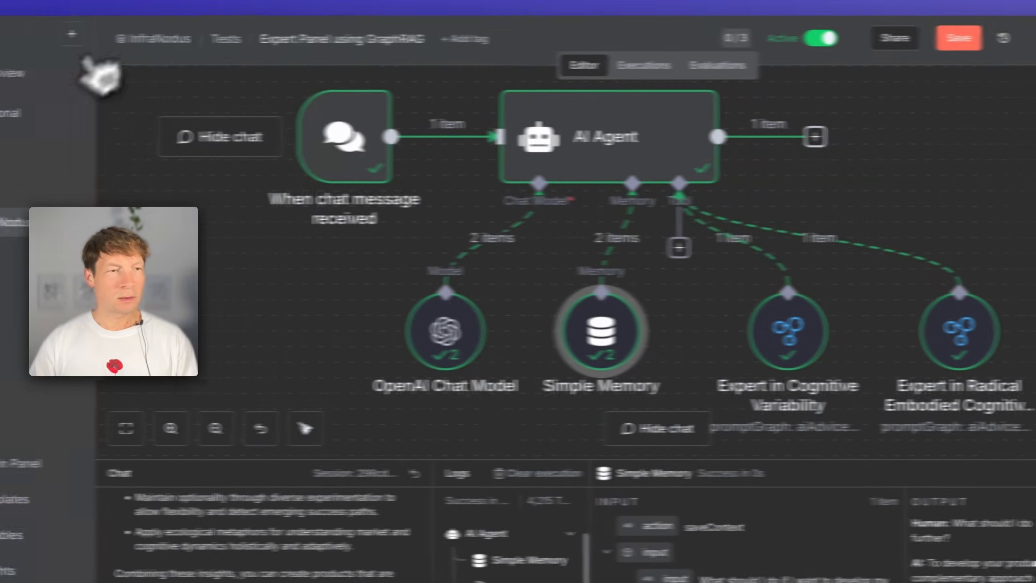
pyautogui.click(225, 38)
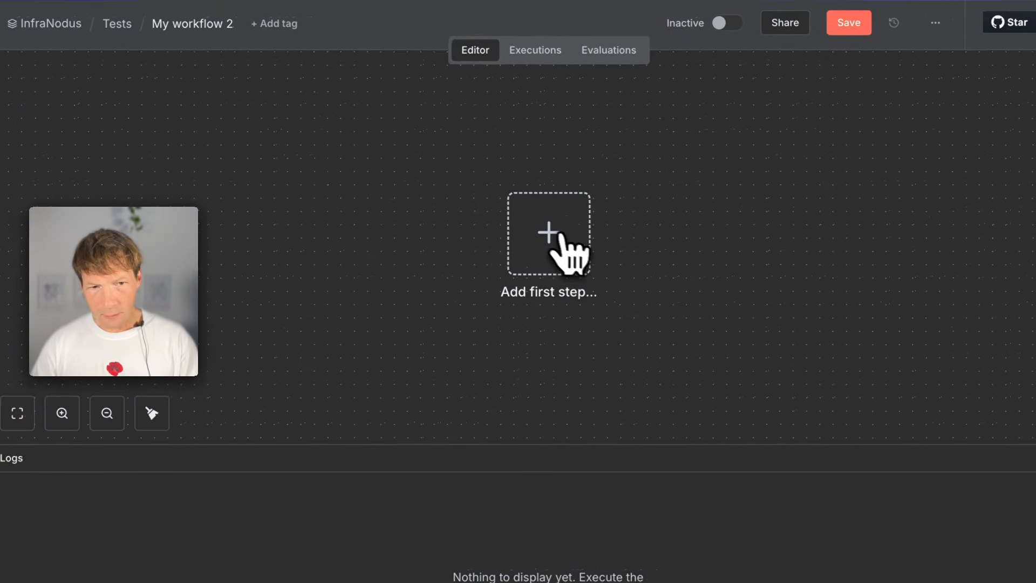
# - Add a Chat Trigger as the new workflow's first node and return to the canvas
pyautogui.click(546, 233)
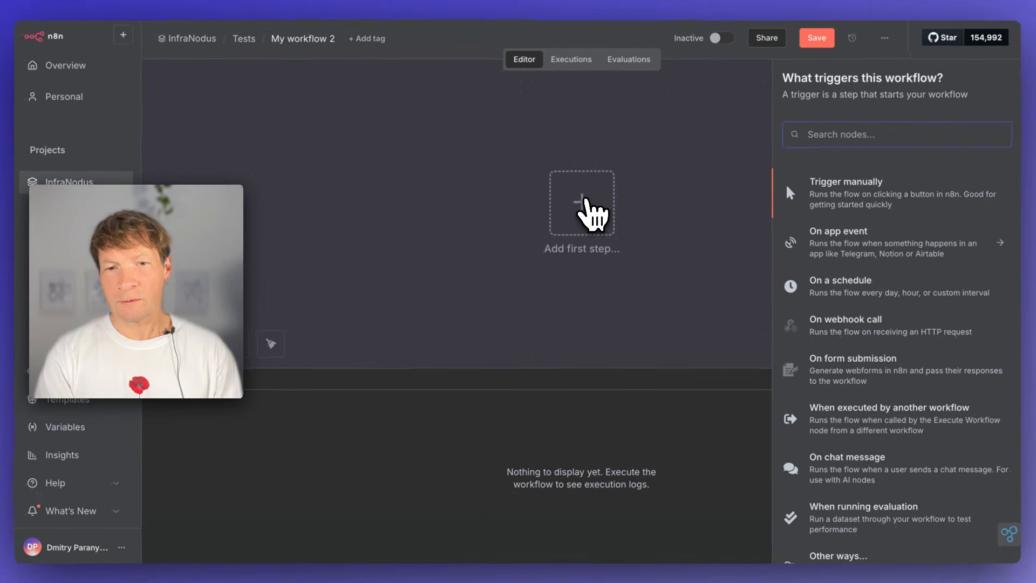
pyautogui.write('chat')
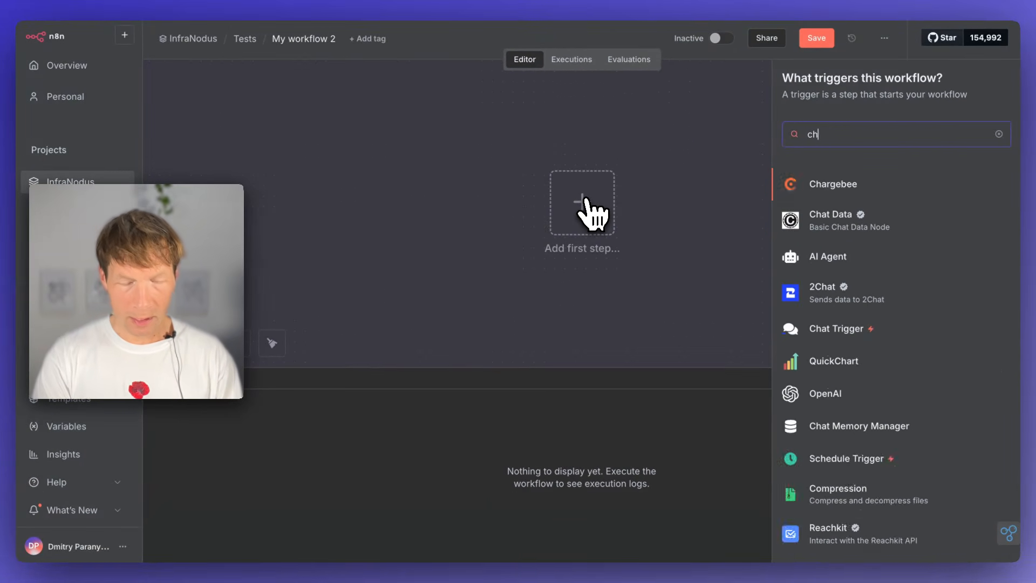
pyautogui.write(' n8')
pyautogui.press('BackSpace')
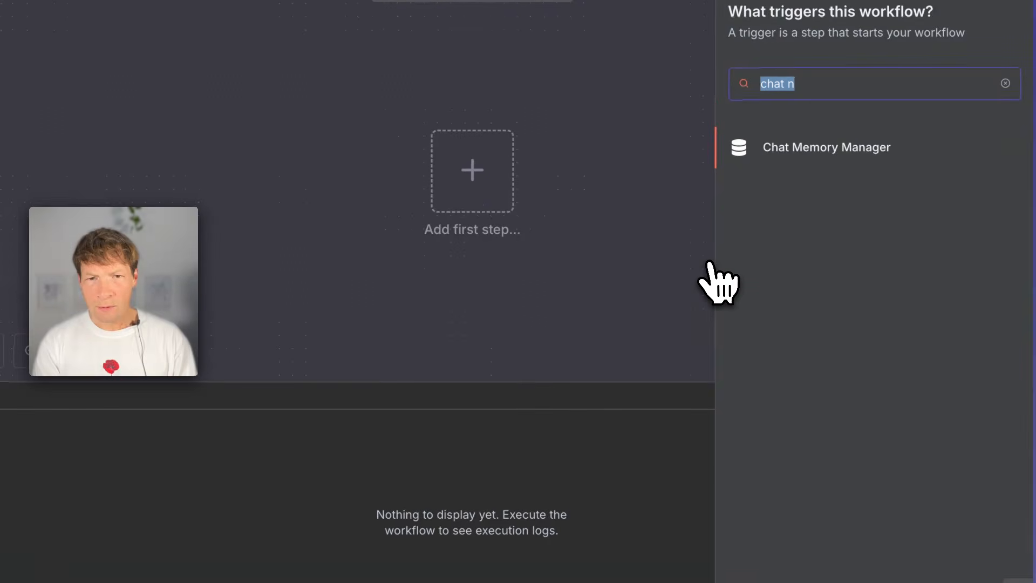
pyautogui.write('chat t')
pyautogui.click(817, 253)
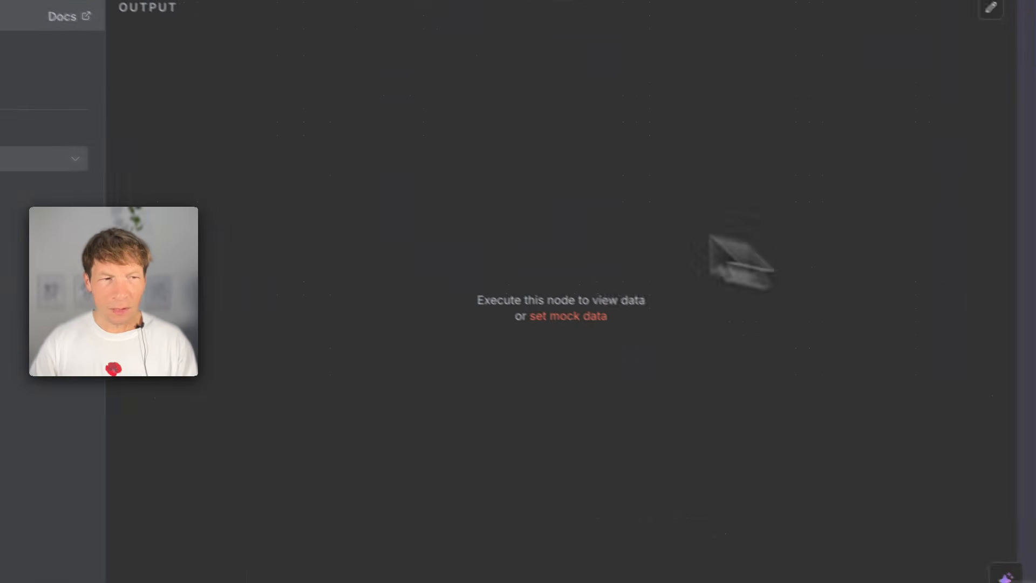
pyautogui.click(417, 33)
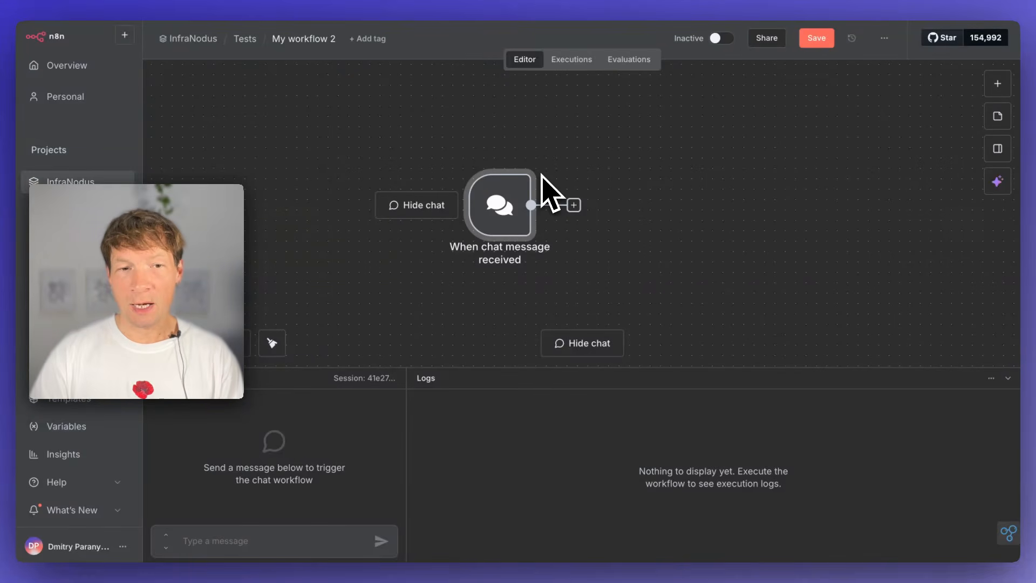
# - Connect an AI Agent after the chat trigger, with Connected Chat Trigger Node as its prompt source, and return to the canvas
pyautogui.click(573, 205)
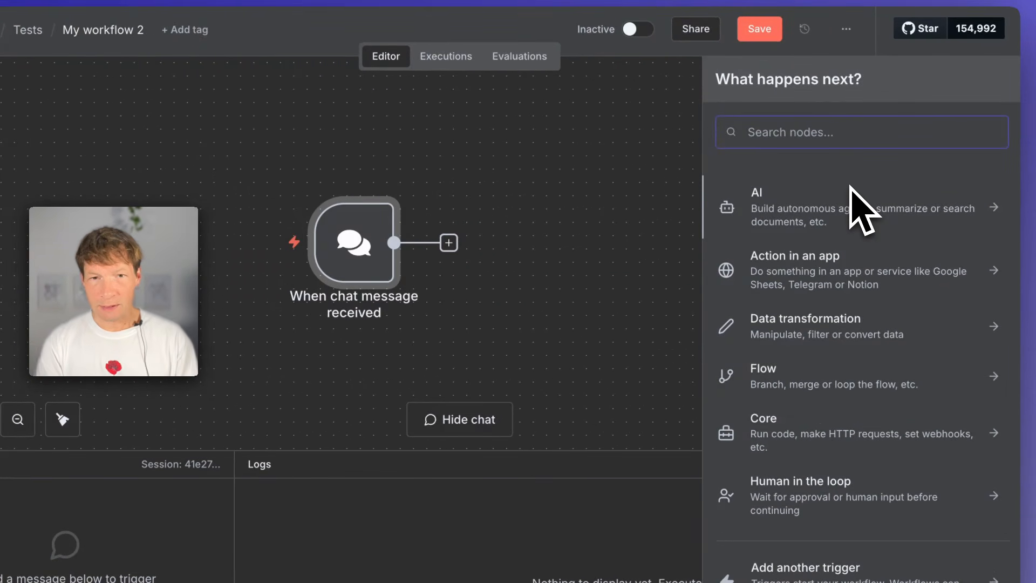
pyautogui.write('ai agent')
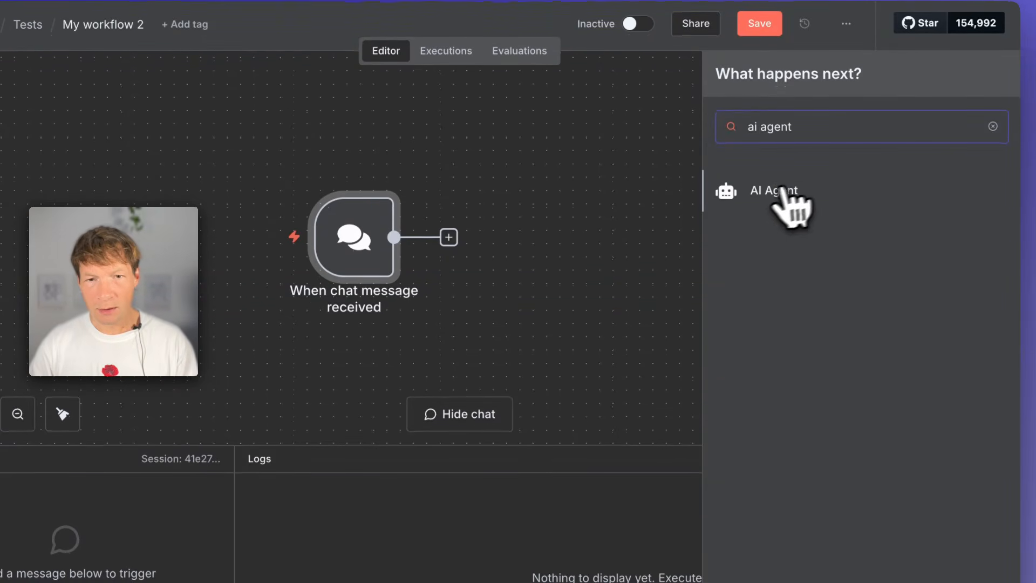
pyautogui.click(791, 206)
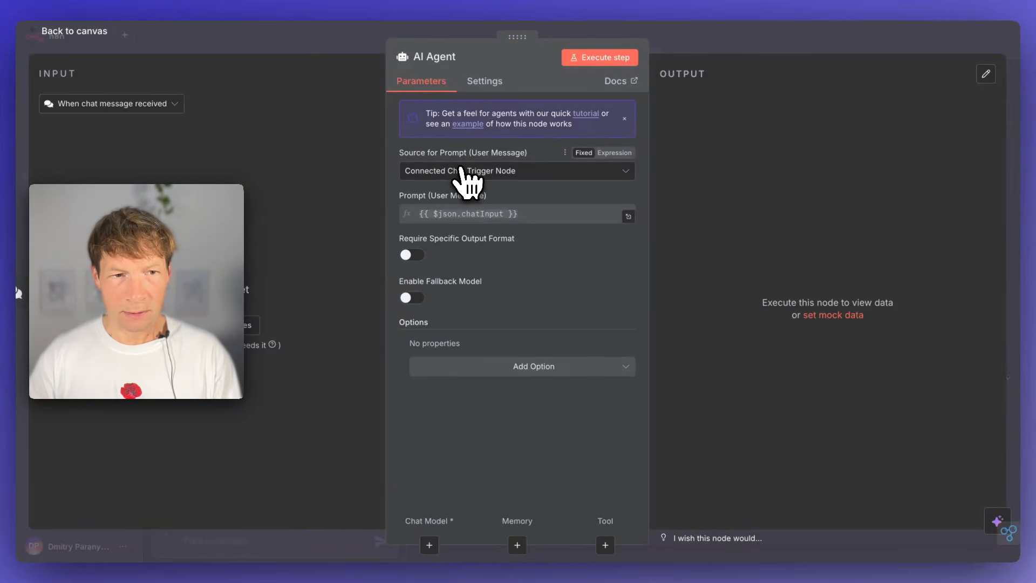
pyautogui.click(500, 171)
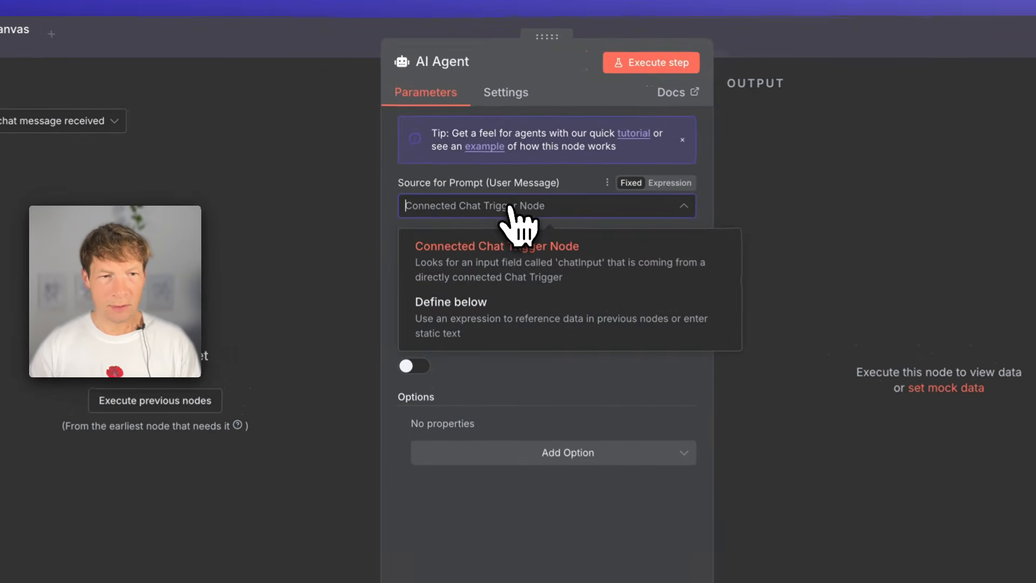
pyautogui.click(580, 267)
pyautogui.click(266, 50)
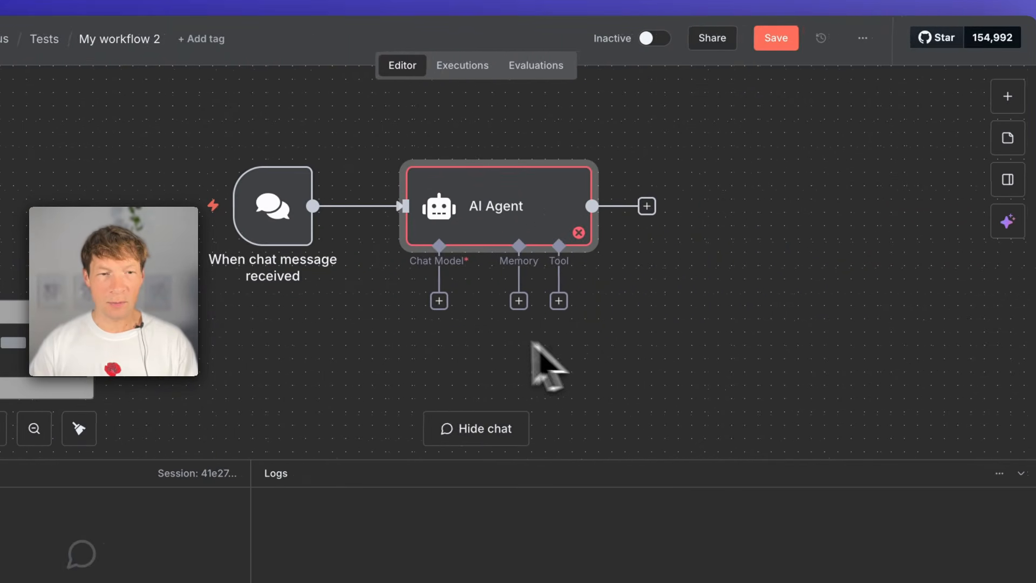
# - Attach an OpenAI Chat Model to the AI Agent and open the list of available models
pyautogui.click(493, 313)
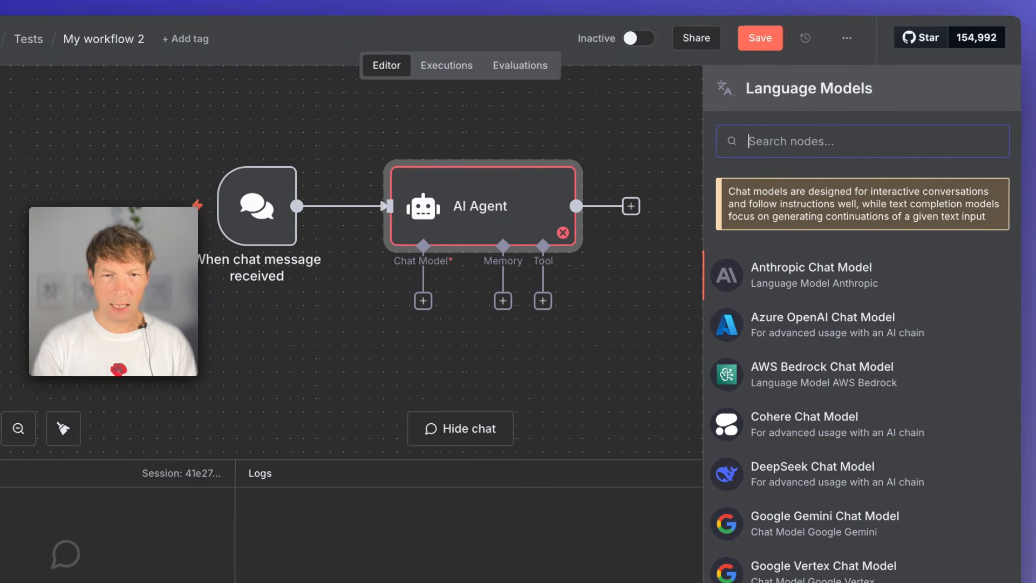
pyautogui.write('open')
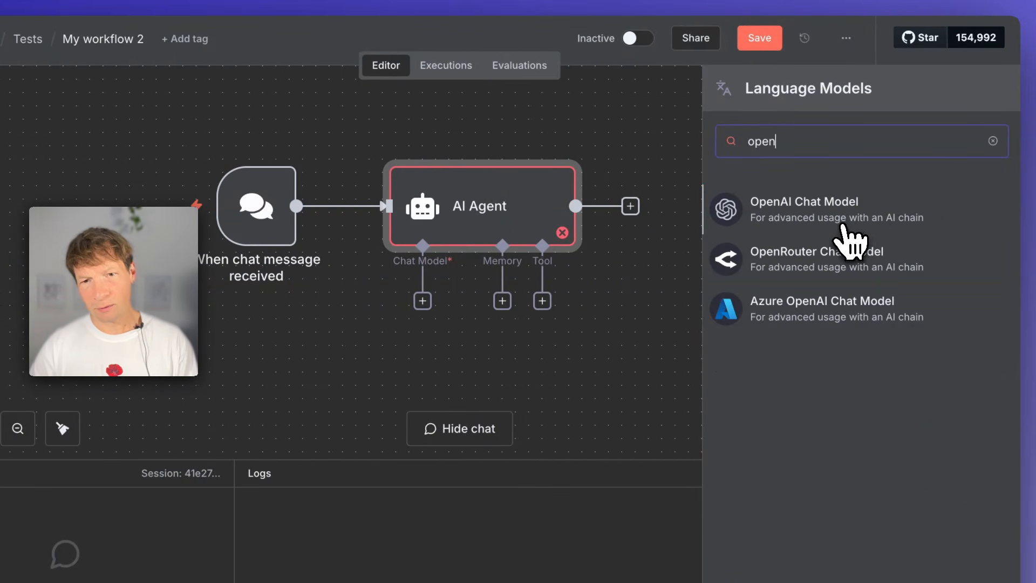
pyautogui.click(843, 225)
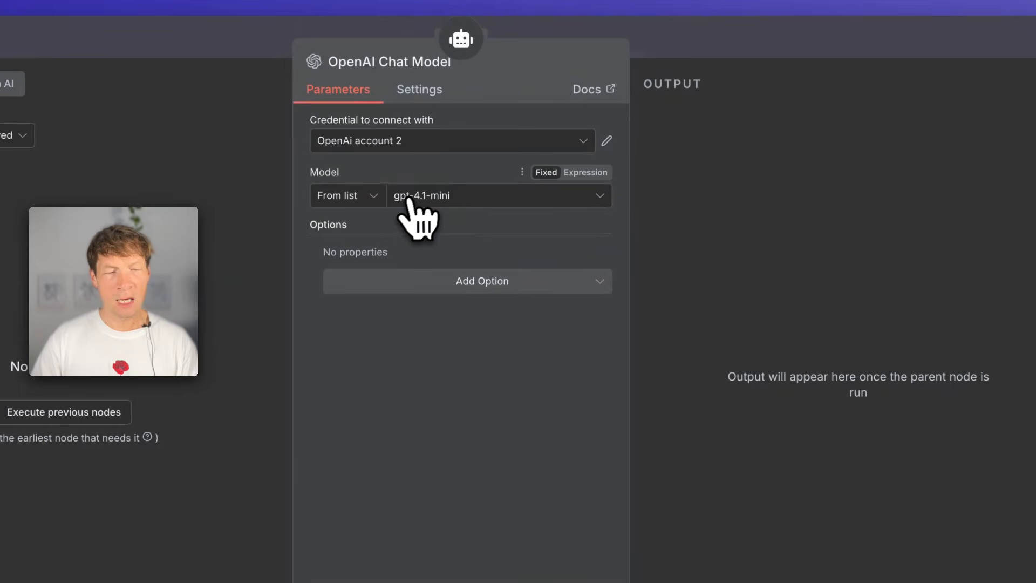
pyautogui.click(433, 203)
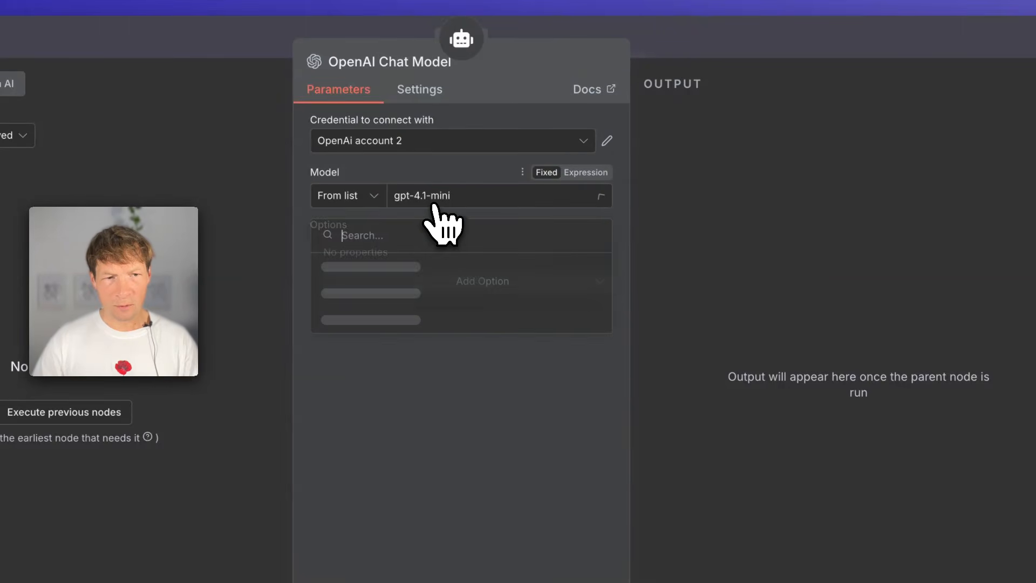
# - Switch to InfraNodus, go to its Apps page and start an analysis of texts, files and external sources
pyautogui.click(781, 48)
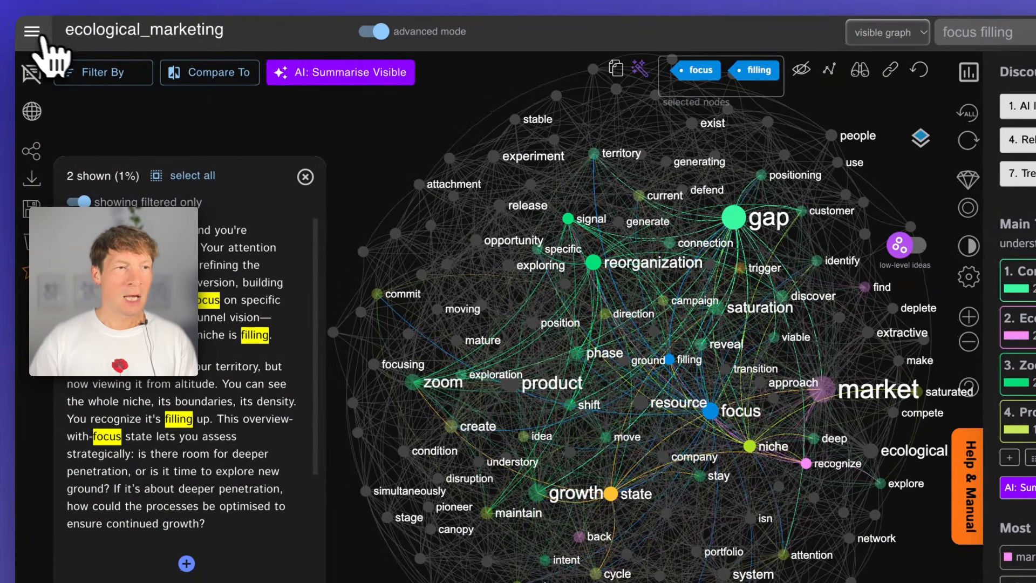
pyautogui.click(34, 33)
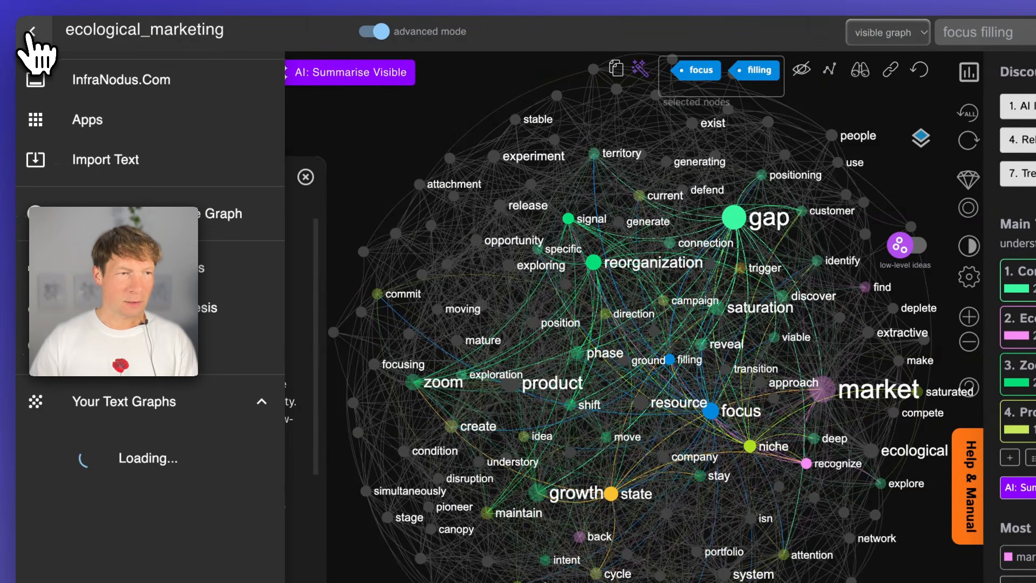
pyautogui.click(70, 116)
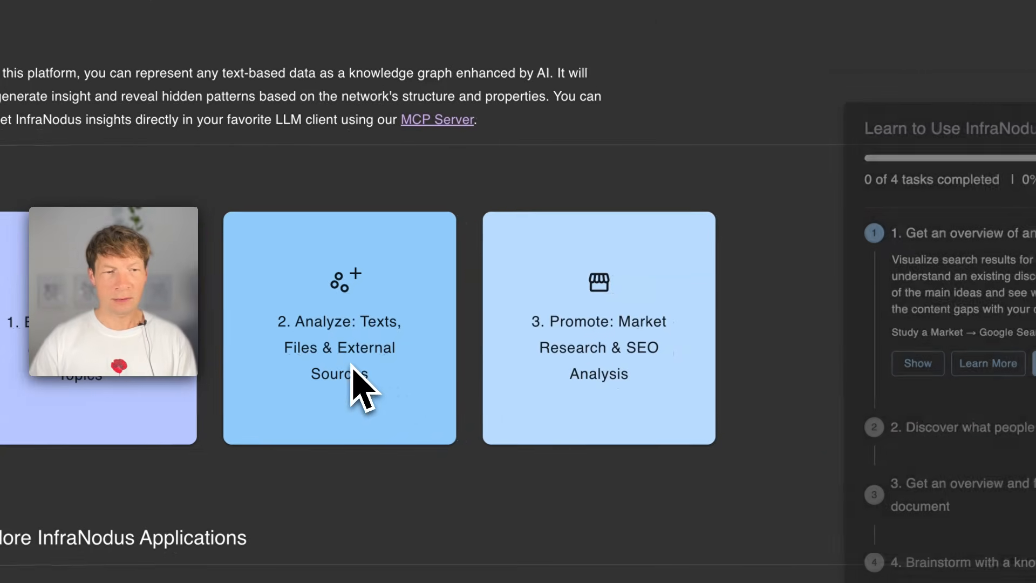
pyautogui.click(352, 365)
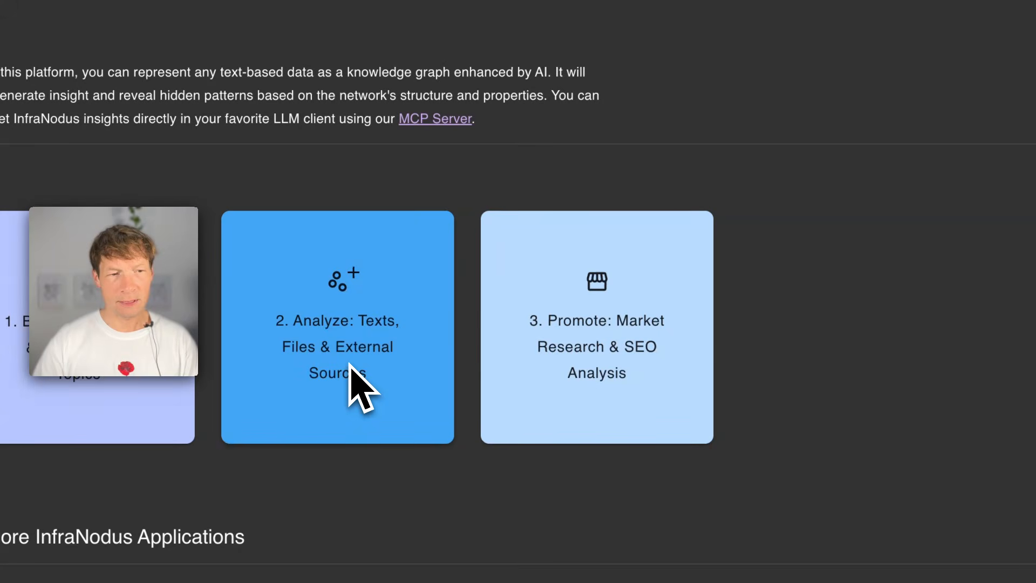
pyautogui.click(351, 365)
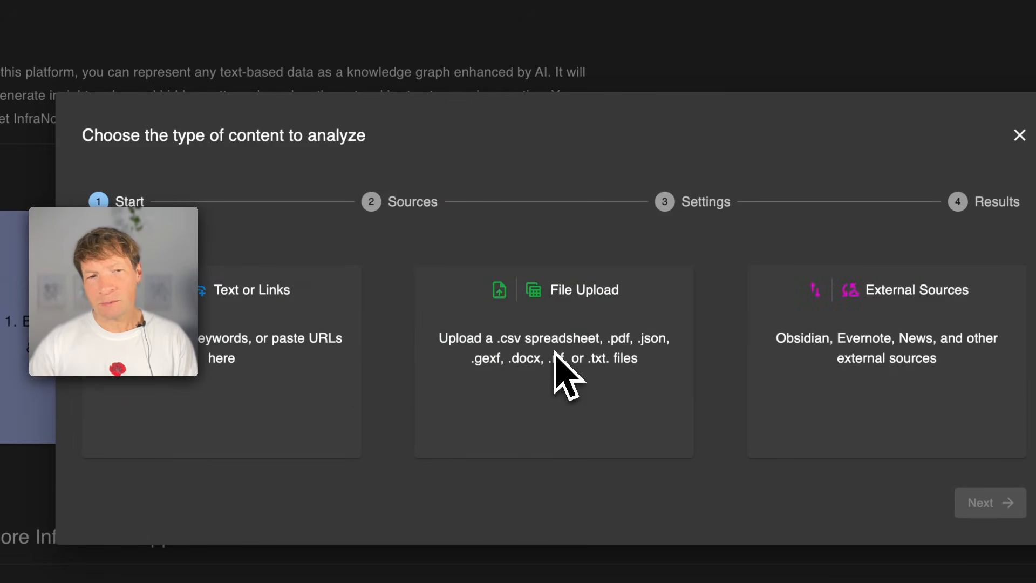
# - Copy the ecological marketing article from the text editor, paste it as the text to analyze, and continue to the import settings
pyautogui.click(233, 358)
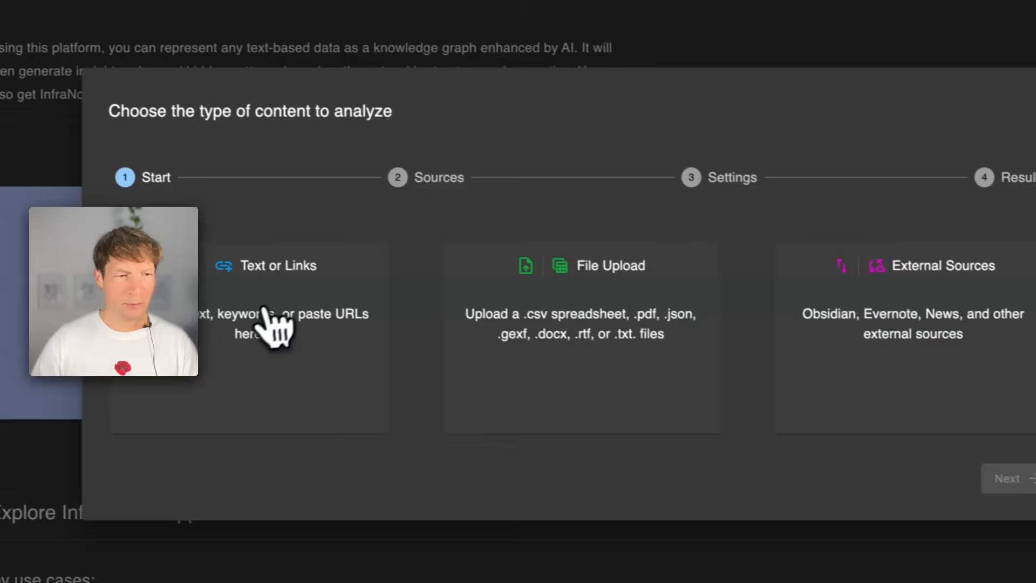
pyautogui.click(273, 337)
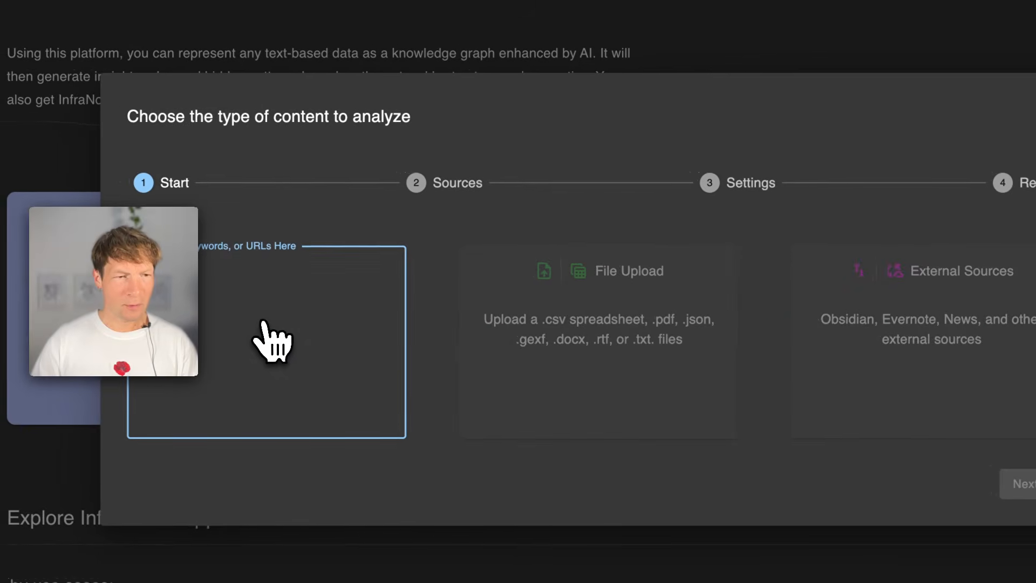
pyautogui.press('super+v')
pyautogui.scroll(-10, 297, 302)
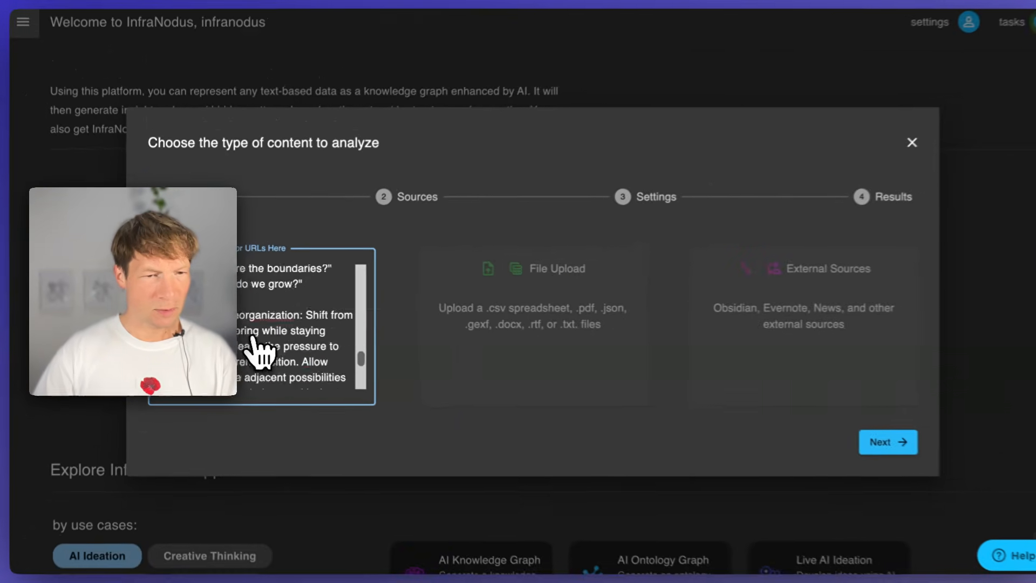
pyautogui.scroll(-5, 252, 340)
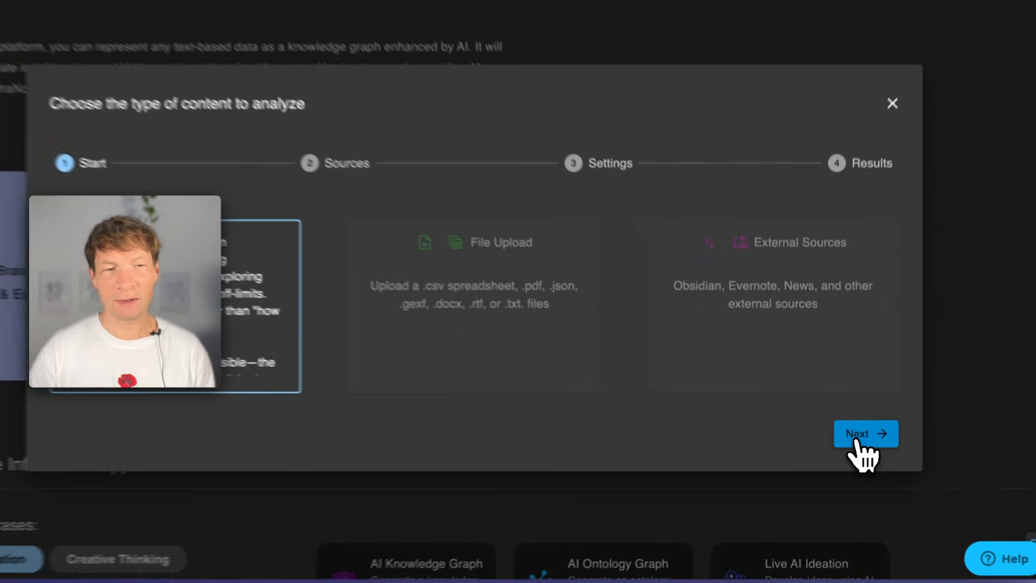
pyautogui.click(855, 437)
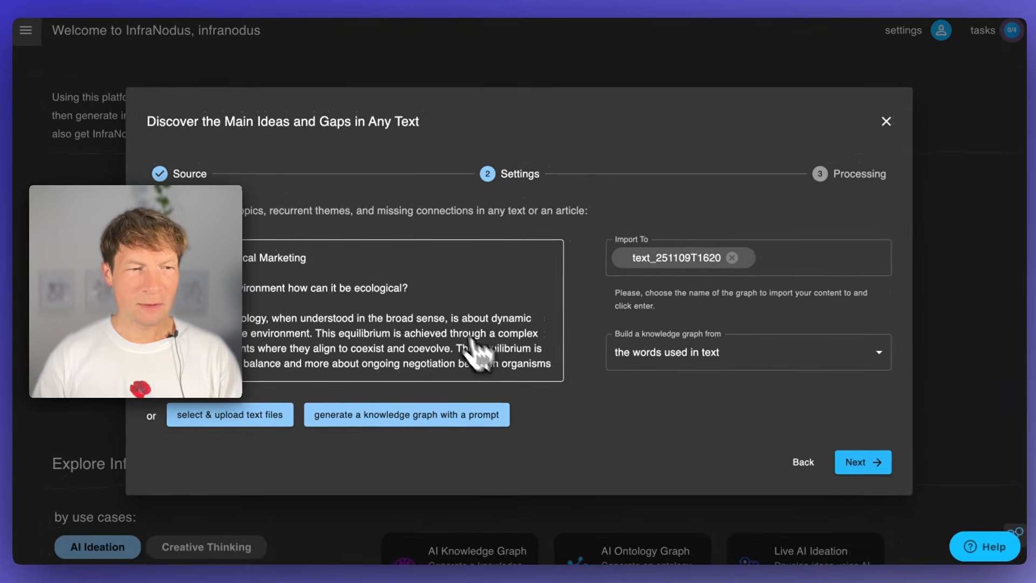
# - Name the graph to import the text into ecological_knowledge, building it from the words used in text, and run the import
pyautogui.scroll(-5, 375, 356)
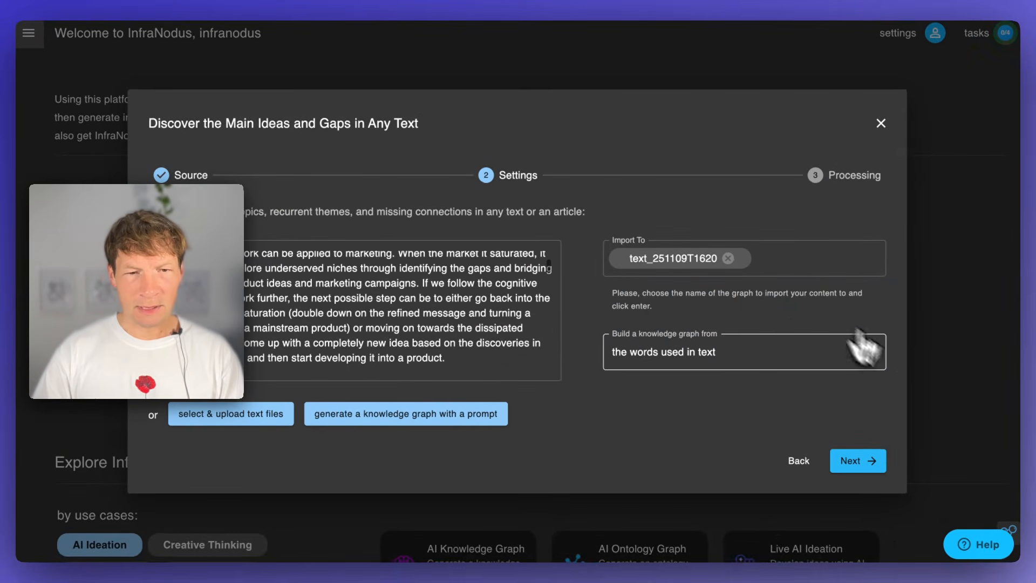
pyautogui.click(672, 260)
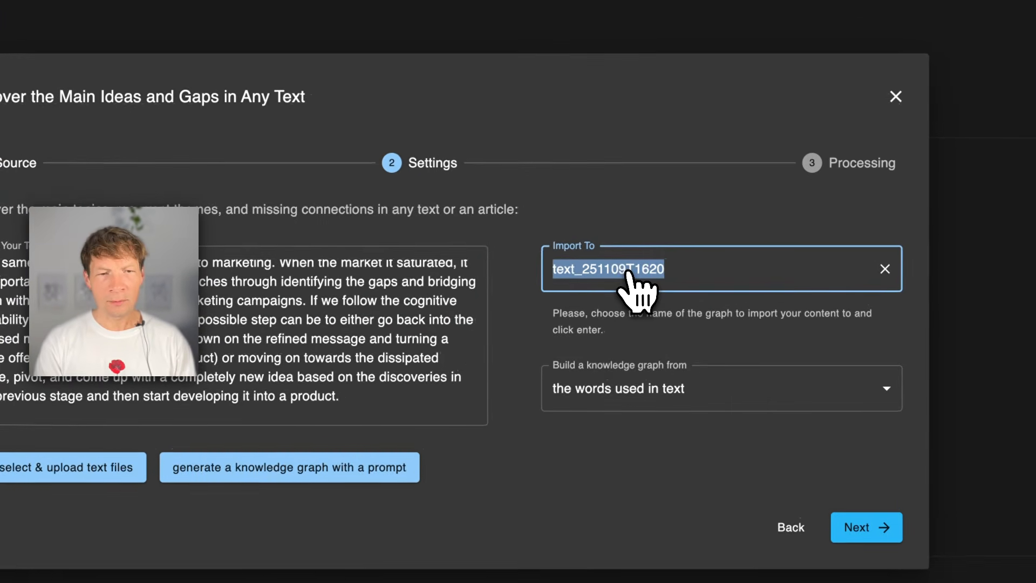
pyautogui.write('ecological_kno')
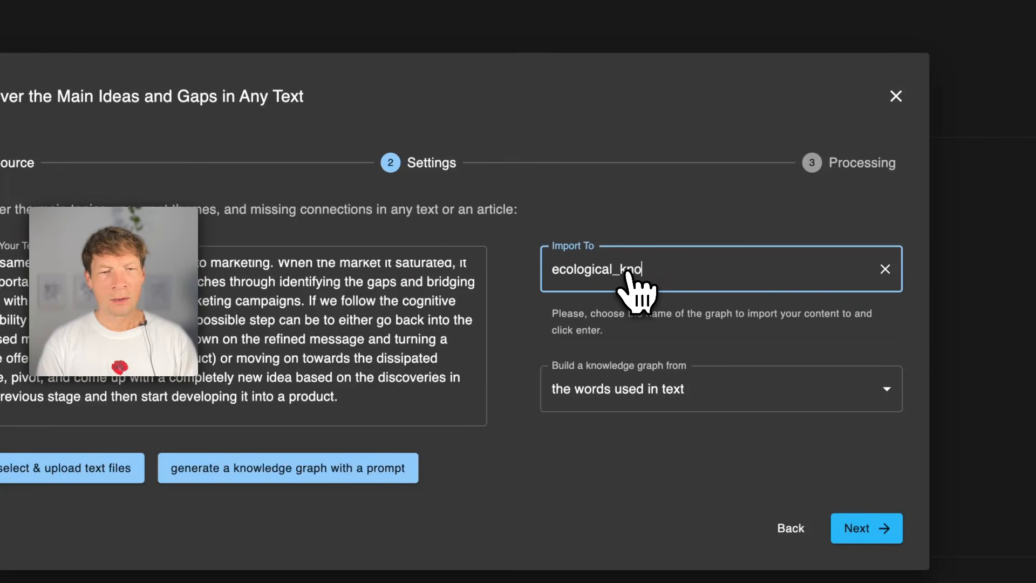
pyautogui.write('wledge')
pyautogui.press('Return')
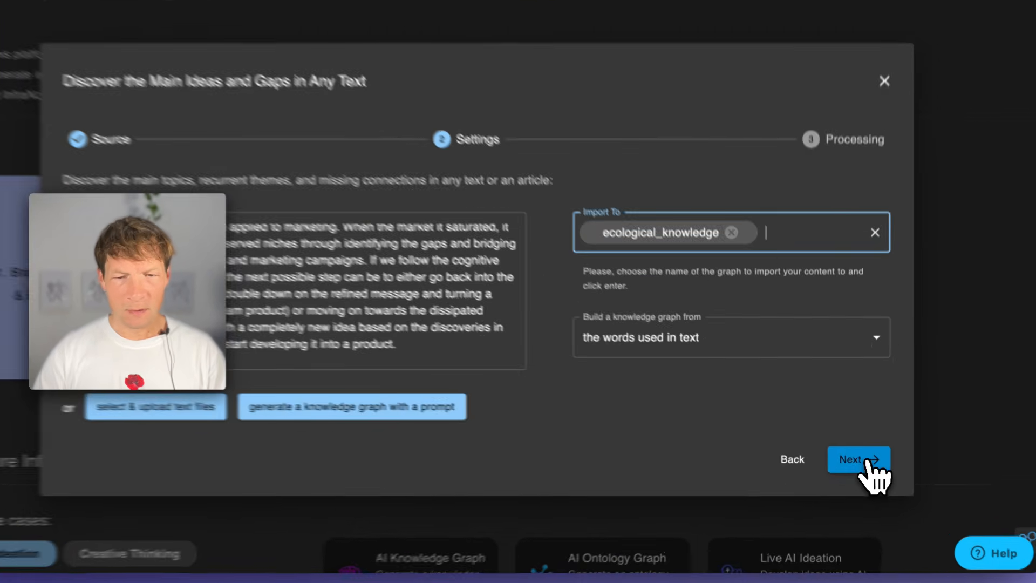
pyautogui.click(870, 460)
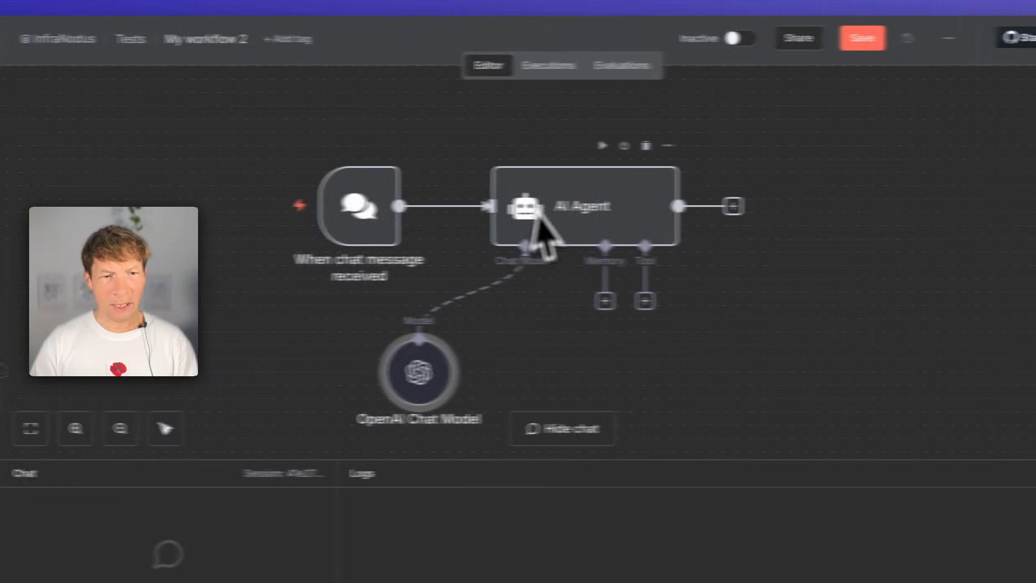
# - Switch back to n8n and attach an InfraNodus Graph RAG Tool to the AI Agent
pyautogui.click(559, 301)
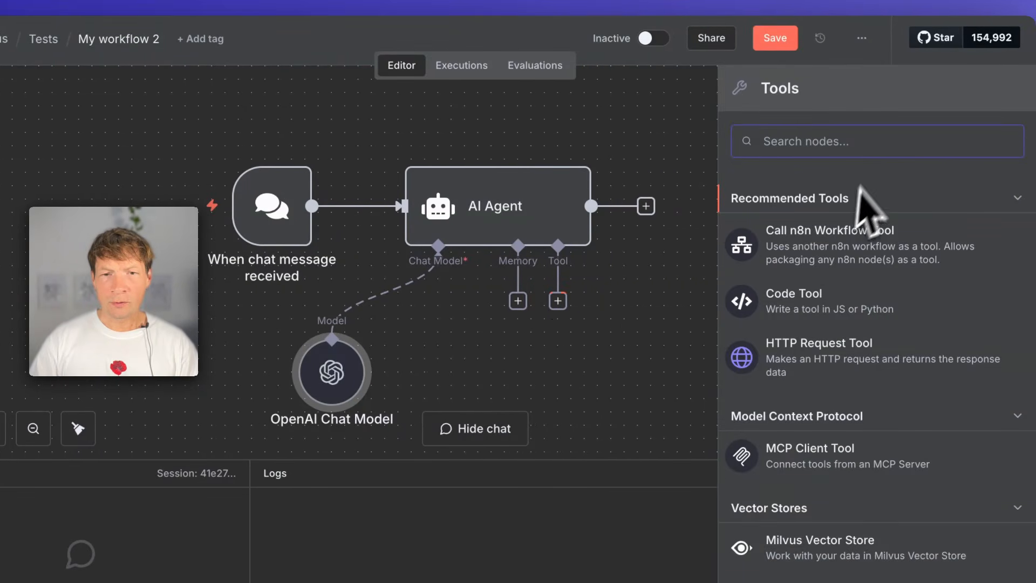
pyautogui.write('infranodus')
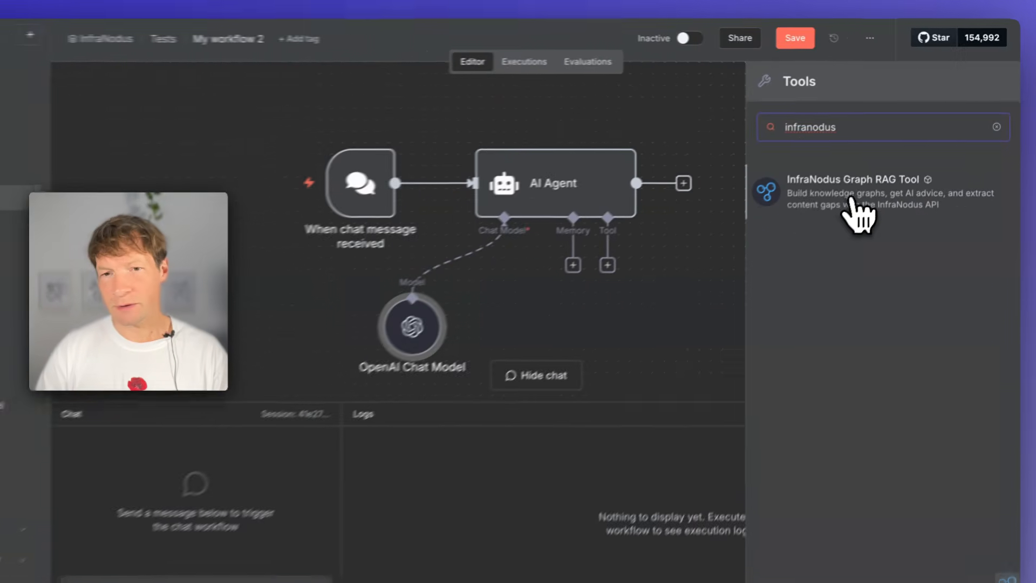
pyautogui.click(851, 199)
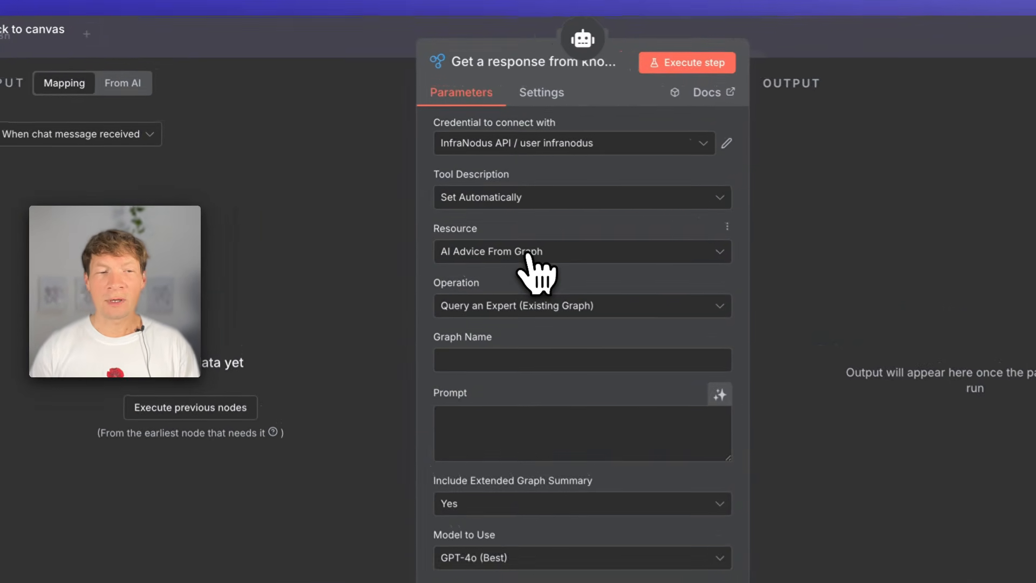
# - Examine where a new InfraNodus credential and its API key are created, and leave both forms without creating anything
pyautogui.click(443, 120)
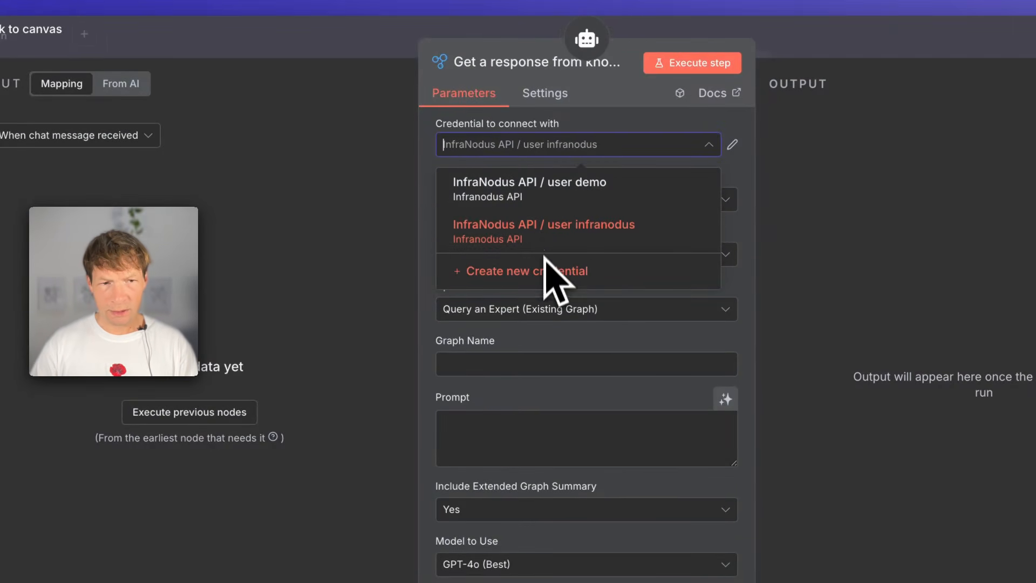
pyautogui.click(539, 278)
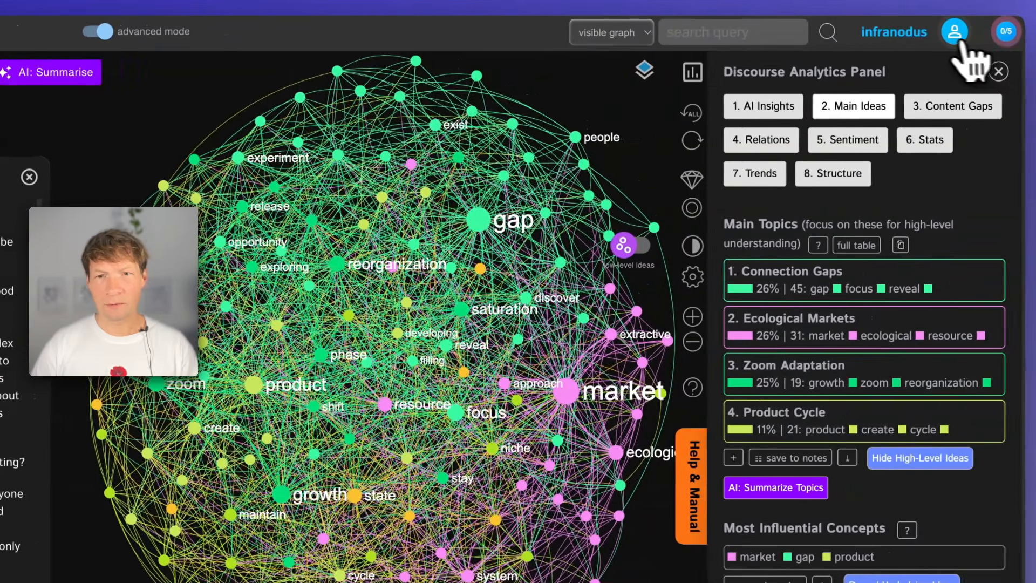
pyautogui.click(951, 32)
pyautogui.click(849, 257)
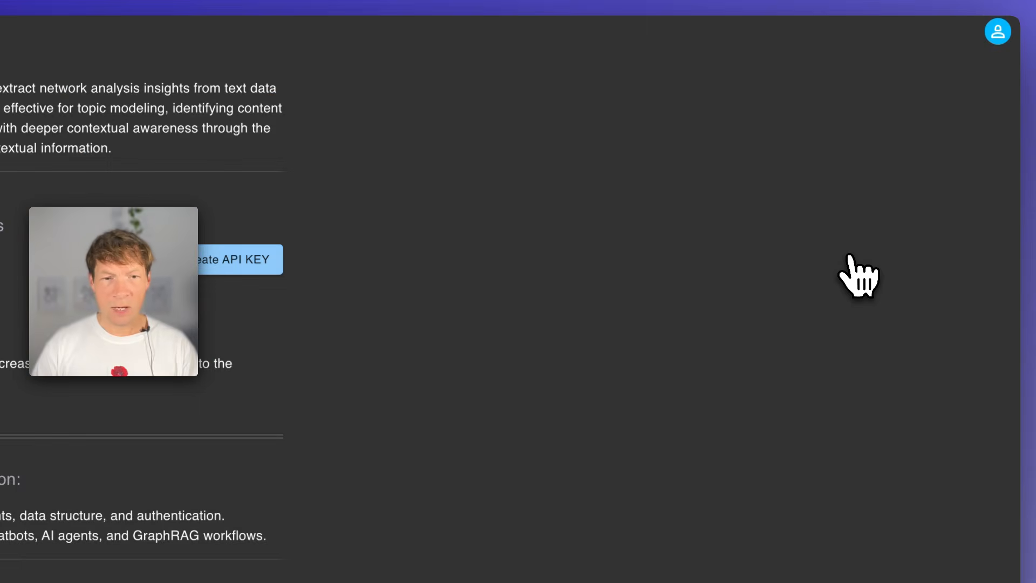
pyautogui.click(231, 259)
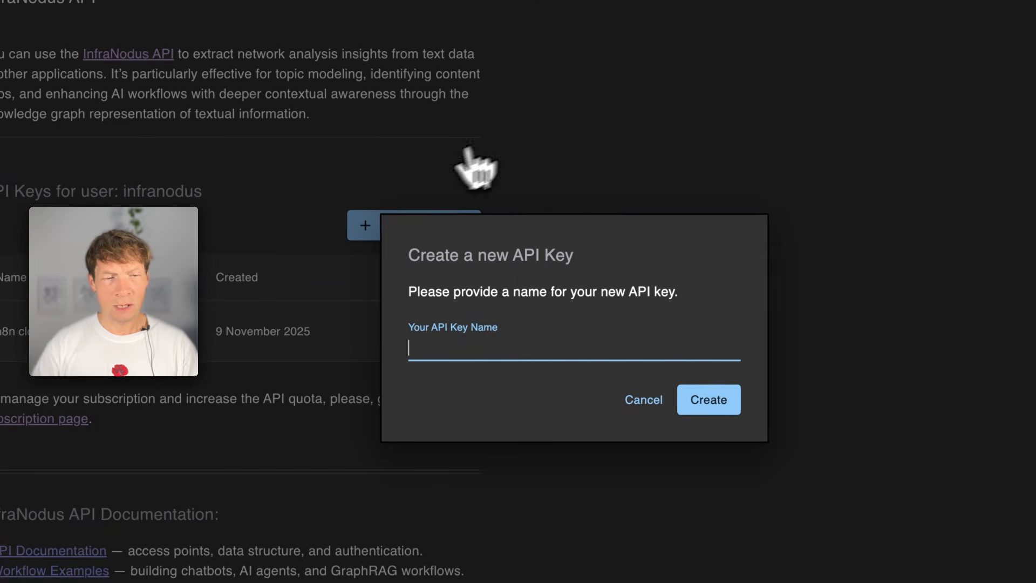
pyautogui.click(643, 399)
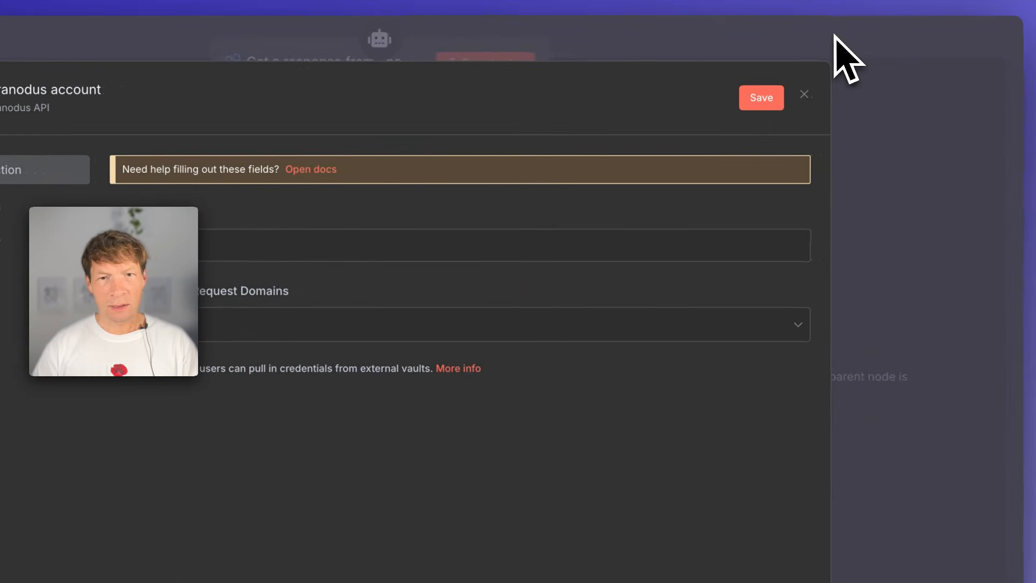
pyautogui.click(863, 35)
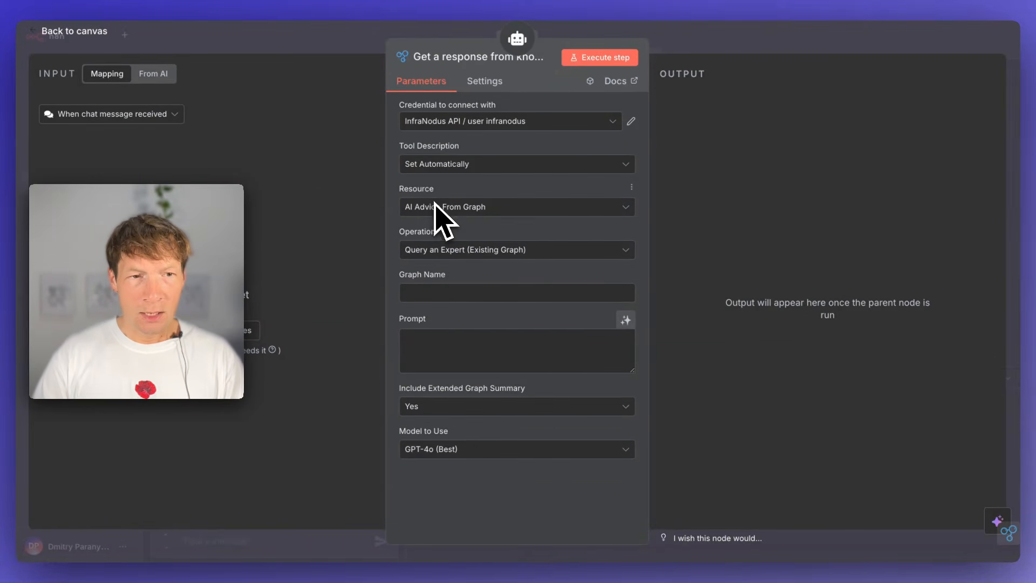
# - Choose AI Advice From Graph as the tool's resource and Query an Expert (Existing Graph) as its operation
pyautogui.click(437, 208)
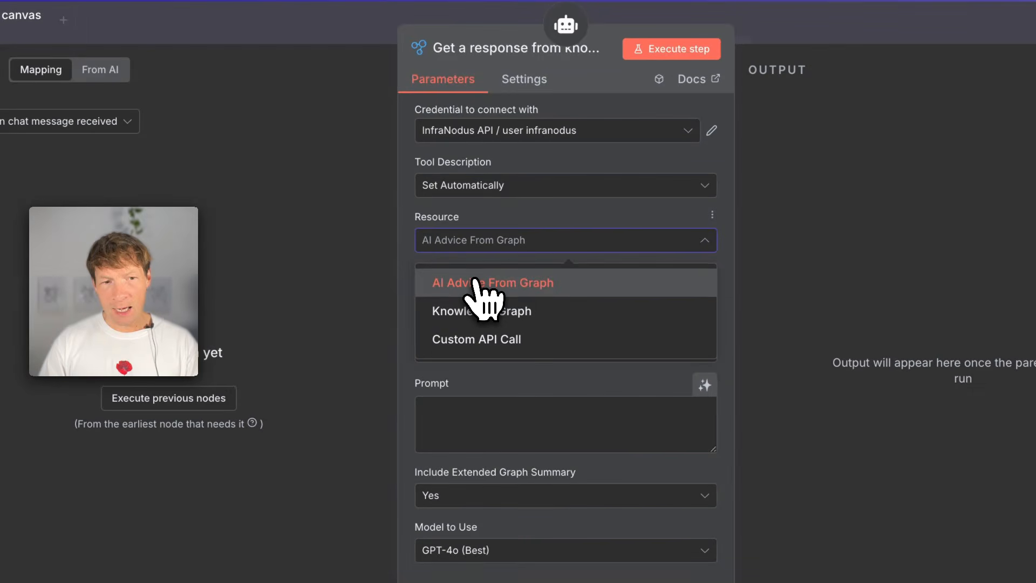
pyautogui.click(484, 286)
pyautogui.click(474, 306)
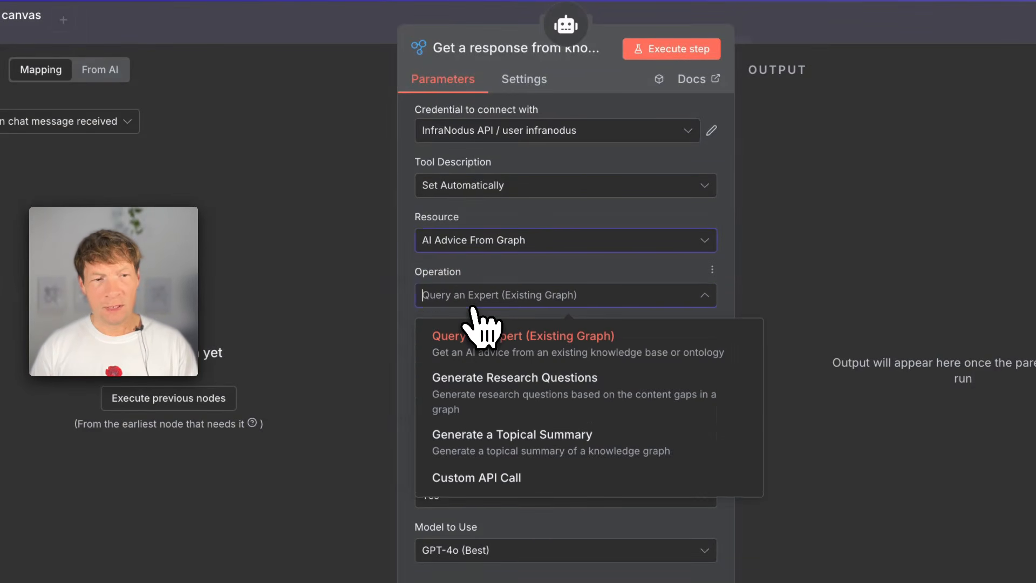
pyautogui.click(518, 354)
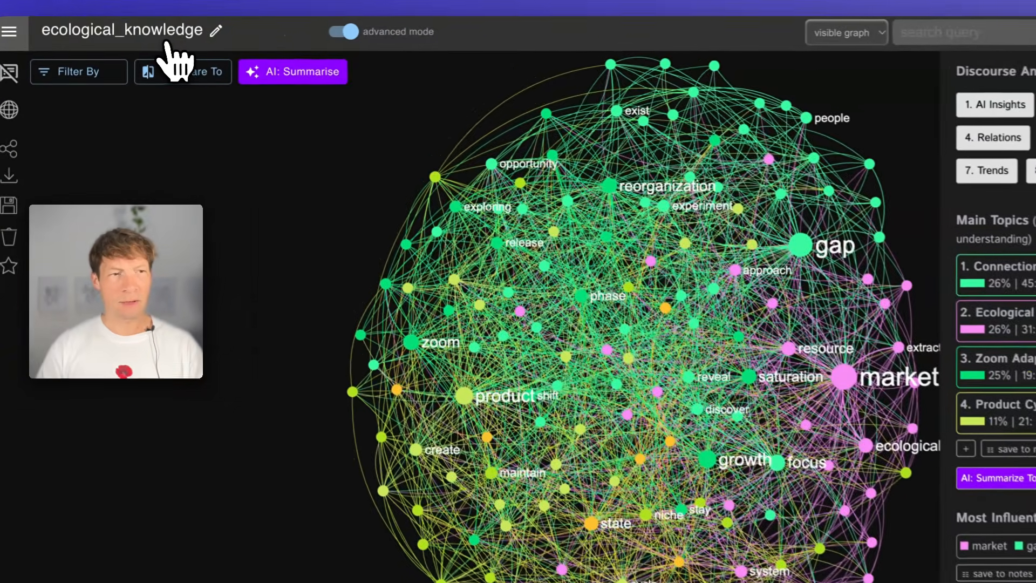
# - Enter ecological_knowledge, copied from InfraNodus, as the graph name, let the model define the prompt, keep GPT-4o (Best) and return to the canvas
pyautogui.click(156, 33)
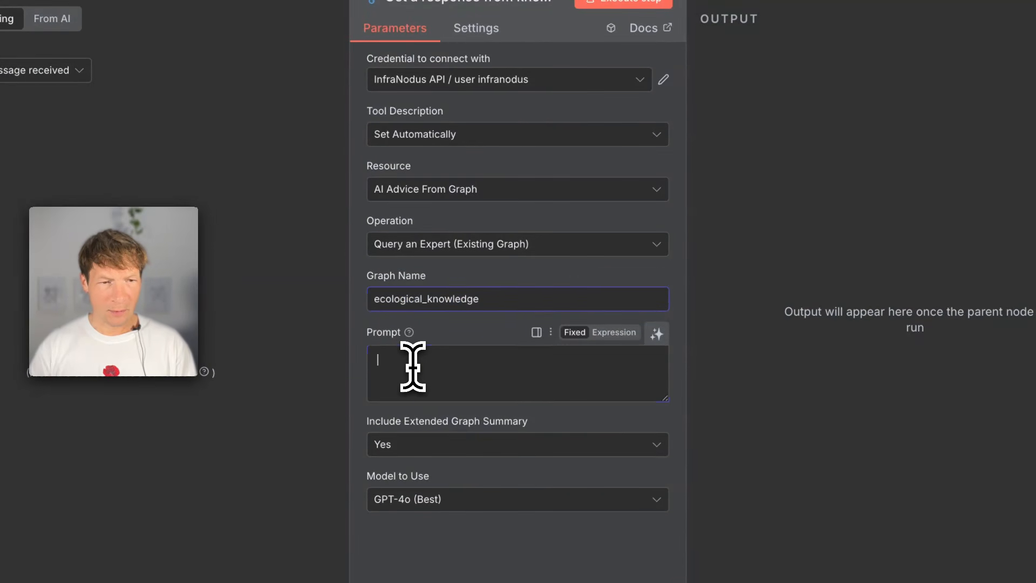
pyautogui.click(656, 334)
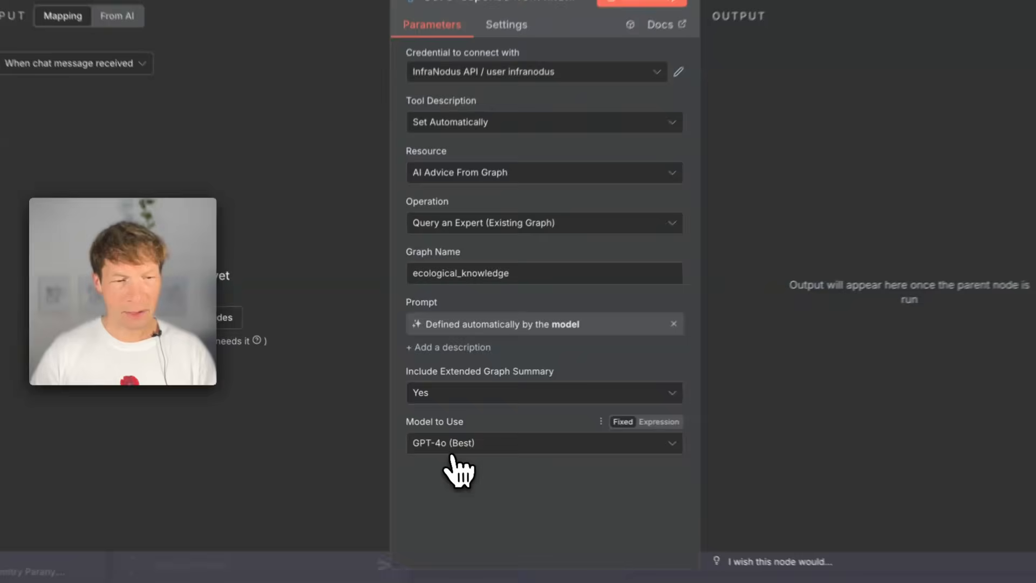
pyautogui.click(455, 437)
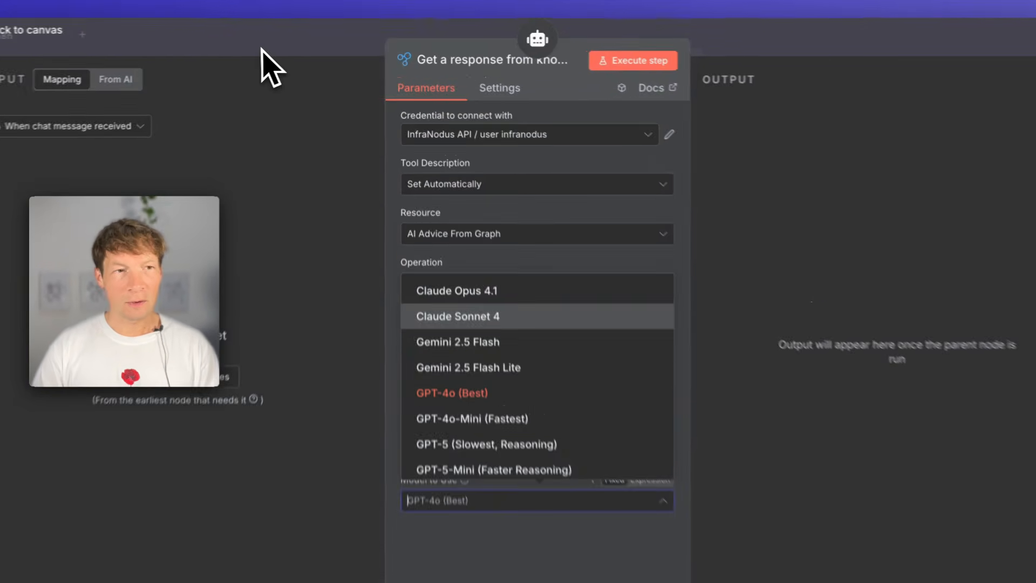
pyautogui.click(280, 49)
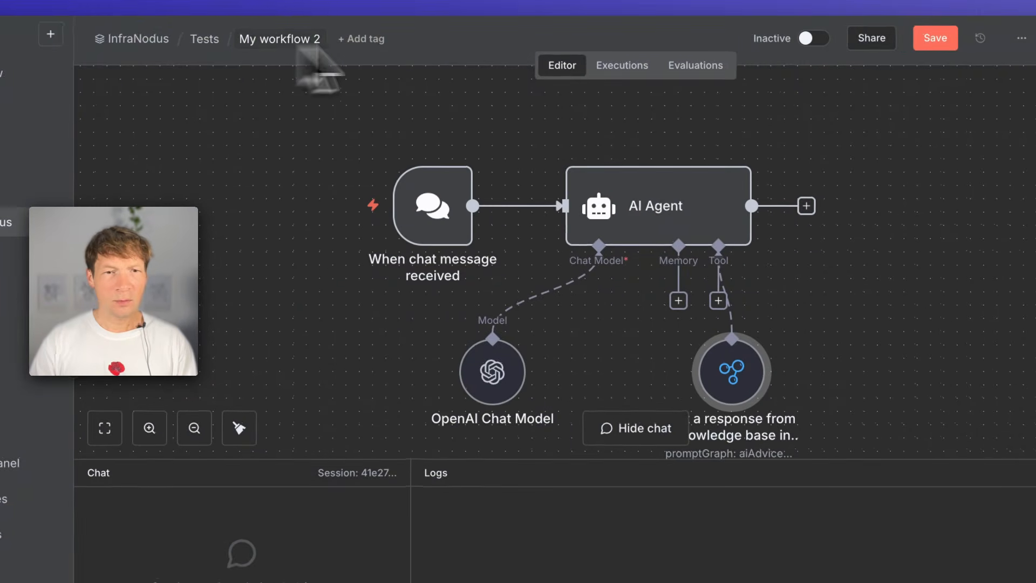
# - Move the InfraNodus tool node aside and attach a Simple Memory to the AI Agent with its default settings
pyautogui.moveTo(629, 369); pyautogui.dragTo(672, 373)
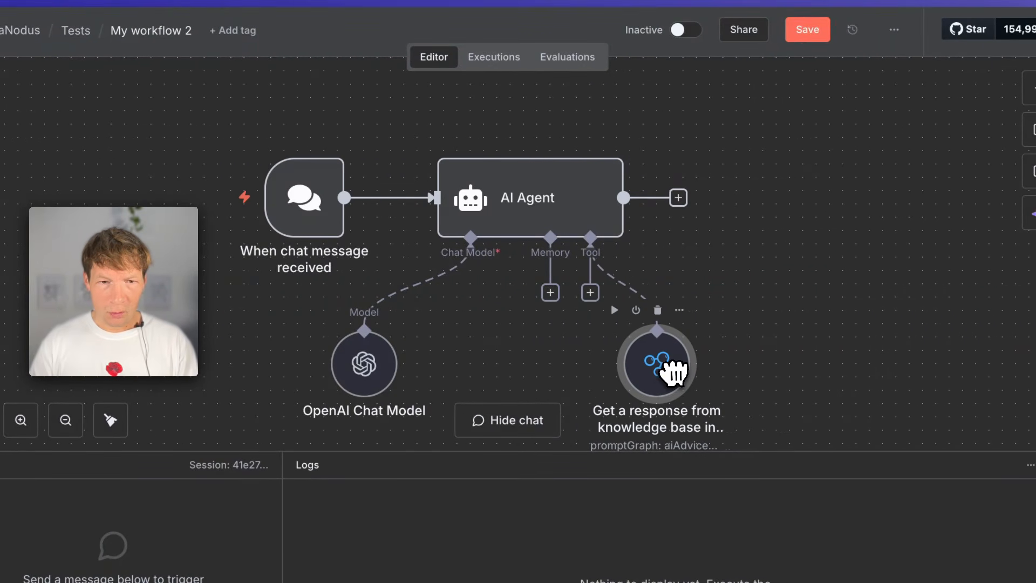
pyautogui.click(550, 292)
pyautogui.click(862, 229)
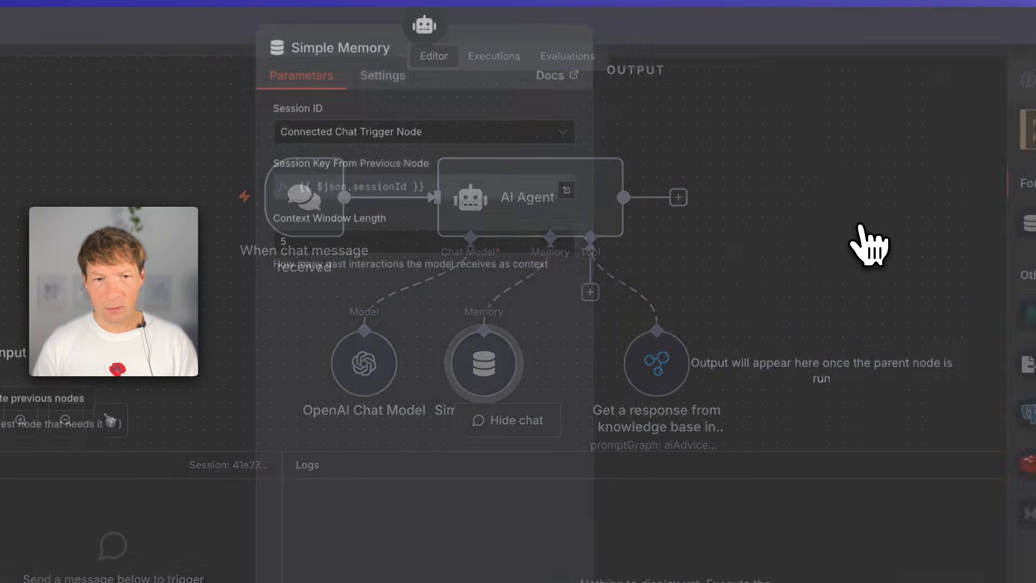
pyautogui.click(740, 43)
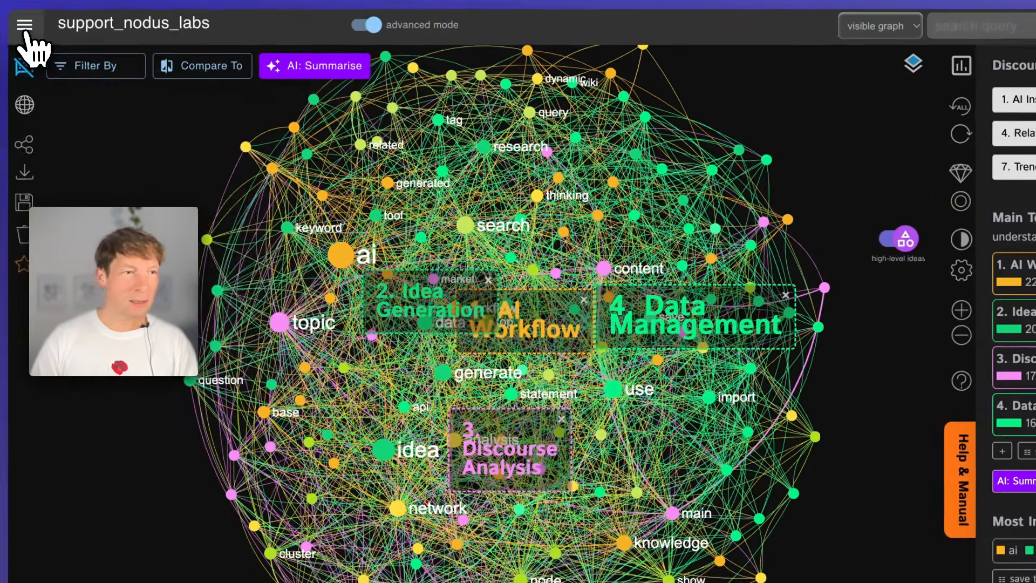
# - Switch to InfraNodus, open the existing pdf_radical_embodied graph from the graph list and copy its name
pyautogui.click(26, 30)
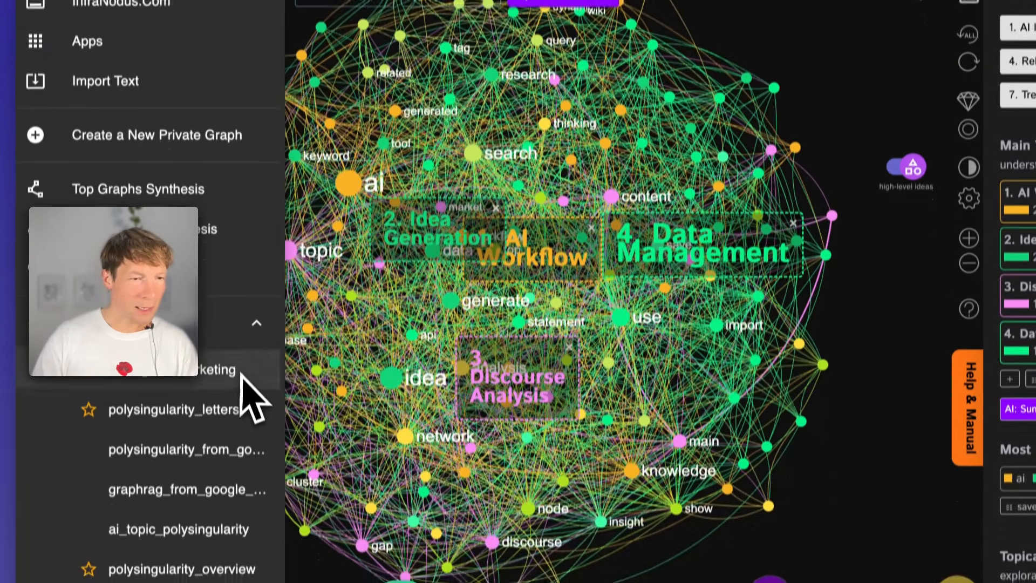
pyautogui.scroll(-12, 243, 445)
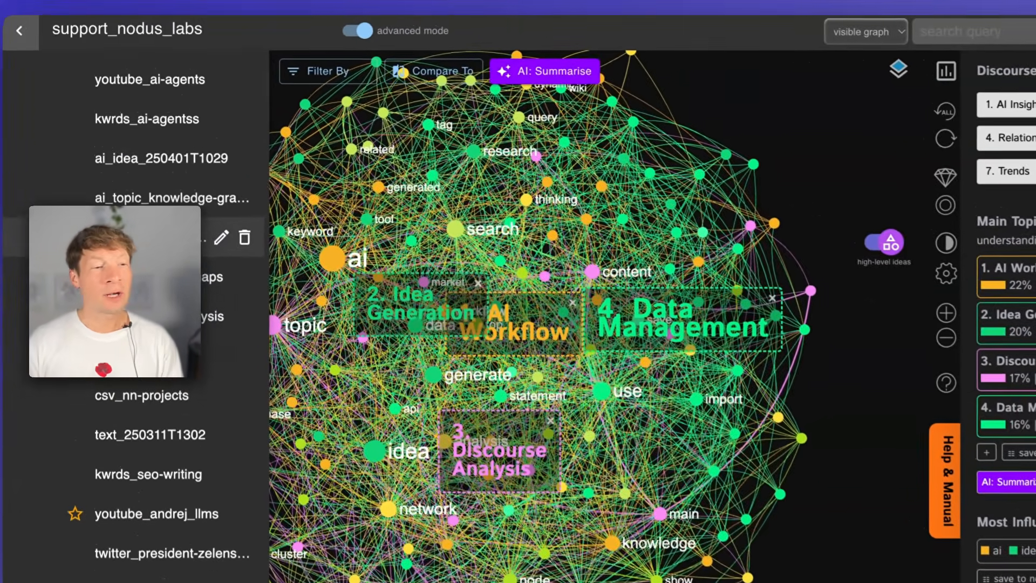
pyautogui.click(190, 248)
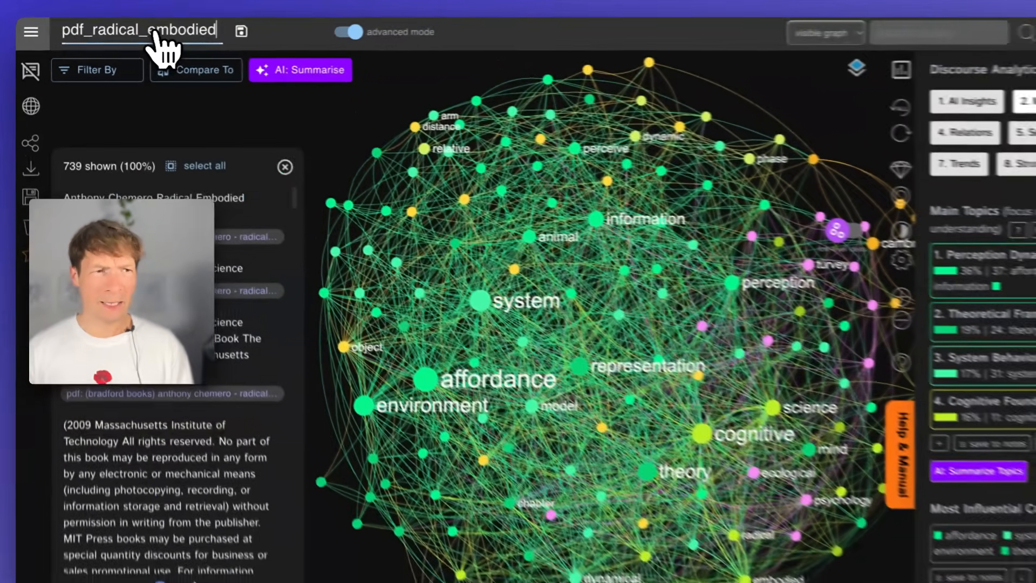
pyautogui.doubleClick(132, 32)
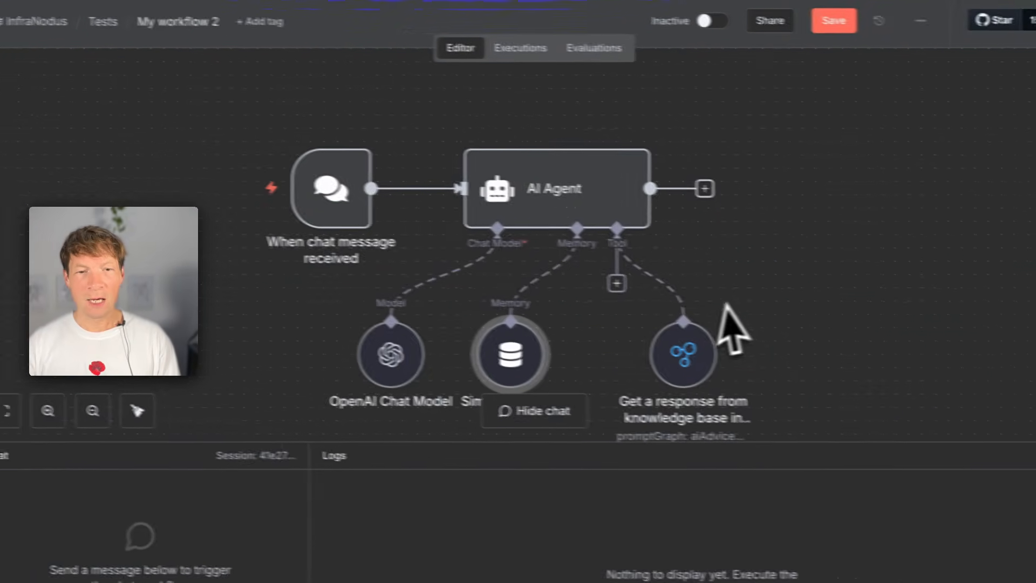
# - Attach a second InfraNodus Graph RAG Tool in n8n that queries the expert graph pdf_radical_embodied, with the prompt defined by the model
pyautogui.click(572, 279)
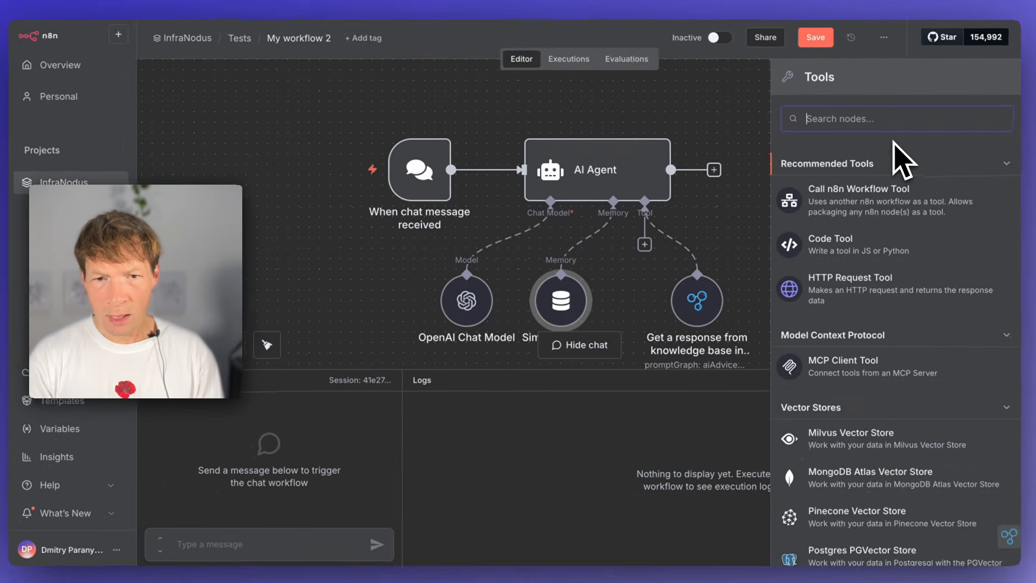
pyautogui.write('infranodu')
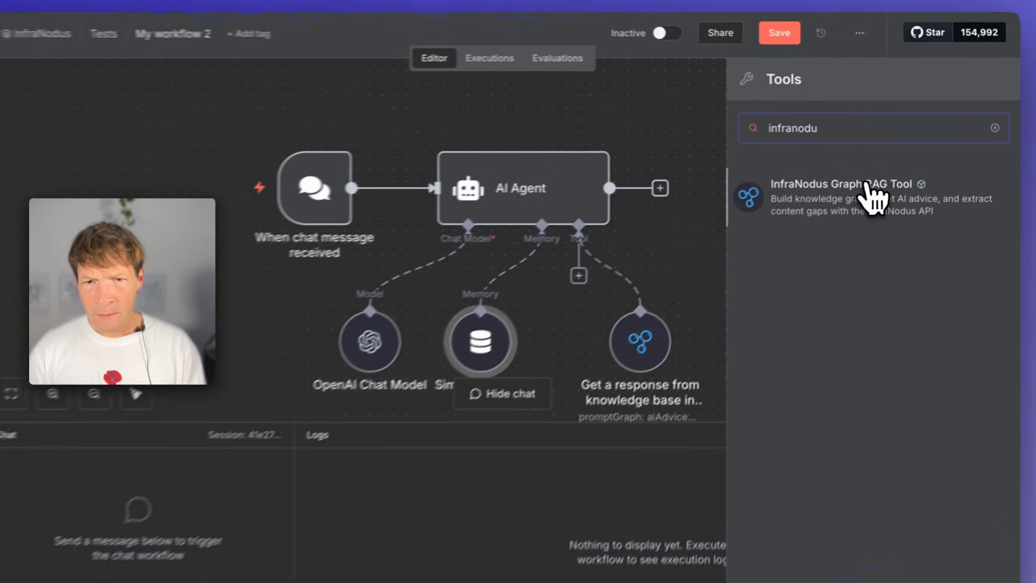
pyautogui.click(869, 184)
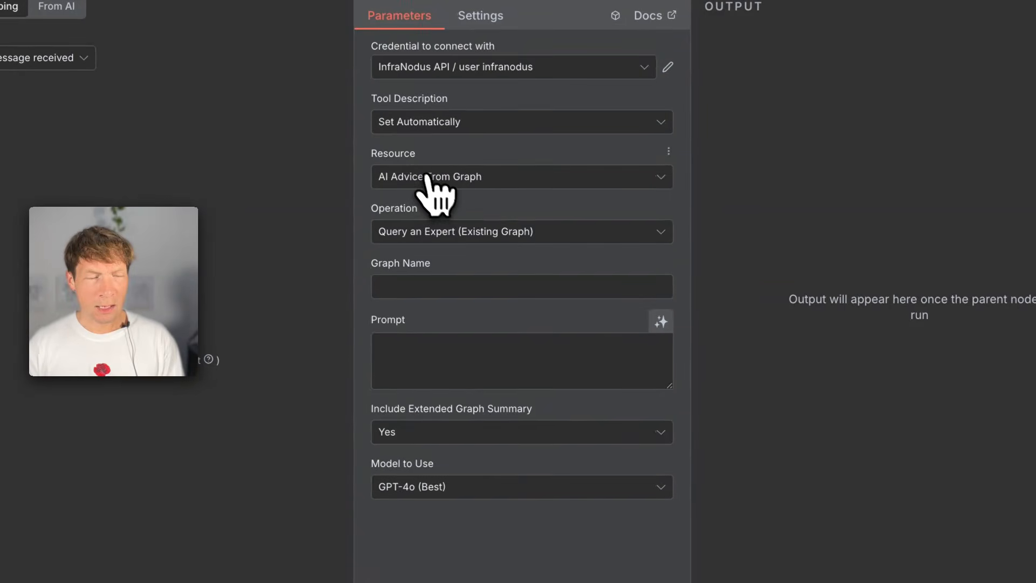
pyautogui.click(419, 234)
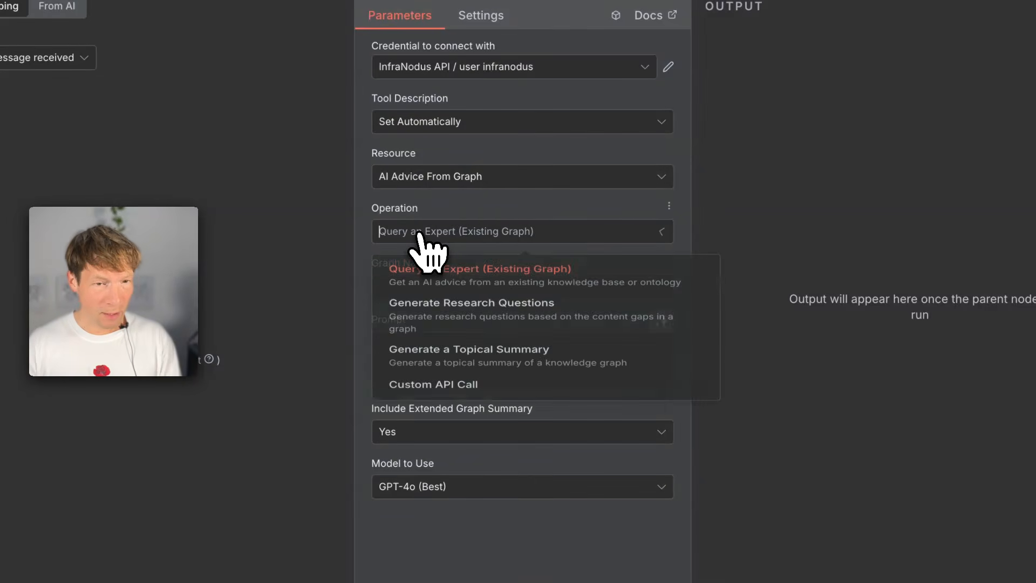
pyautogui.click(454, 285)
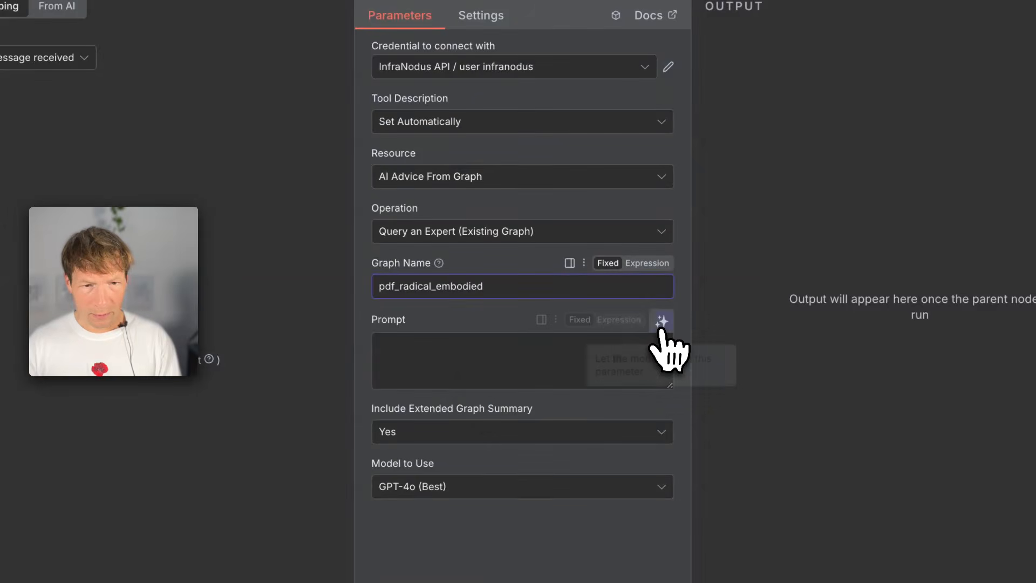
pyautogui.click(661, 322)
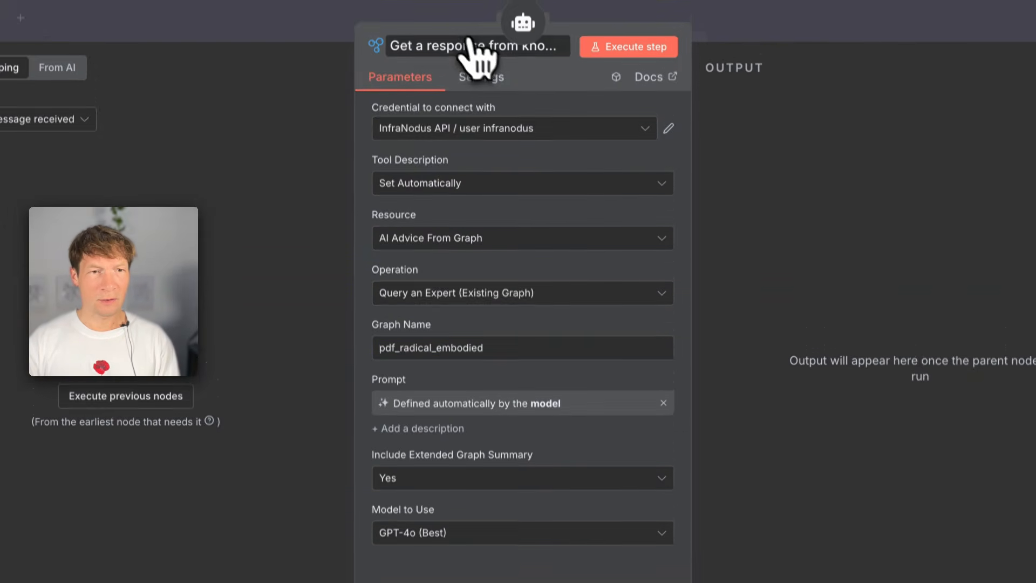
pyautogui.click(280, 43)
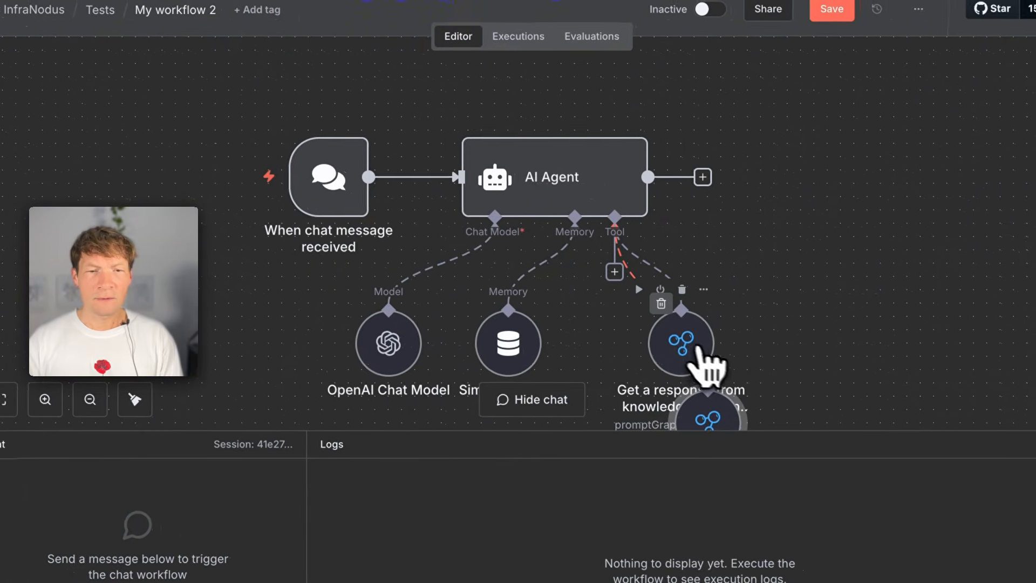
# - Rearrange the two InfraNodus tool nodes side by side below the AI Agent so that they no longer overlap
pyautogui.moveTo(759, 379); pyautogui.dragTo(922, 322)
pyautogui.moveTo(699, 413); pyautogui.dragTo(652, 305)
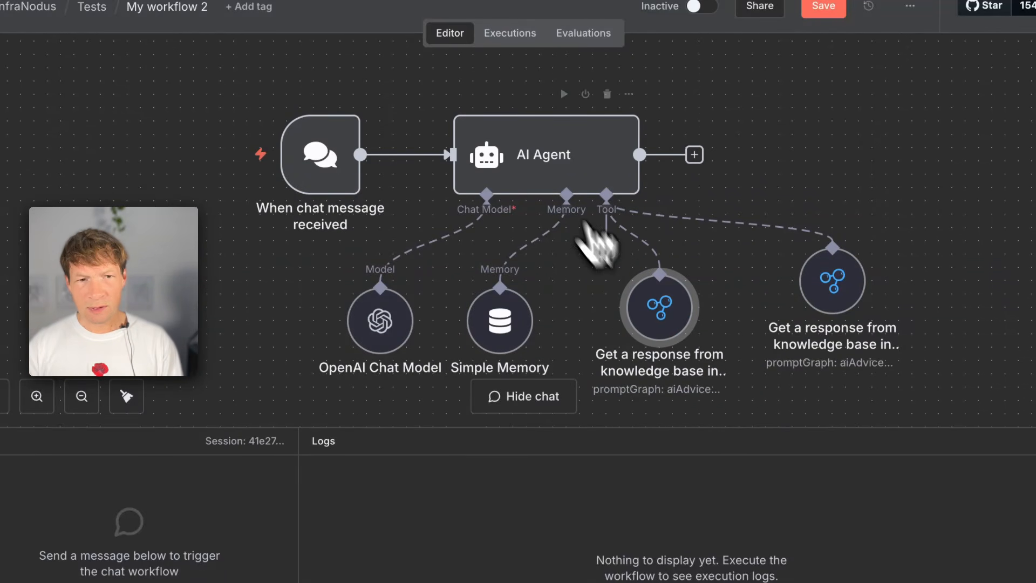
# - Rename the tool node that queries pdf_radical_embodied to "Embodied Cognitive Science Expert"
pyautogui.click(542, 167)
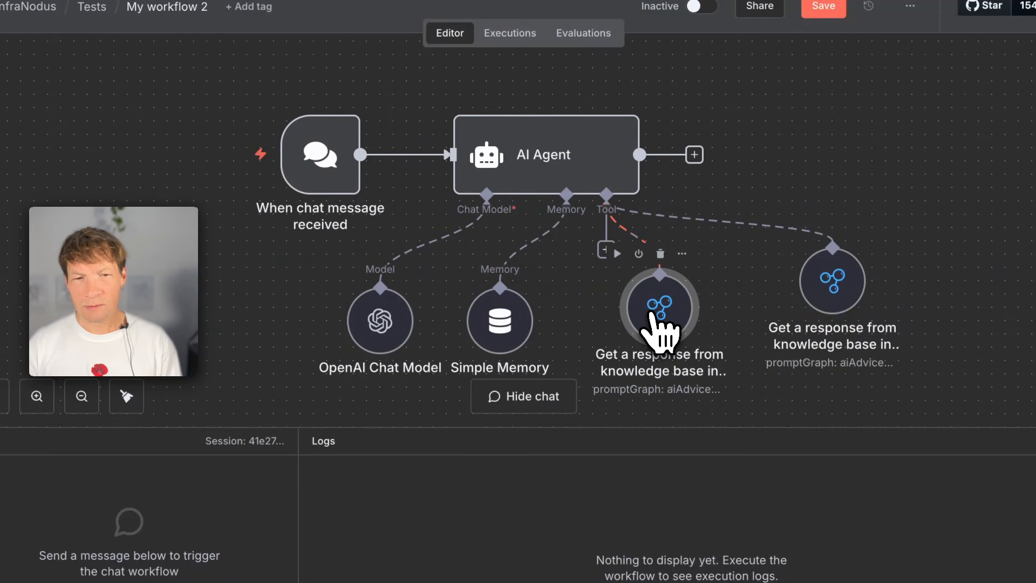
pyautogui.doubleClick(671, 319)
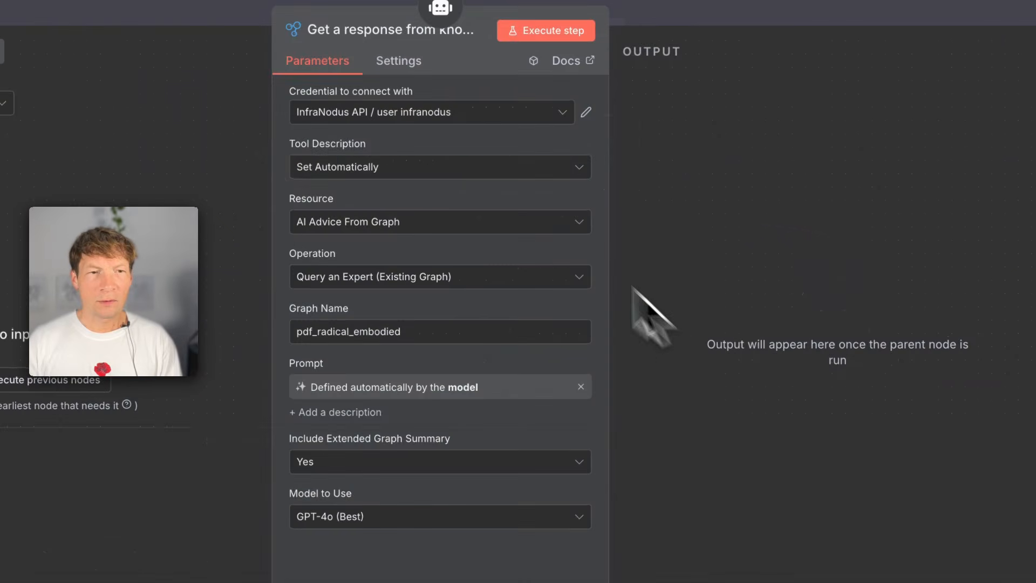
pyautogui.click(490, 63)
pyautogui.write('Embodied Cognitive Science')
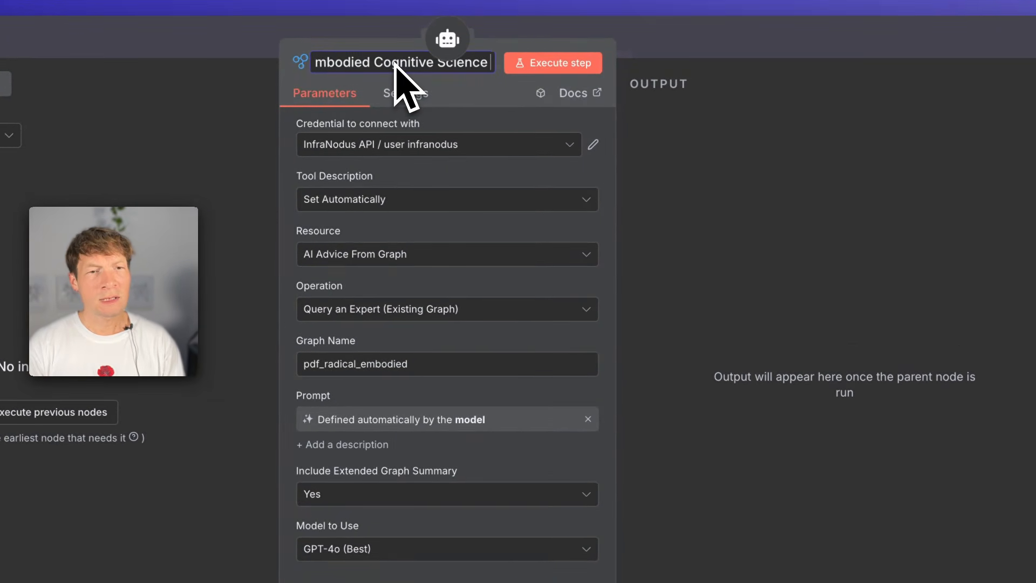
pyautogui.write(' Expert')
pyautogui.press('Return')
pyautogui.click(780, 51)
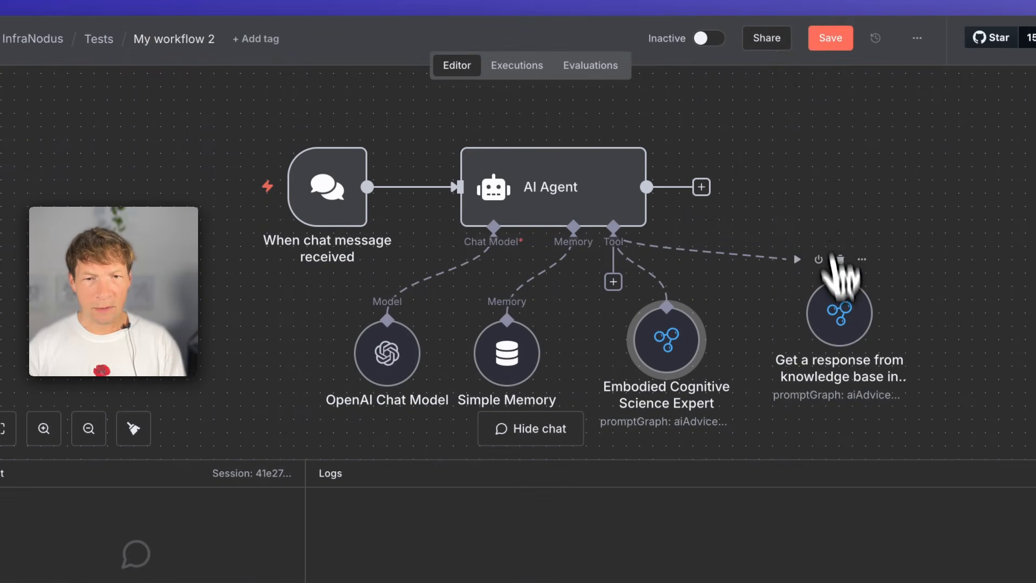
# - Rename the tool node that queries ecological_knowledge to "Cognitive Variability Expert"
pyautogui.doubleClick(810, 324)
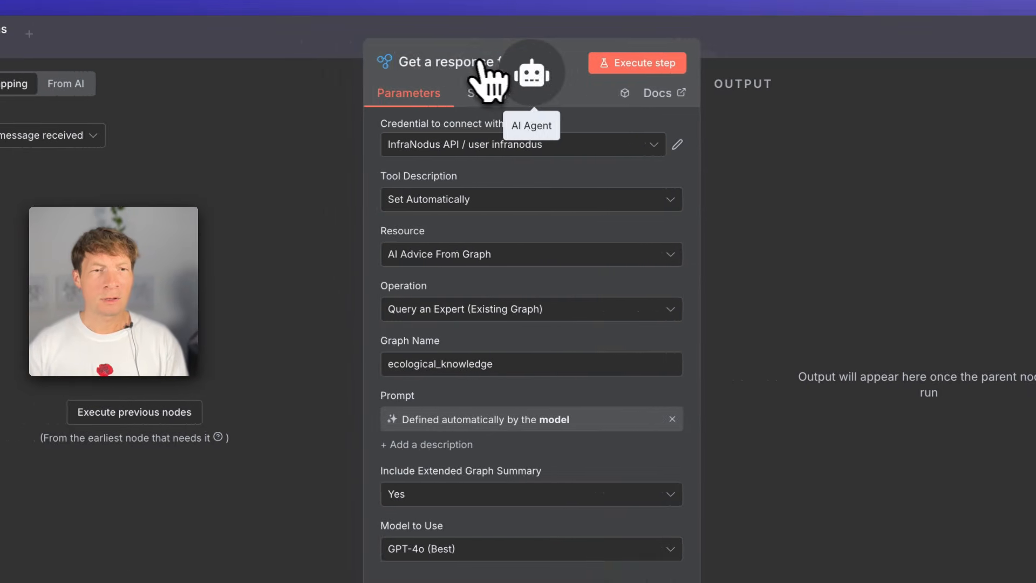
pyautogui.click(478, 61)
pyautogui.write('Cognitive Variability Expert')
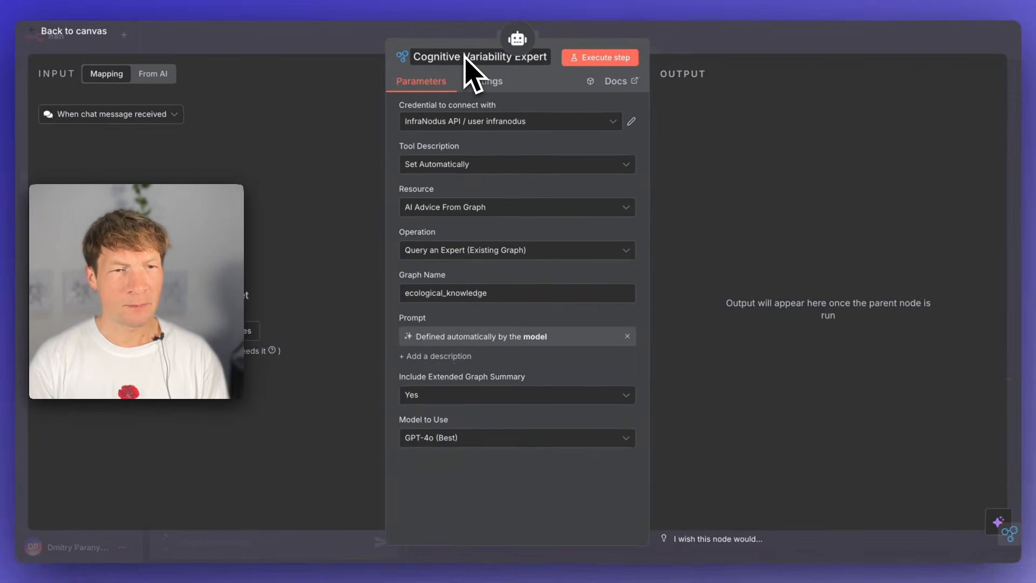
pyautogui.press('Return')
pyautogui.click(732, 36)
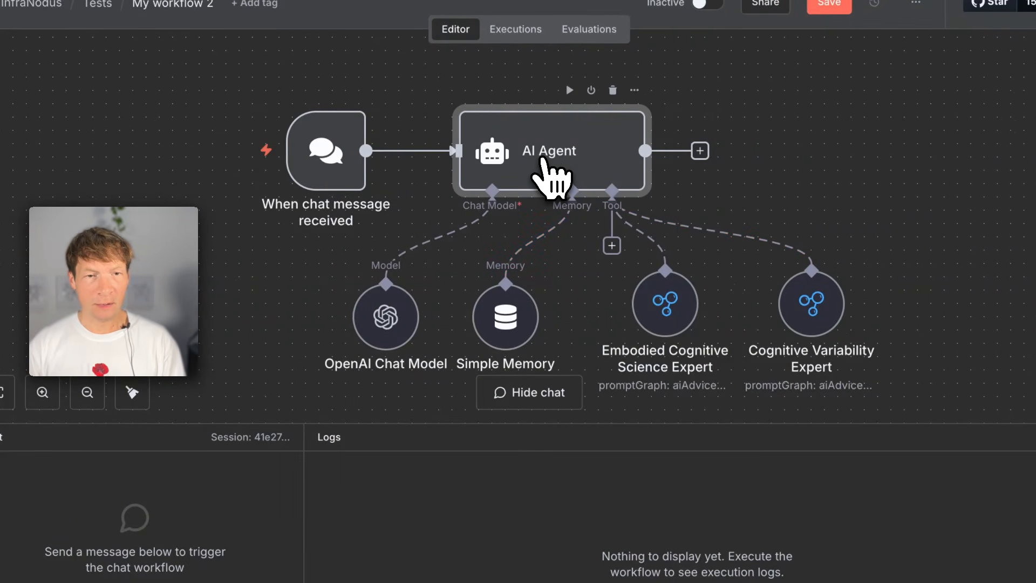
# - Add a System Message to the AI Agent telling it to first always use the cognitive variability expert tool for advice on developing the conversation further
pyautogui.doubleClick(578, 155)
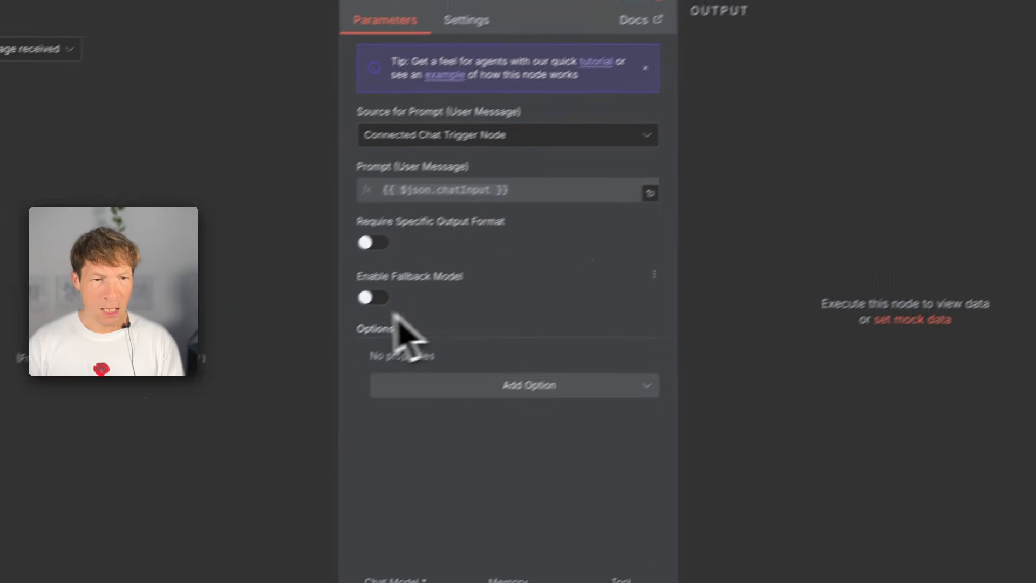
pyautogui.click(507, 360)
pyautogui.click(489, 398)
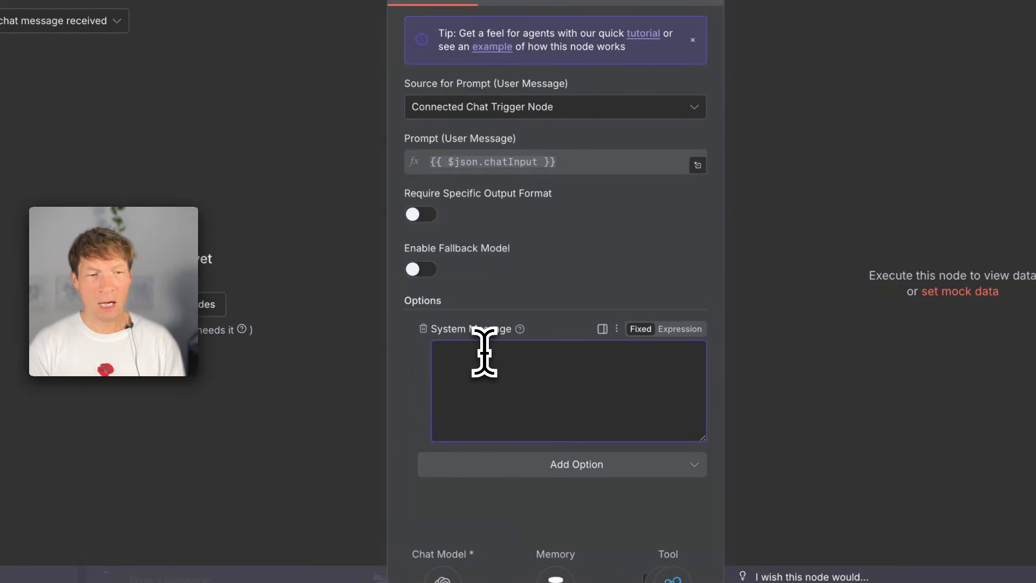
pyautogui.write('You will receive a quer')
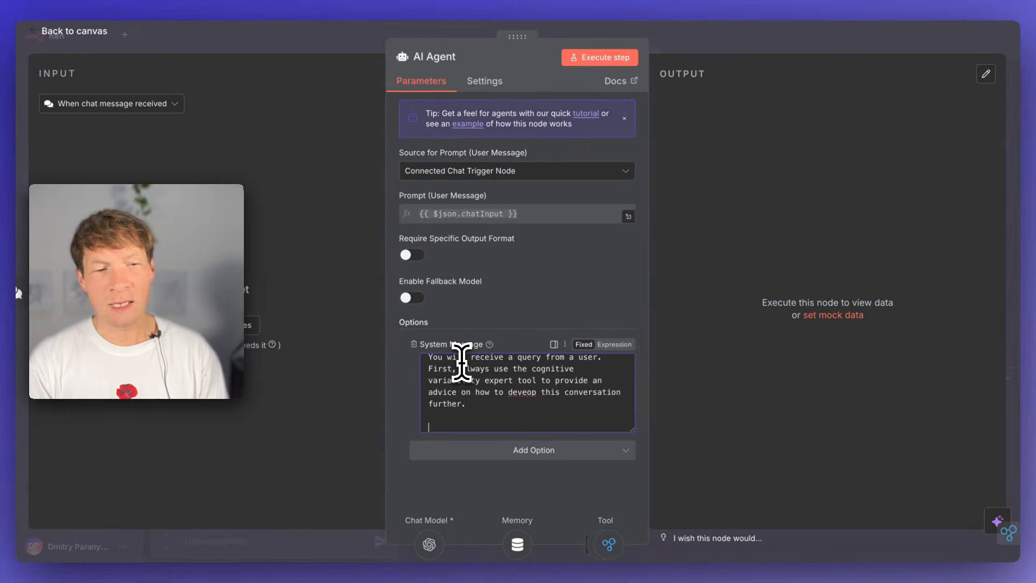
pyautogui.press('Return')
pyautogui.press('Return')
# - Add a system message paragraph: "And always use the embodied cognitive science expert tool to provide additional insights about embodiment."
pyautogui.write('Then use the embodied cognitive science')
pyautogui.press('Home')
pyautogui.hotkey('ctrl', 'shift', 'Right')
pyautogui.hotkey('ctrl', 'shift', 'Right')
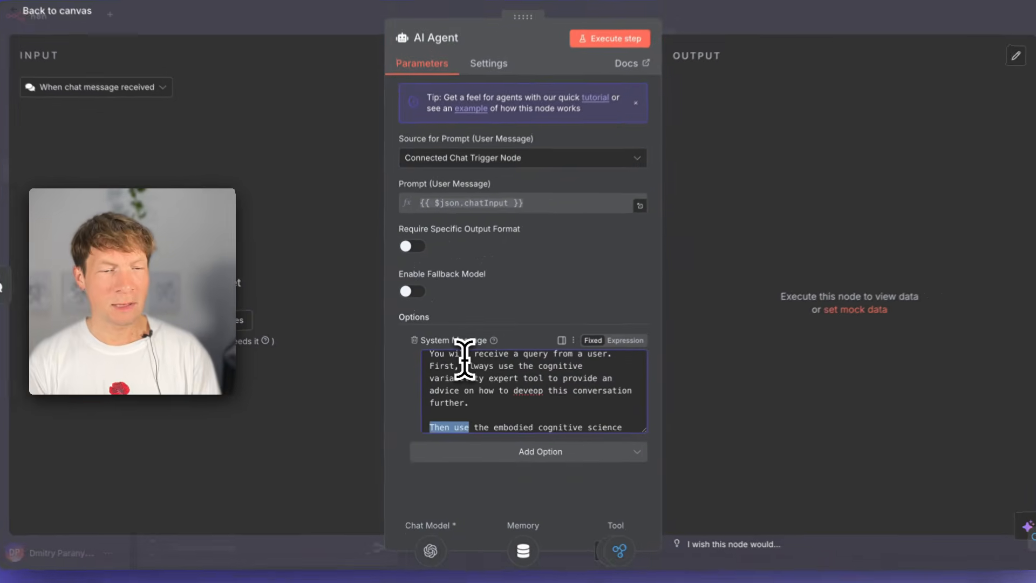
pyautogui.write('And ')
pyautogui.write('always')
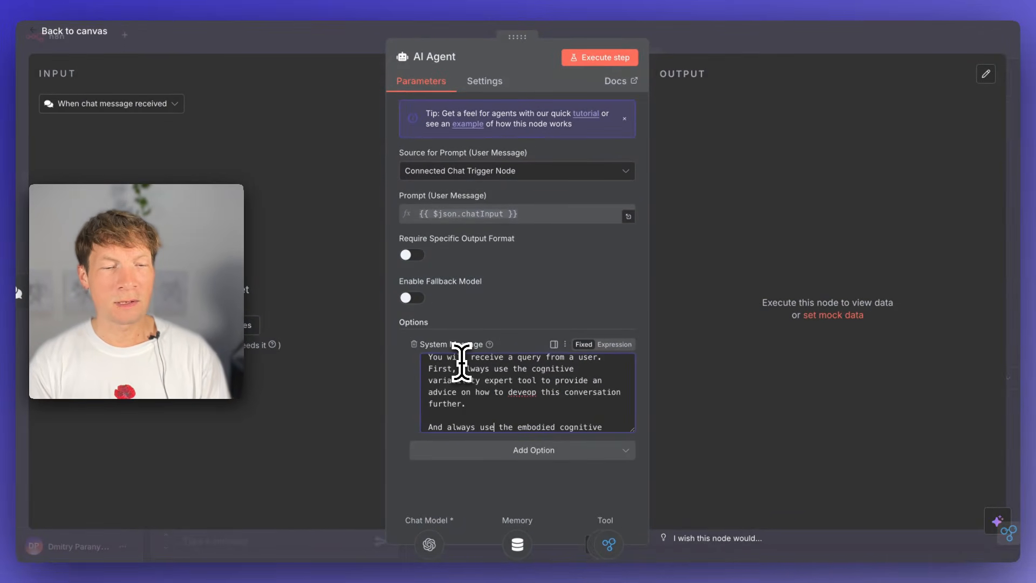
pyautogui.press('Down')
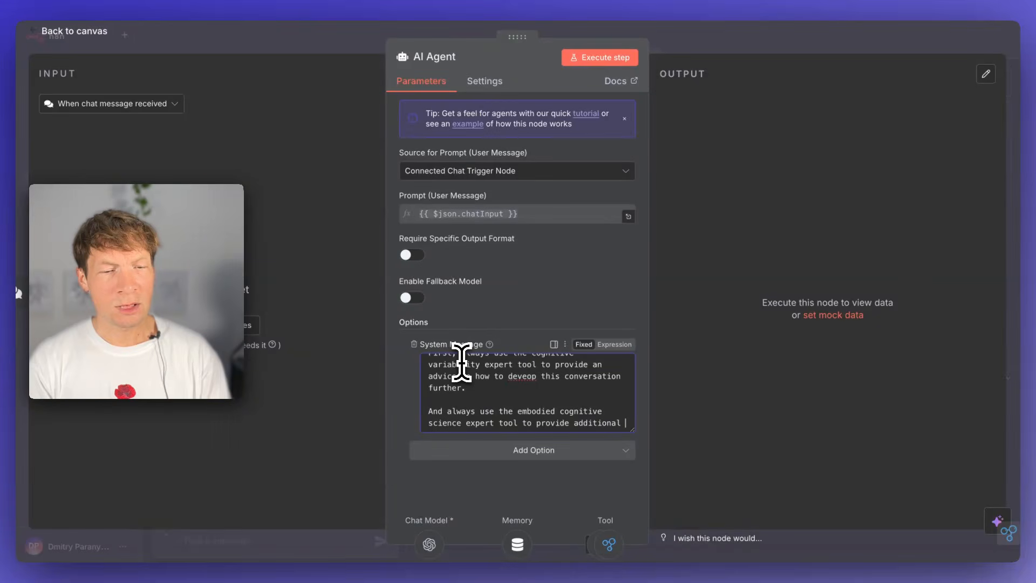
pyautogui.write('insights about embo')
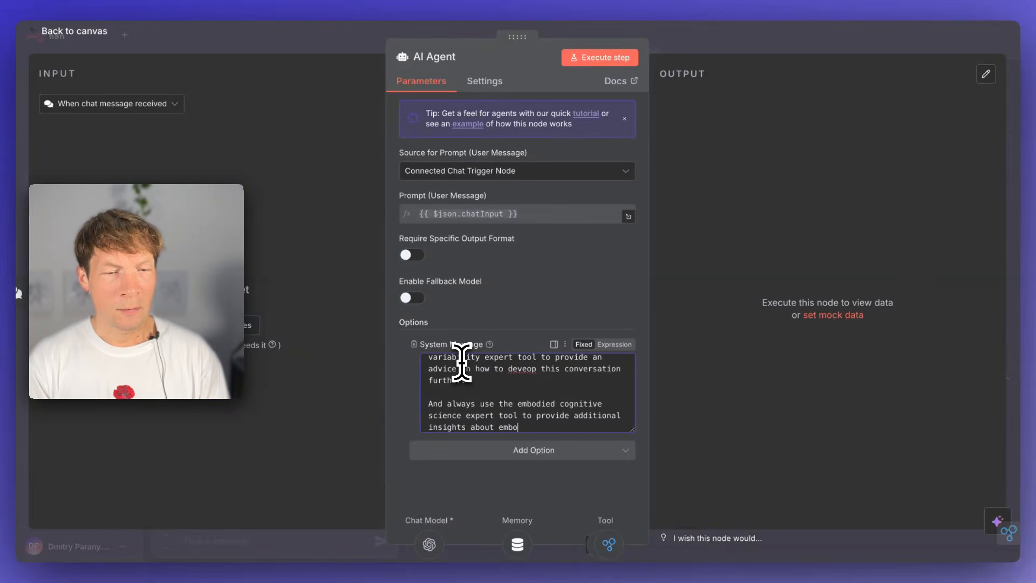
pyautogui.write('diment.')
# - End the system message with "Generate the final answer based on both advices, incorporating them into one another." and save the workflow
pyautogui.press('Return')
pyautogui.press('Return')
pyautogui.write('G')
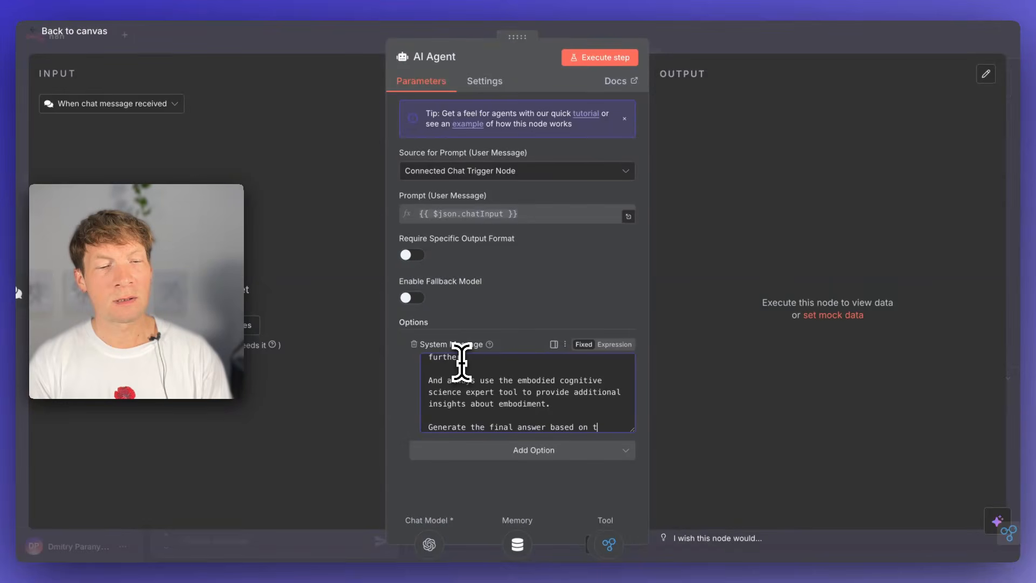
pyautogui.write('enerate the final answer based on both advices,')
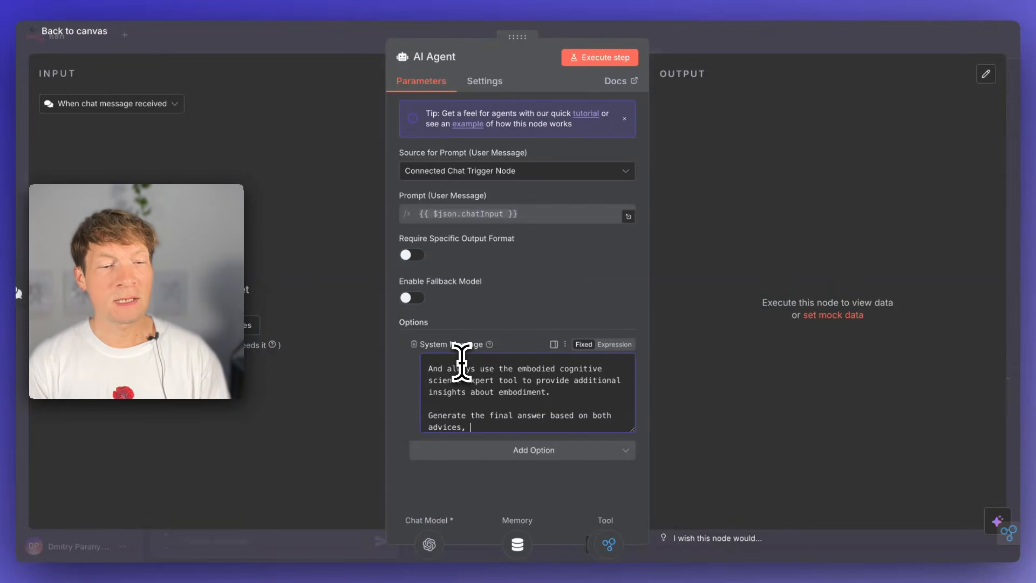
pyautogui.write(' incorporating them into one ')
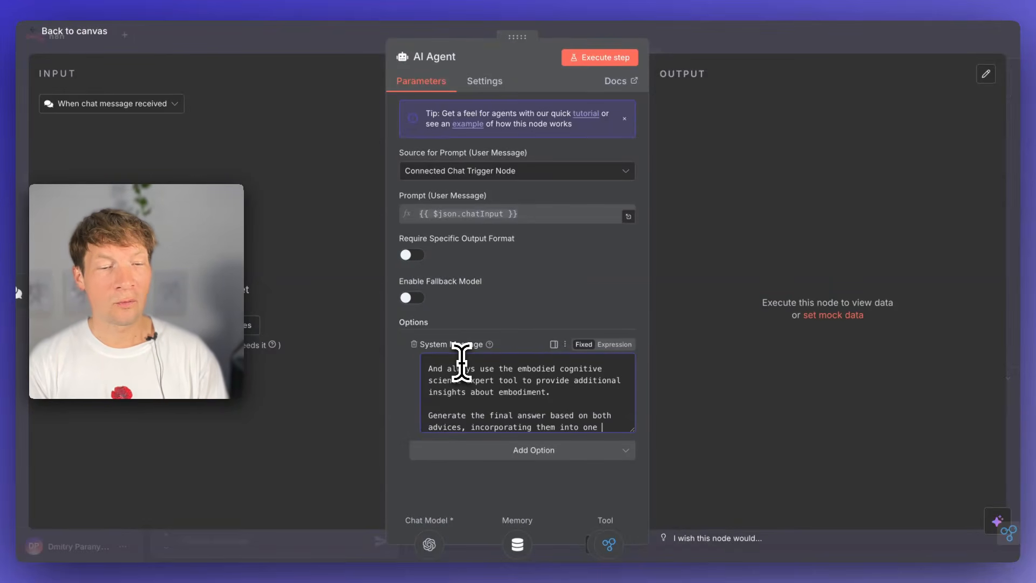
pyautogui.write('another.')
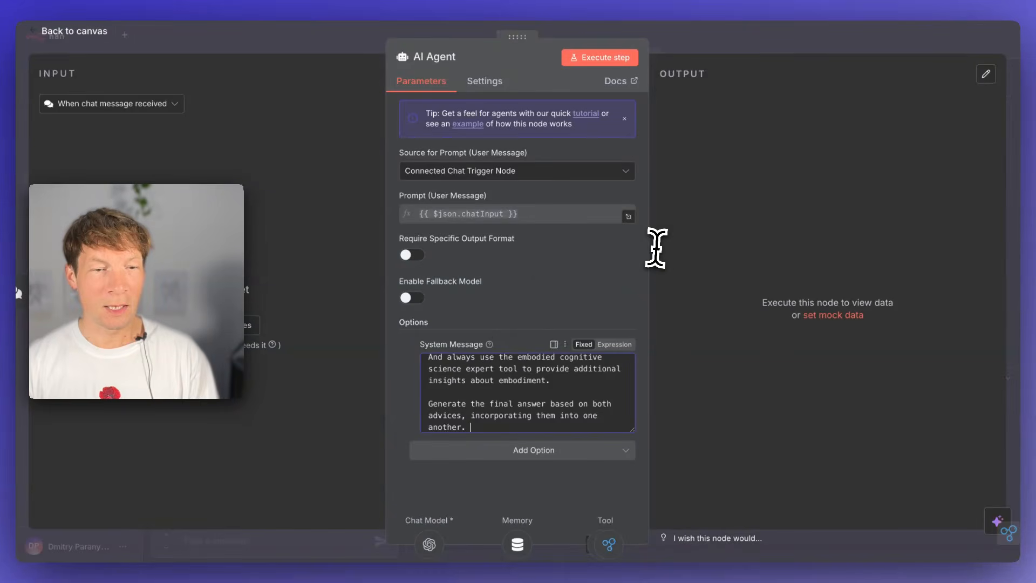
pyautogui.click(690, 39)
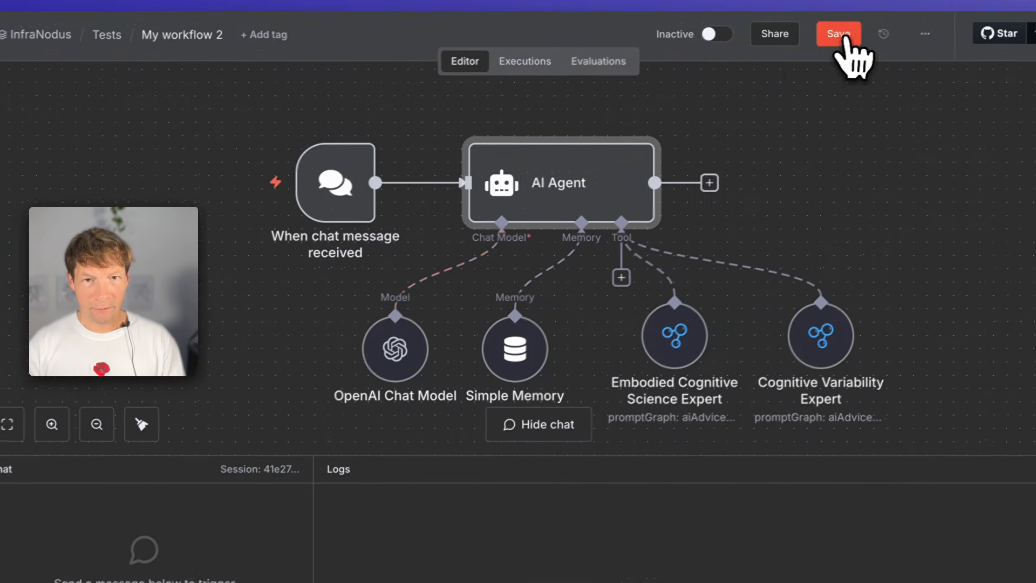
pyautogui.click(839, 37)
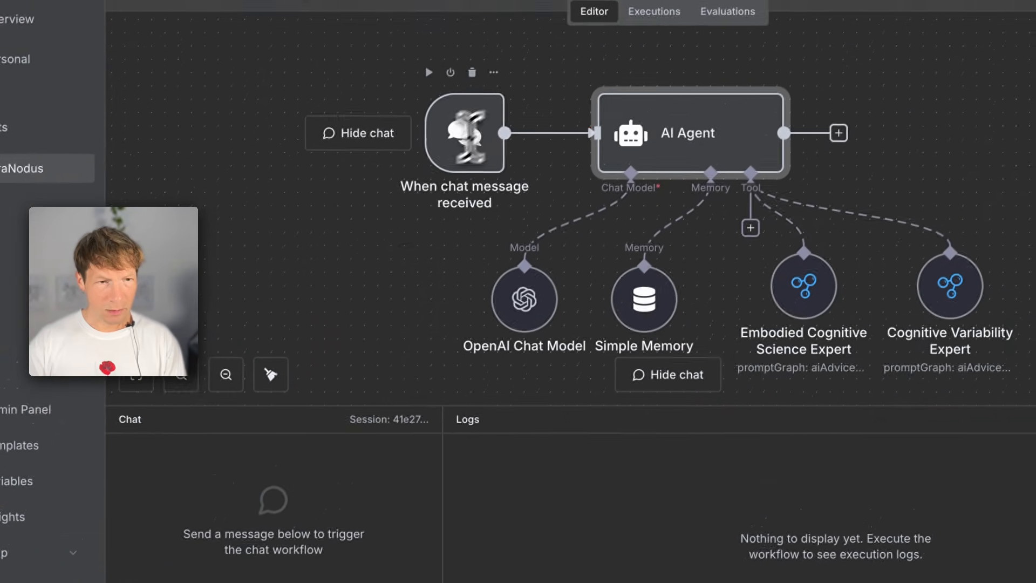
# - Send the agent the chat message "I'm working on a new fitness tracker. What do you recommend?"
pyautogui.click(669, 374)
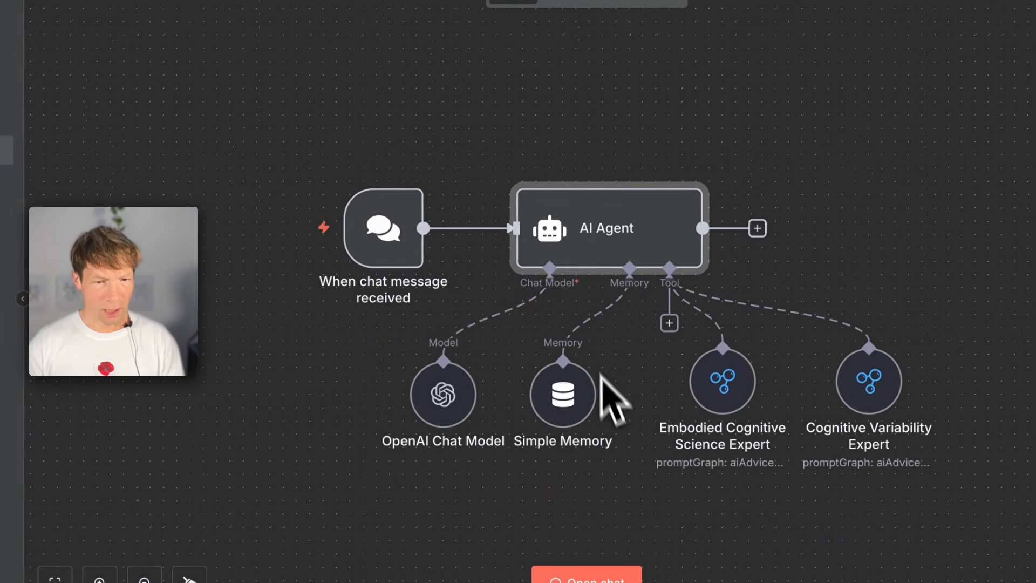
pyautogui.click(598, 577)
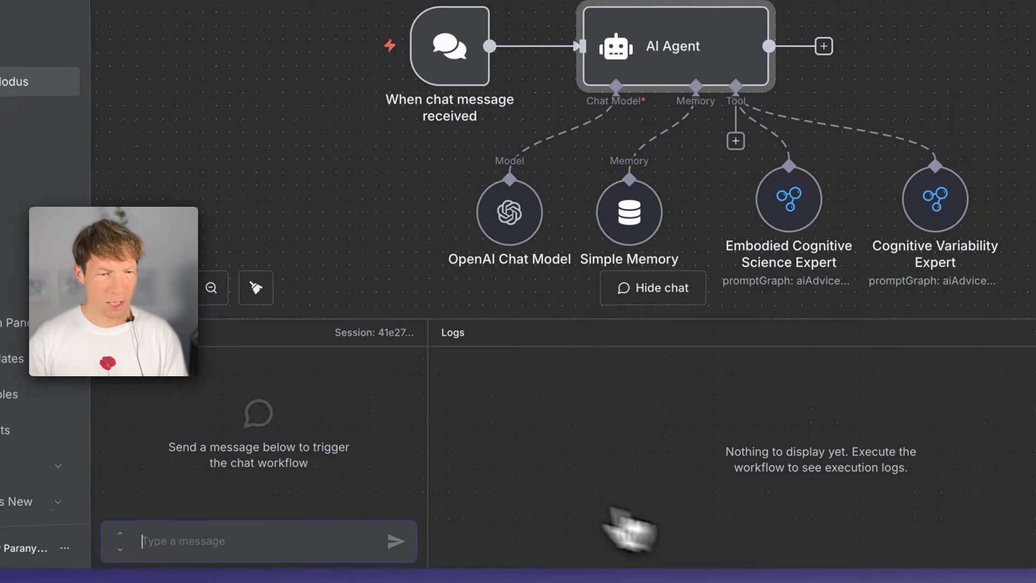
pyautogui.write("I'm working on a ne")
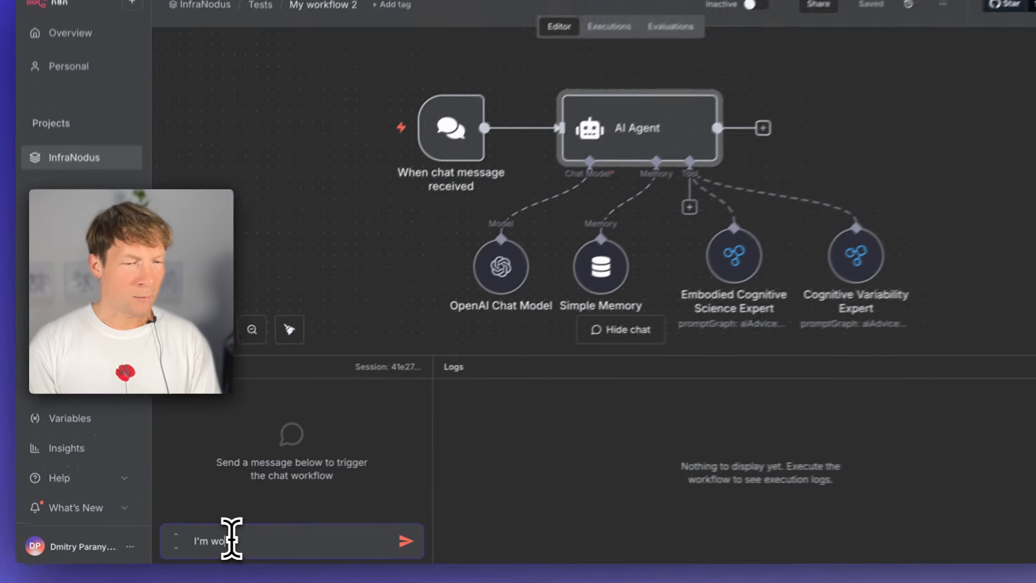
pyautogui.write('w fitness')
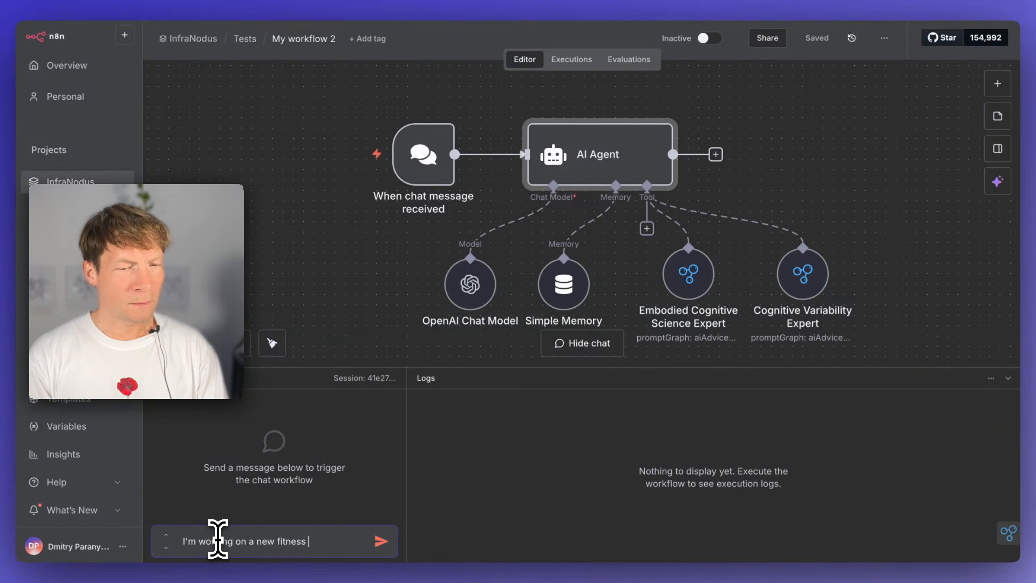
pyautogui.write(' tracker.')
pyautogui.hotkey('shift', 'Return')
pyautogui.write('What do you recommend?')
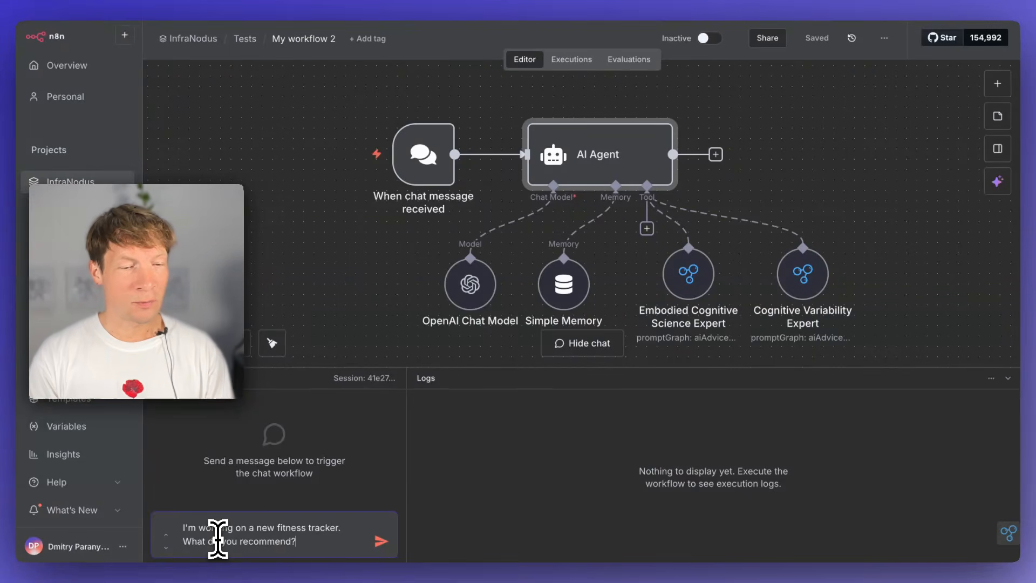
pyautogui.press('Return')
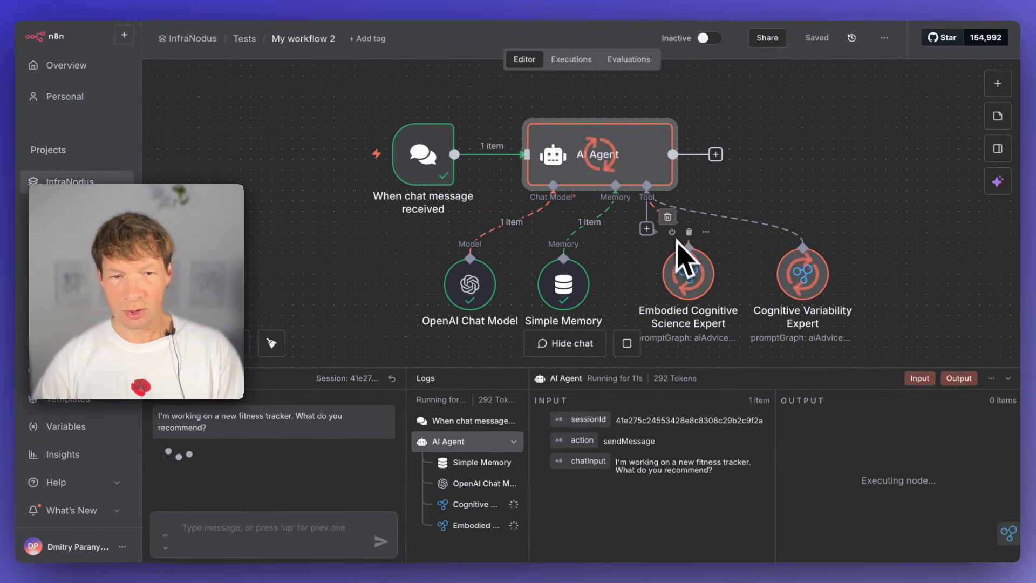
# - Inspect the prompts and responses of the Cognitive Variability Expert and the Embodied Cognitive Science Expert in the execution logs
pyautogui.click(470, 504)
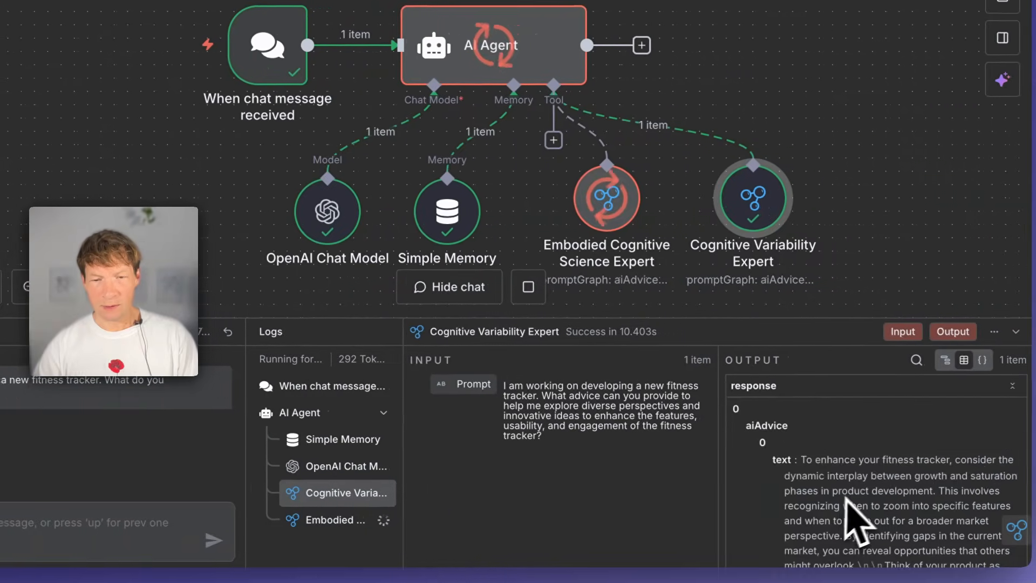
pyautogui.scroll(-3, 903, 523)
pyautogui.scroll(-2, 916, 506)
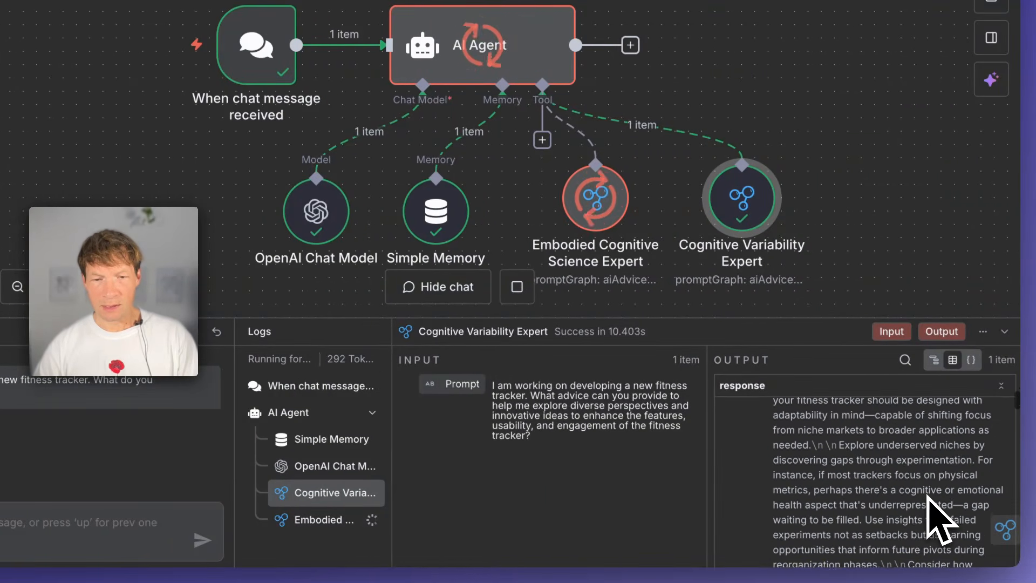
pyautogui.scroll(5, 933, 513)
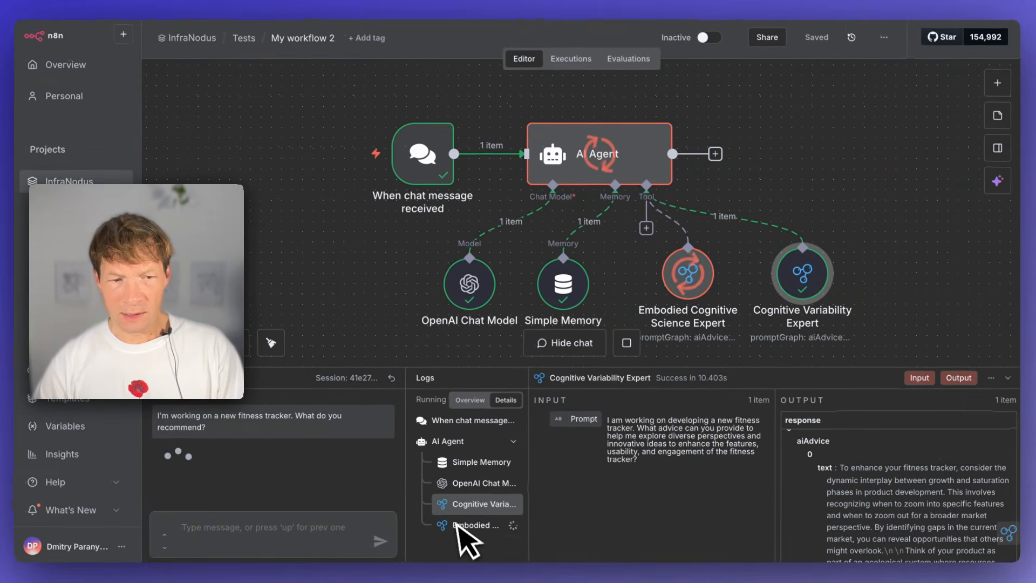
pyautogui.click(316, 521)
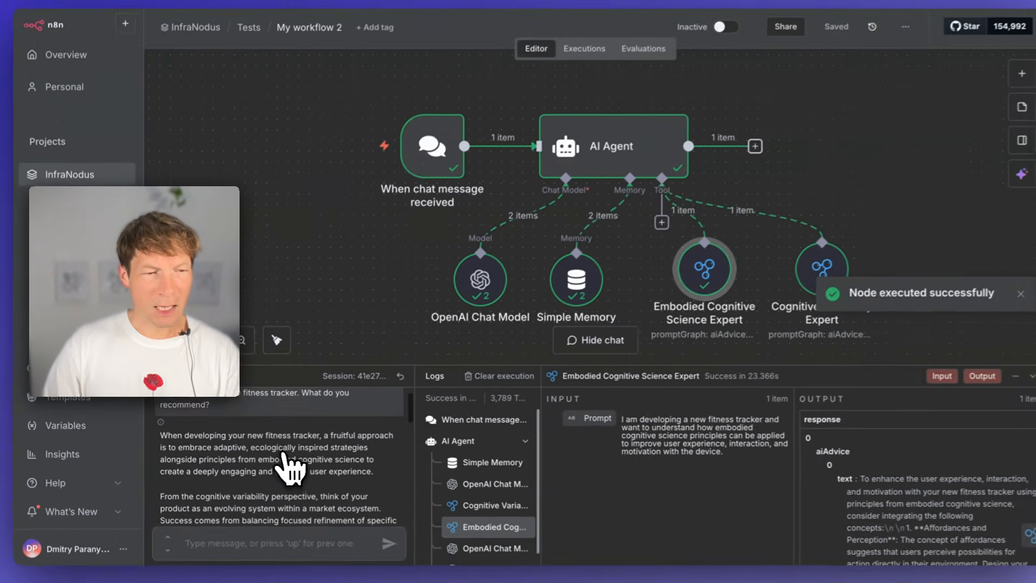
# - Read the agent's final chat answer, examining the paragraph on the cognitive variability perspective
pyautogui.scroll(-1, 292, 466)
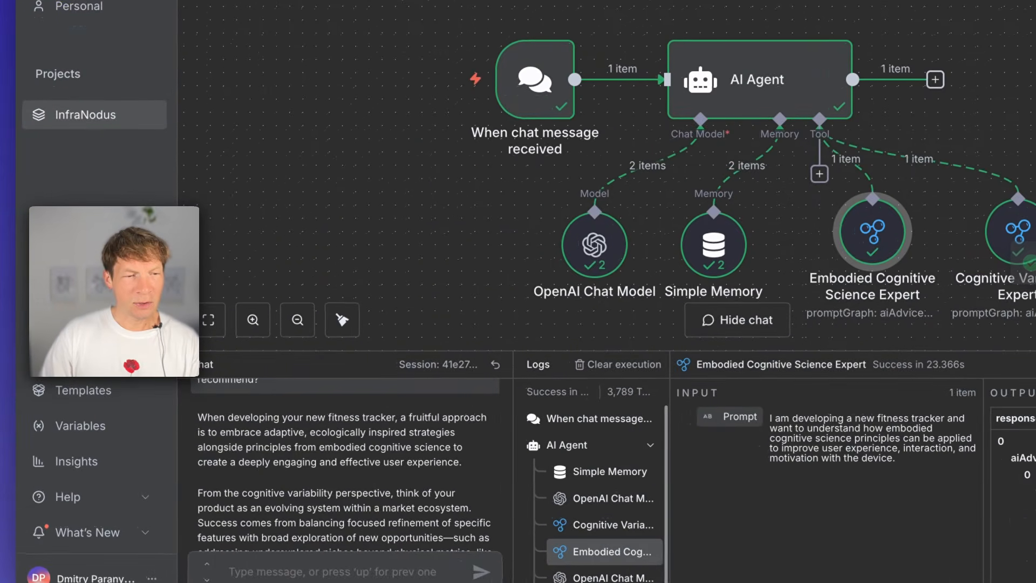
pyautogui.scroll(-2, 232, 448)
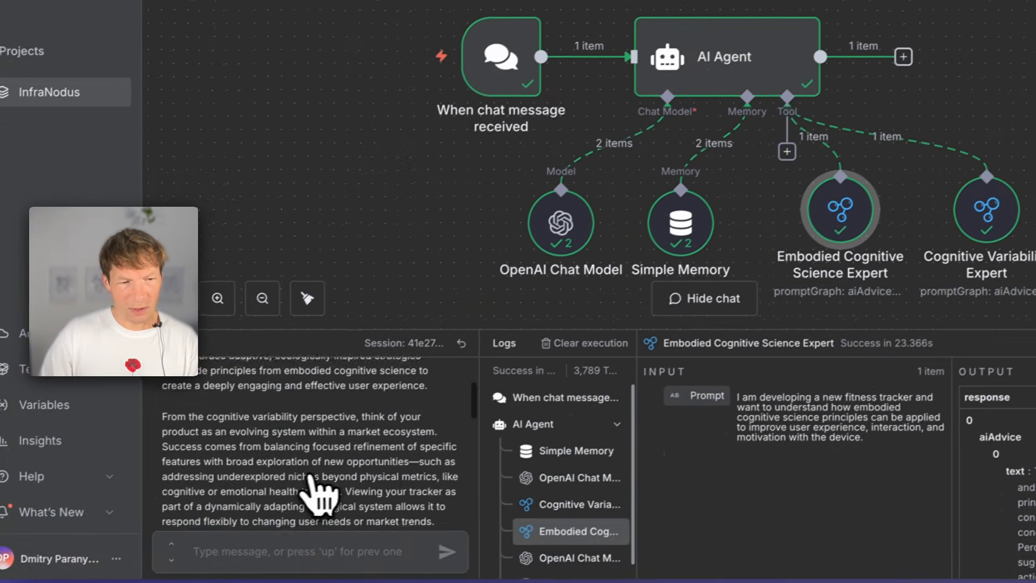
pyautogui.scroll(-5, 216, 518)
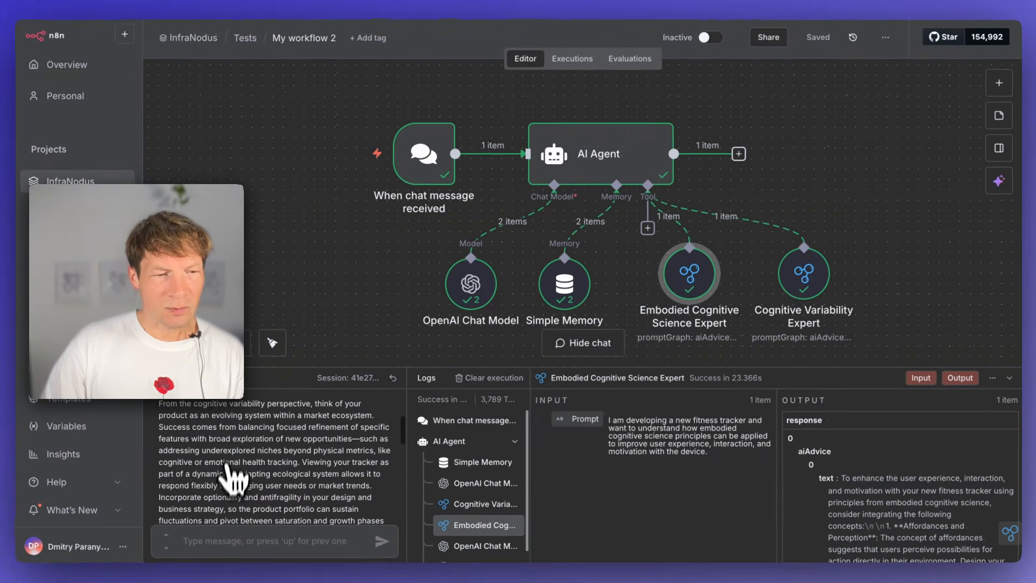
pyautogui.scroll(2, 238, 456)
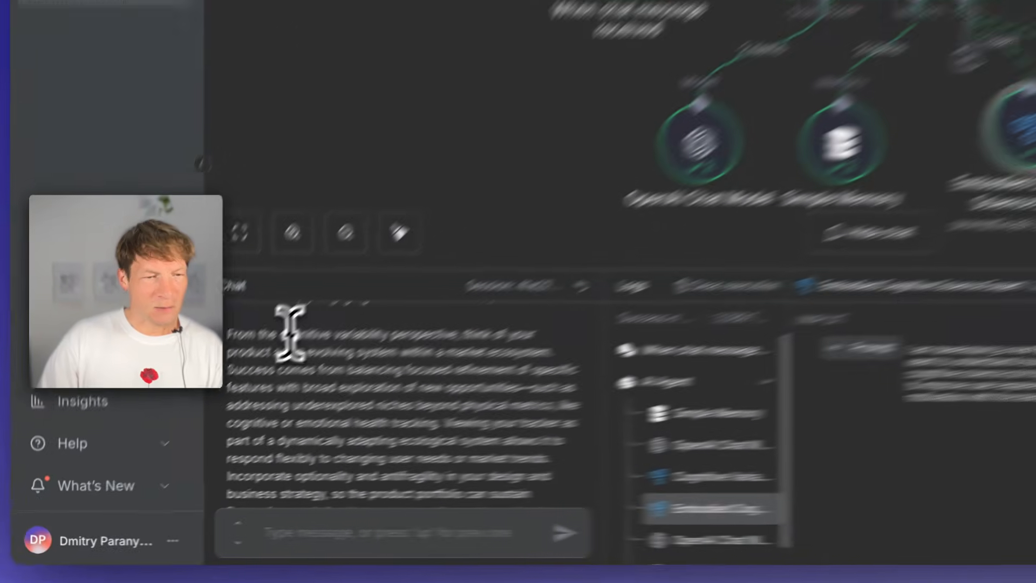
pyautogui.moveTo(203, 410); pyautogui.dragTo(338, 409)
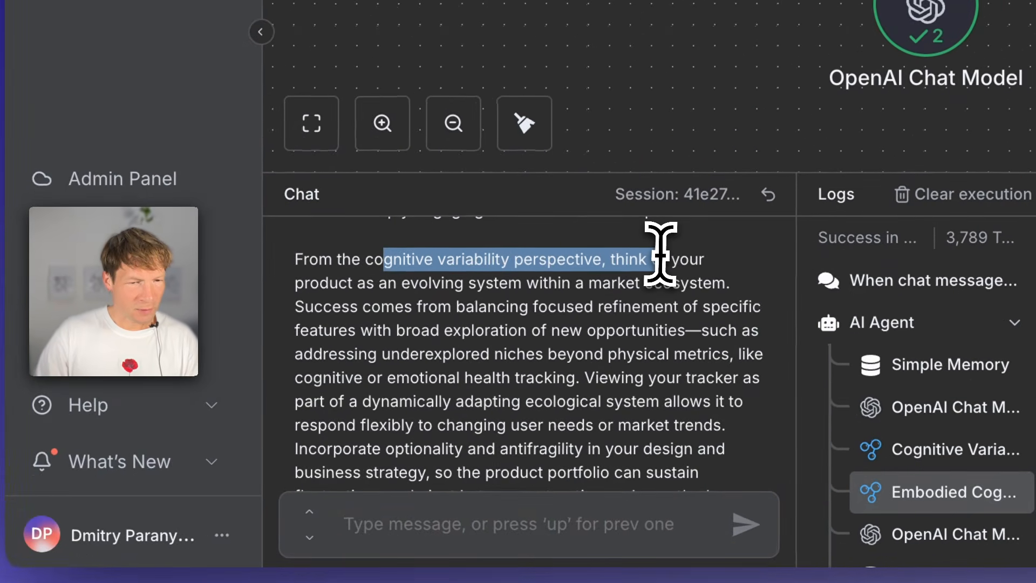
pyautogui.click(497, 340)
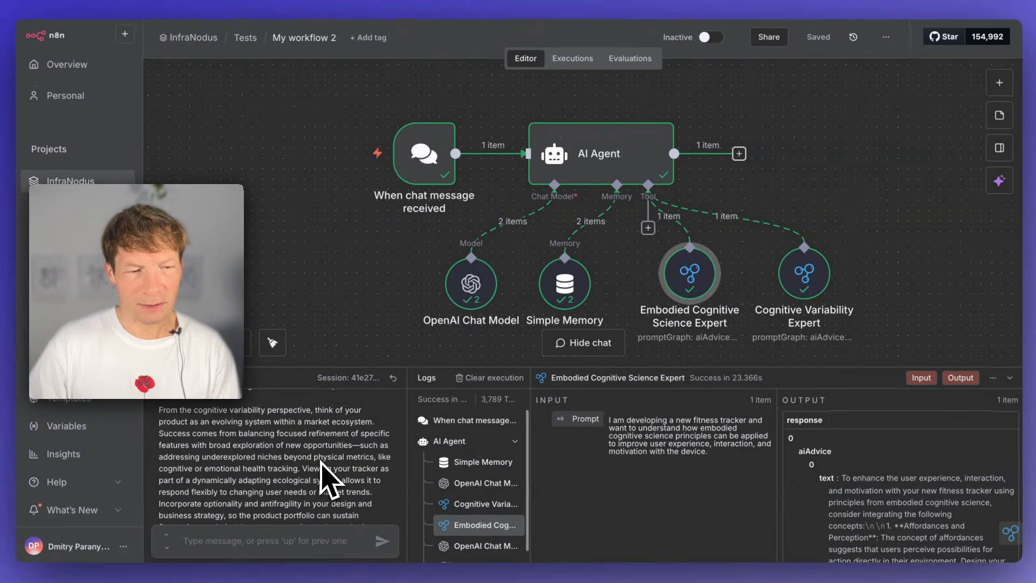
# - Read the embodied cognitive science paragraph of the agent's chat answer about the fitness tracker
pyautogui.scroll(-2, 325, 469)
pyautogui.scroll(-5, 324, 472)
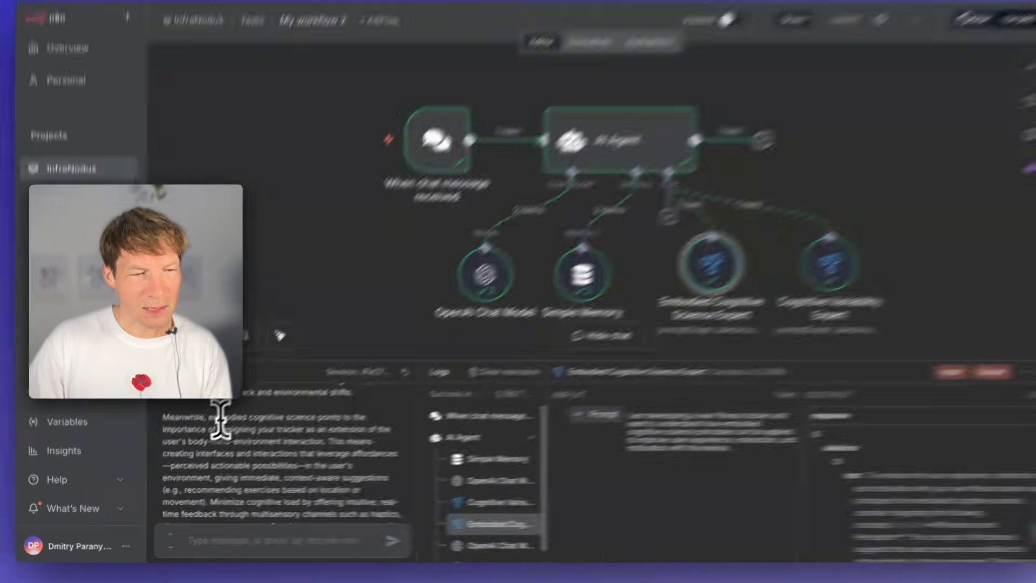
pyautogui.moveTo(215, 419); pyautogui.dragTo(294, 426)
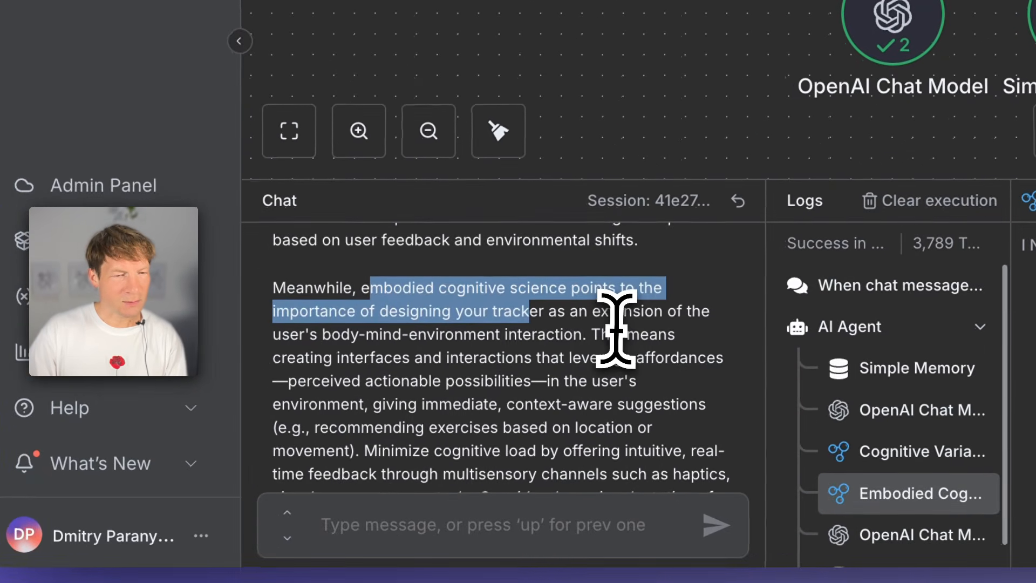
pyautogui.click(340, 438)
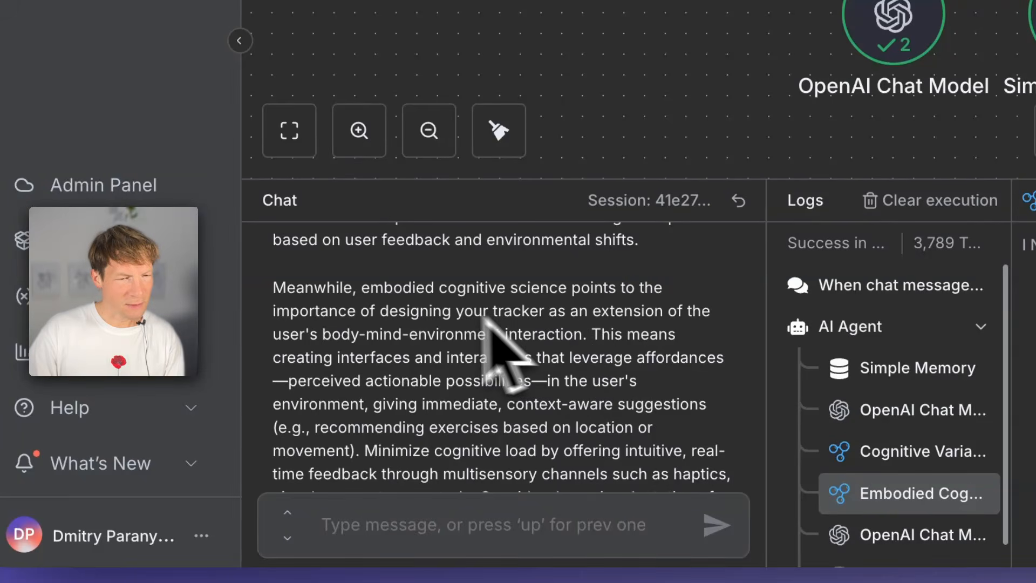
pyautogui.scroll(-1, 455, 351)
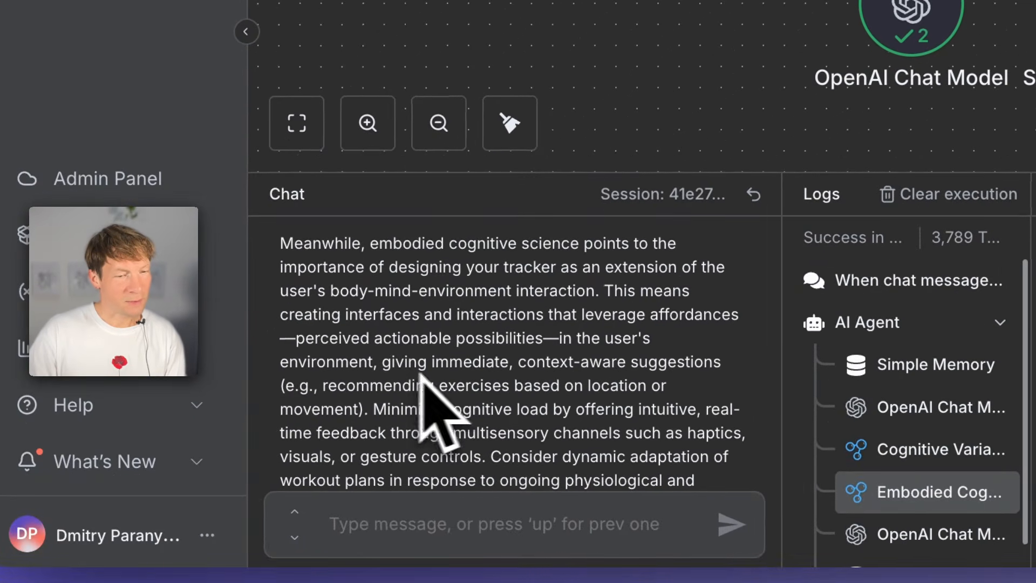
pyautogui.scroll(-1, 518, 380)
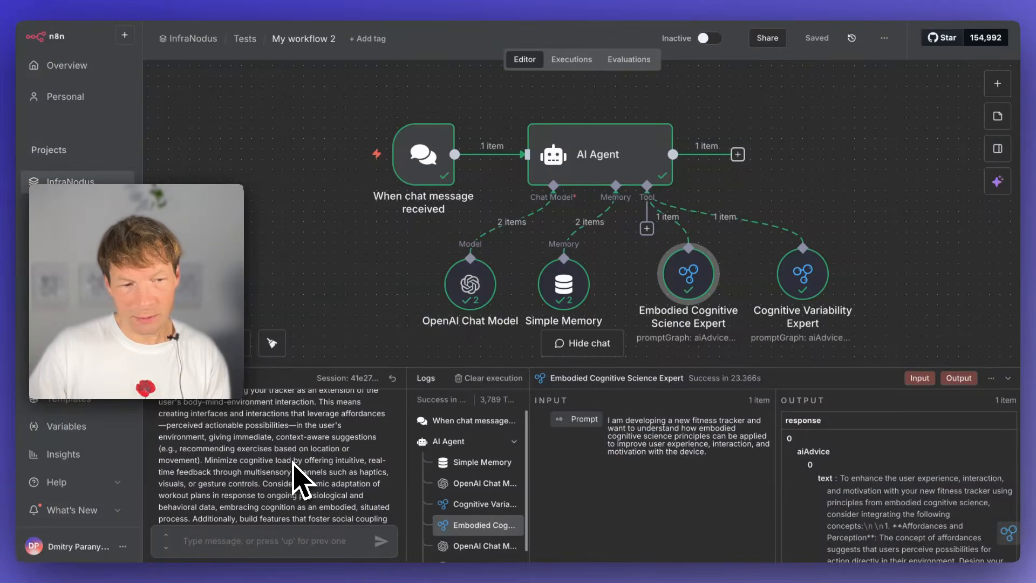
# - Re-read the answer's passage on underexplored niches beyond physical metrics and examine the market topics in the InfraNodus knowledge graph
pyautogui.scroll(-10, 294, 475)
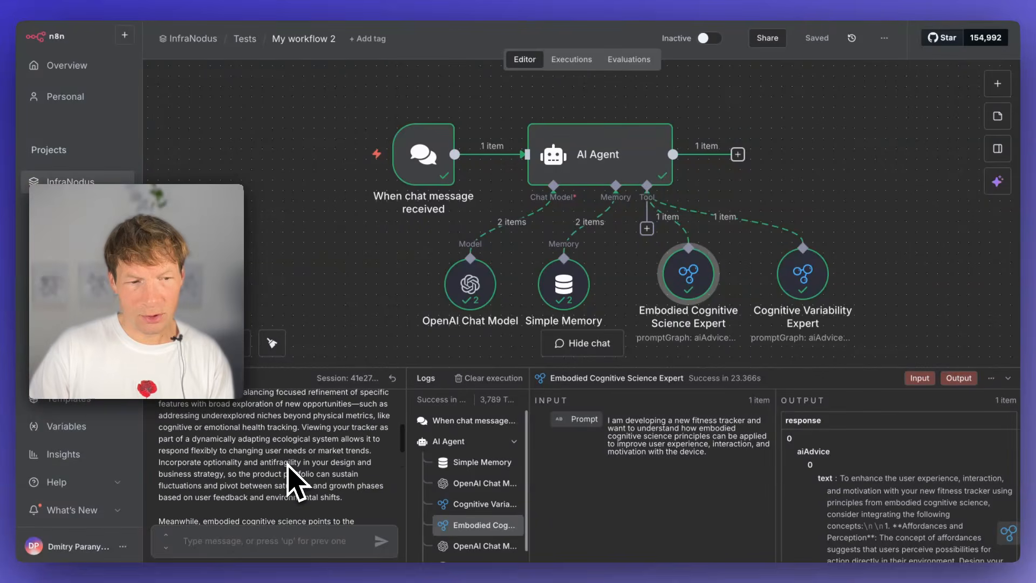
pyautogui.scroll(-2, 292, 459)
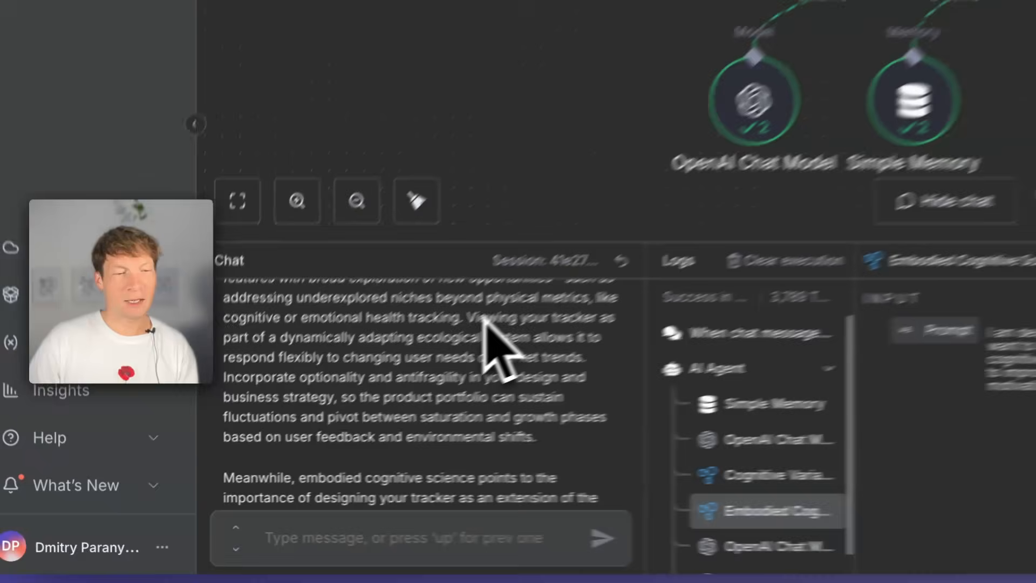
pyautogui.scroll(1, 308, 413)
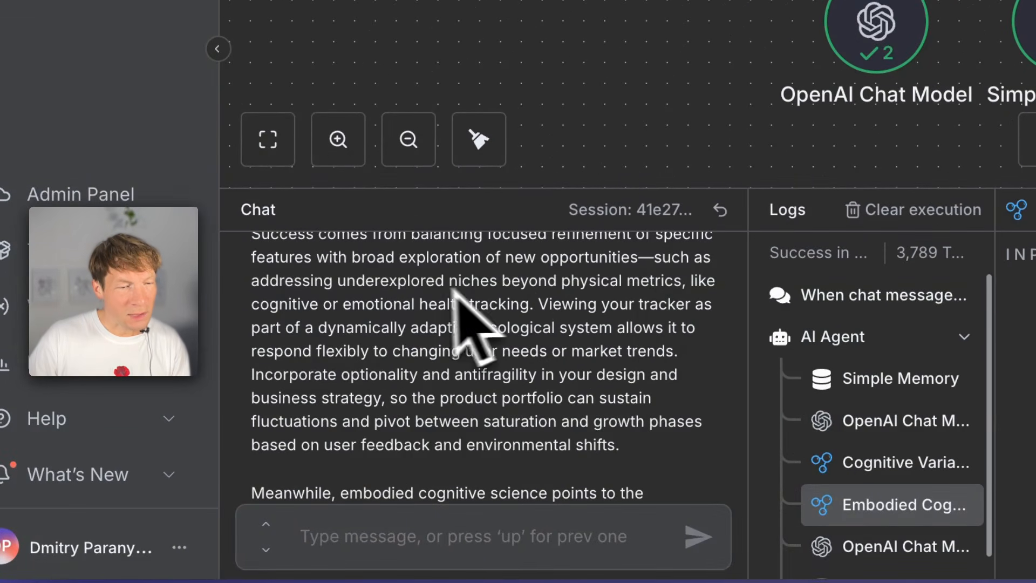
pyautogui.moveTo(346, 281); pyautogui.dragTo(396, 282)
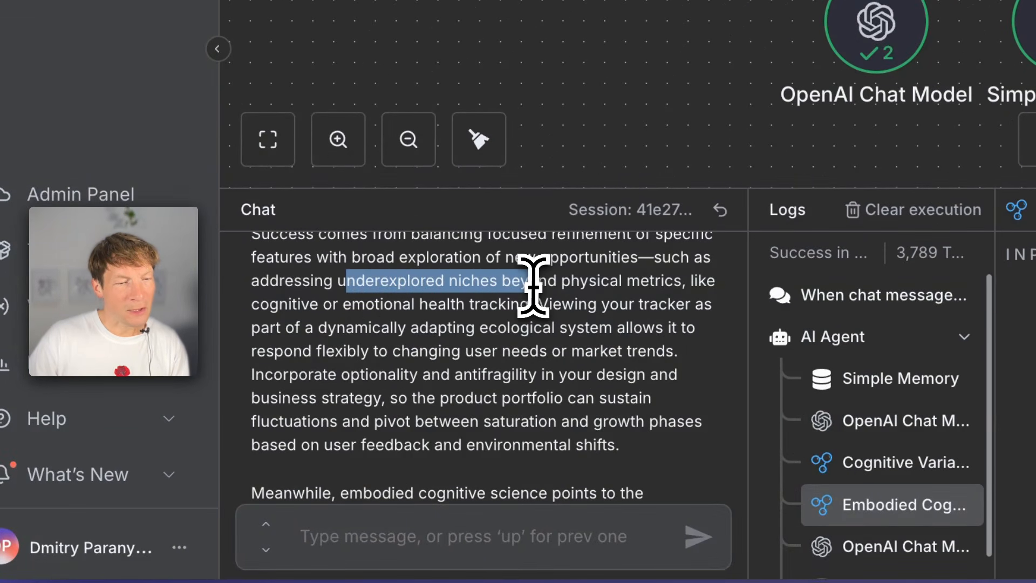
pyautogui.moveTo(533, 285); pyautogui.dragTo(564, 307)
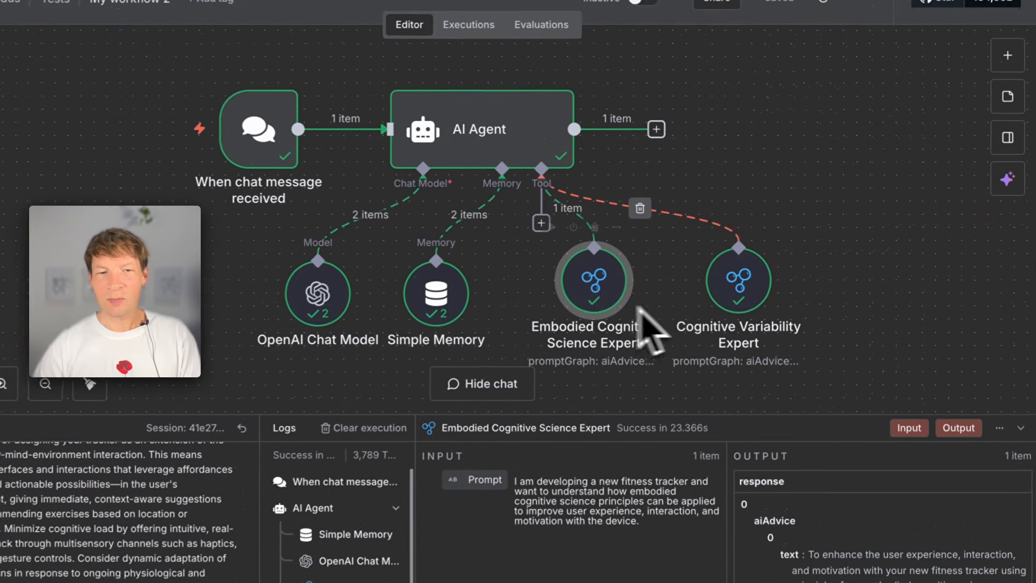
pyautogui.scroll(-1, 679, 292)
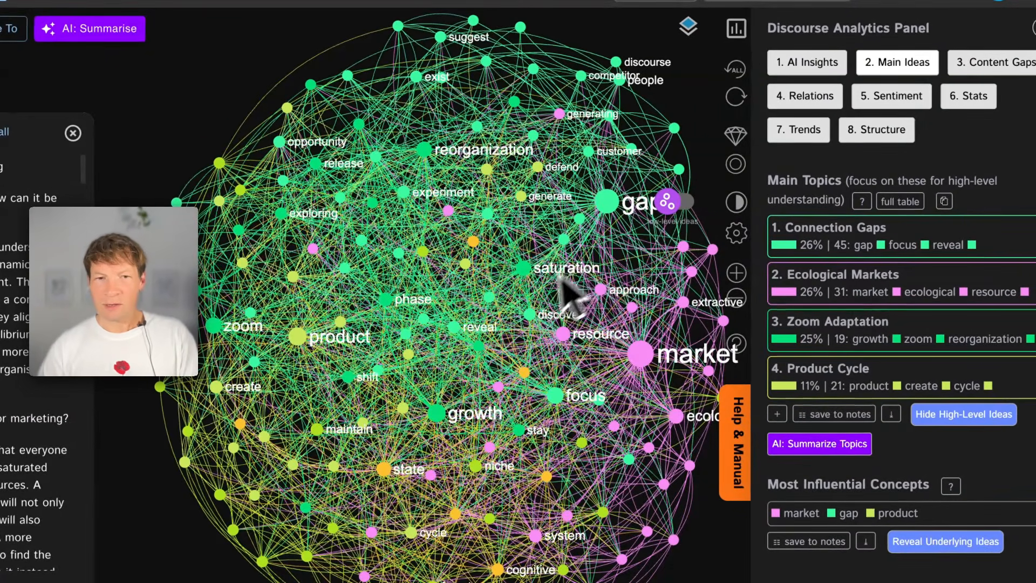
pyautogui.moveTo(546, 297); pyautogui.dragTo(463, 311)
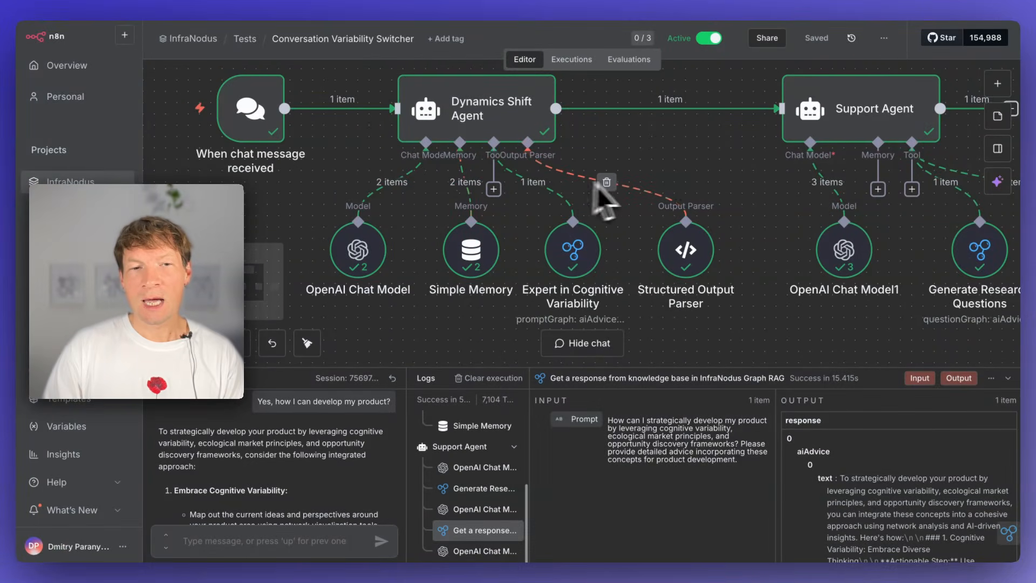
# - Look over the Conversation Variability Switcher workflow, checking its cognitive variability expert's log entry and the Dynamics Shift Agent's settings
pyautogui.scroll(1, 668, 184)
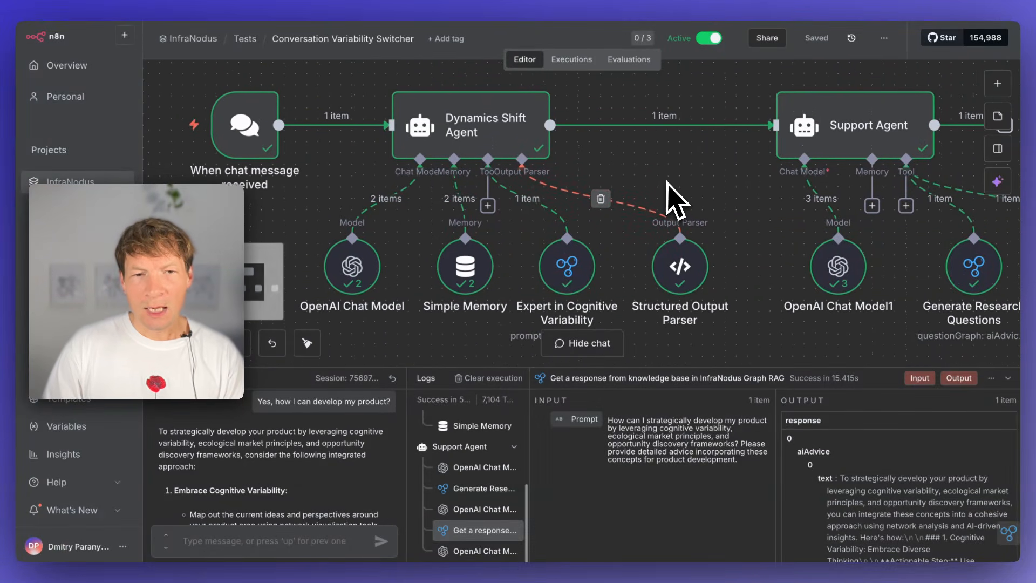
pyautogui.hscroll(-2, 575, 186)
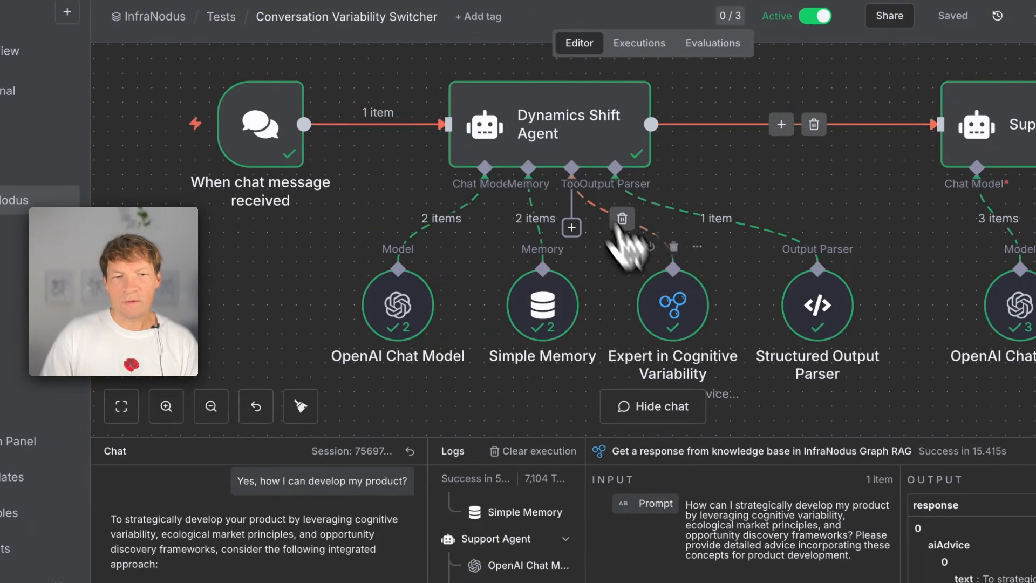
pyautogui.click(695, 326)
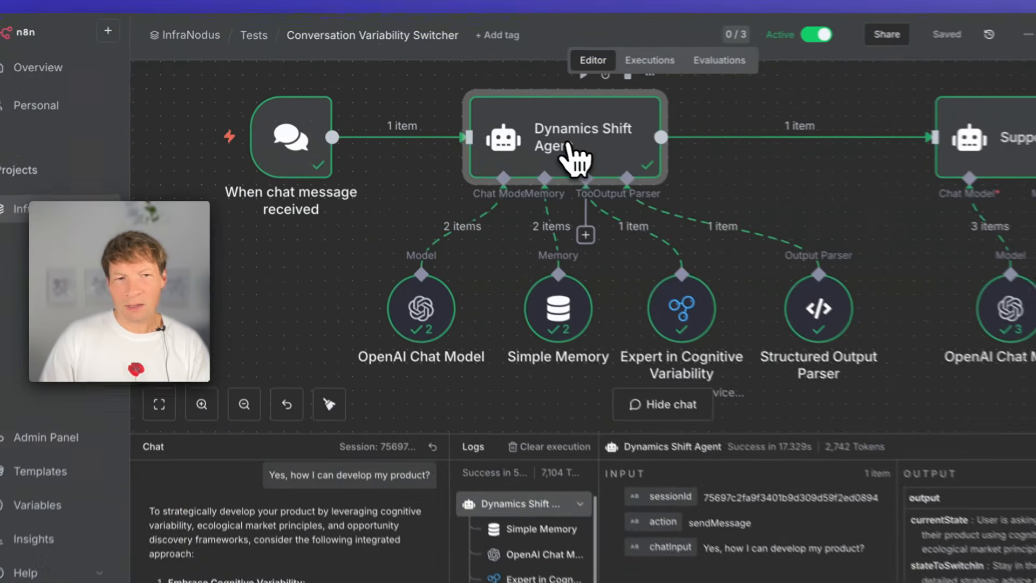
pyautogui.doubleClick(524, 143)
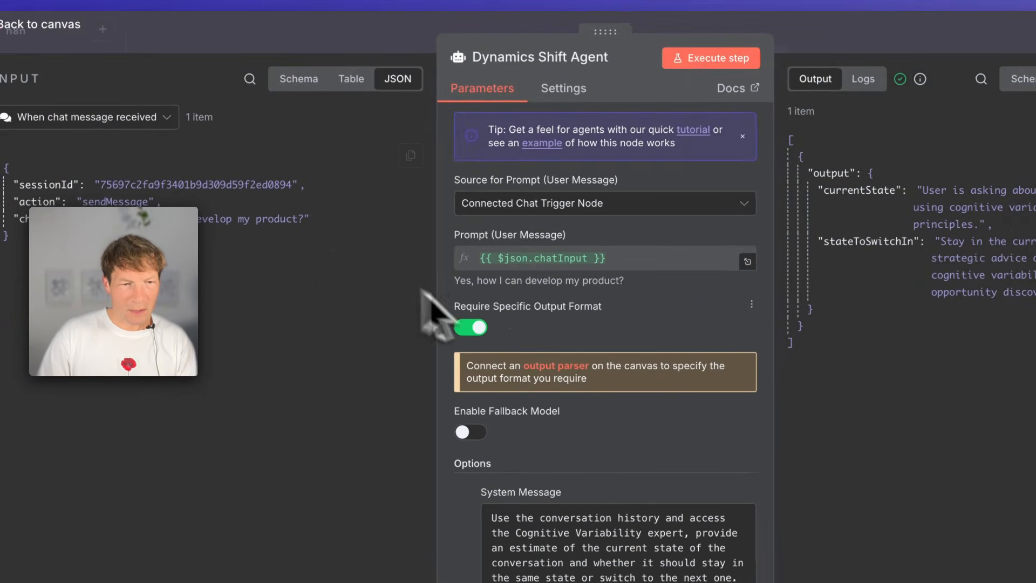
pyautogui.click(201, 34)
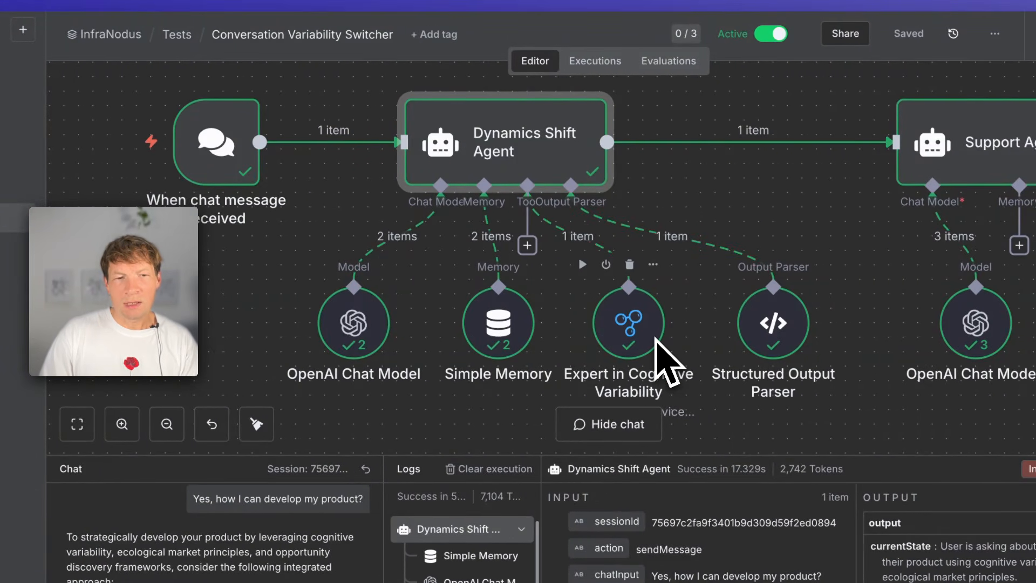
# - Inspect the settings of the Expert in Cognitive Variability tool and the Structured Output Parser
pyautogui.doubleClick(651, 329)
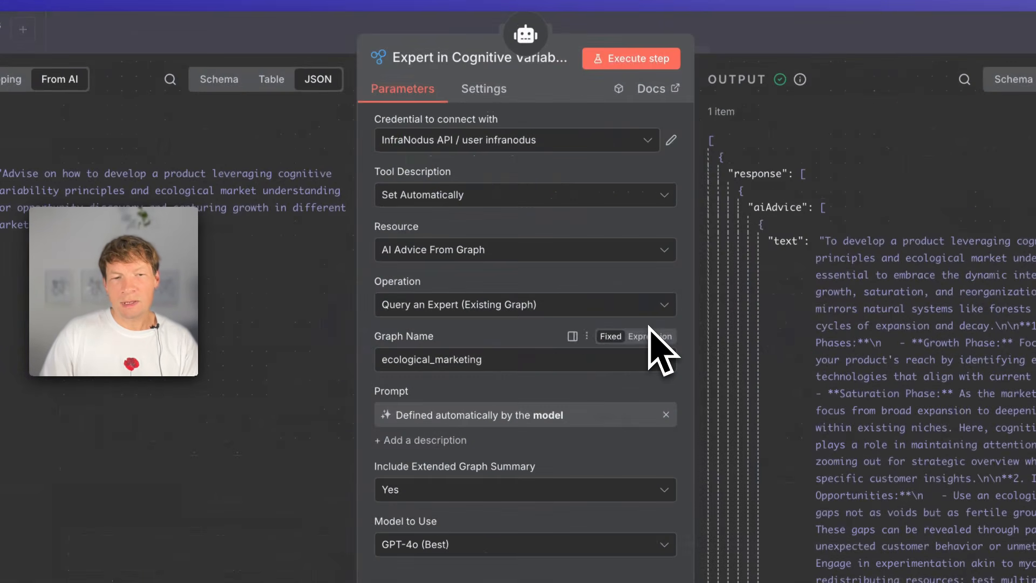
pyautogui.click(240, 27)
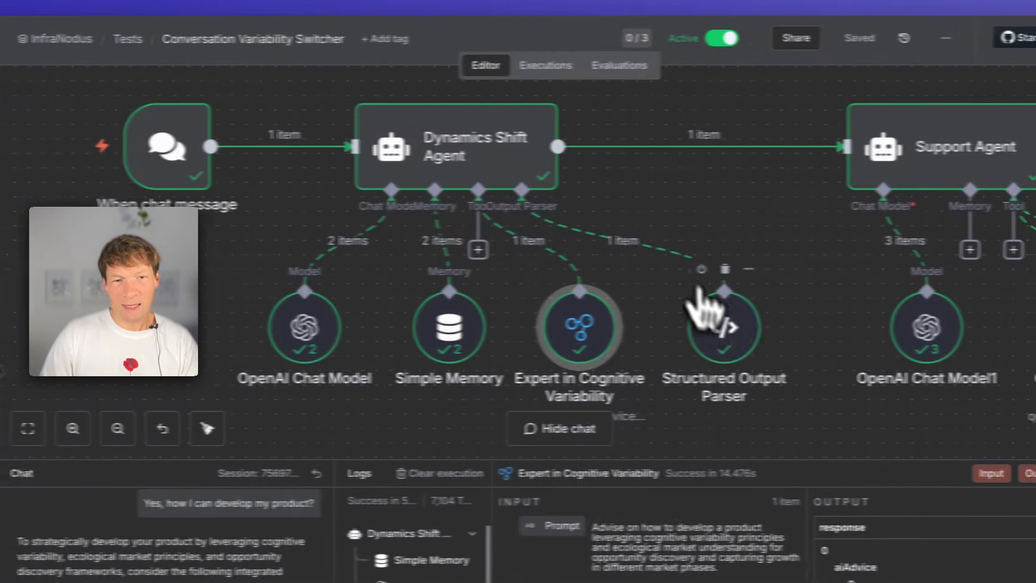
pyautogui.doubleClick(673, 298)
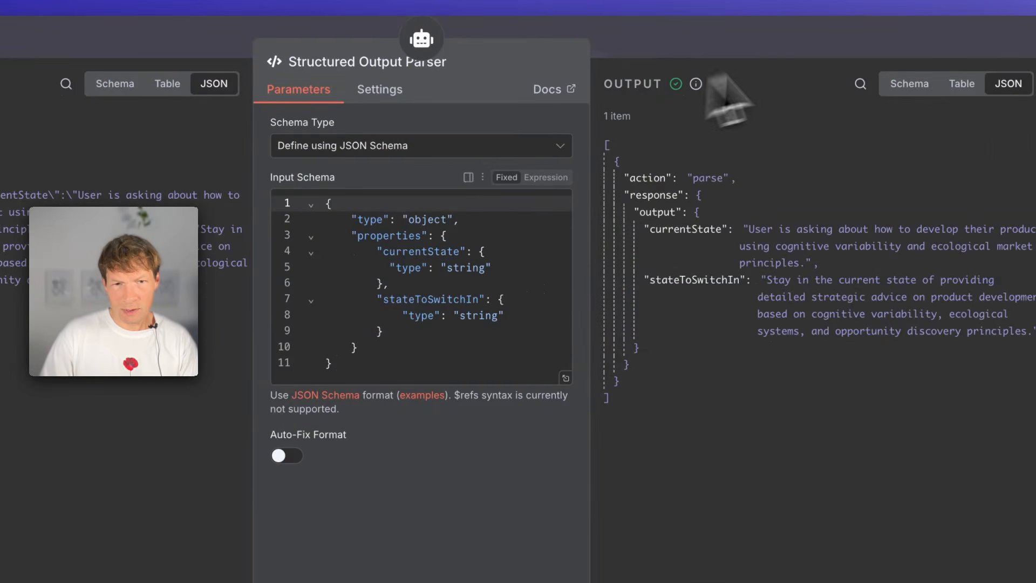
pyautogui.click(744, 54)
# - Switch the Dynamics Shift Agent's Require Specific Output Format option off and back on
pyautogui.click(443, 158)
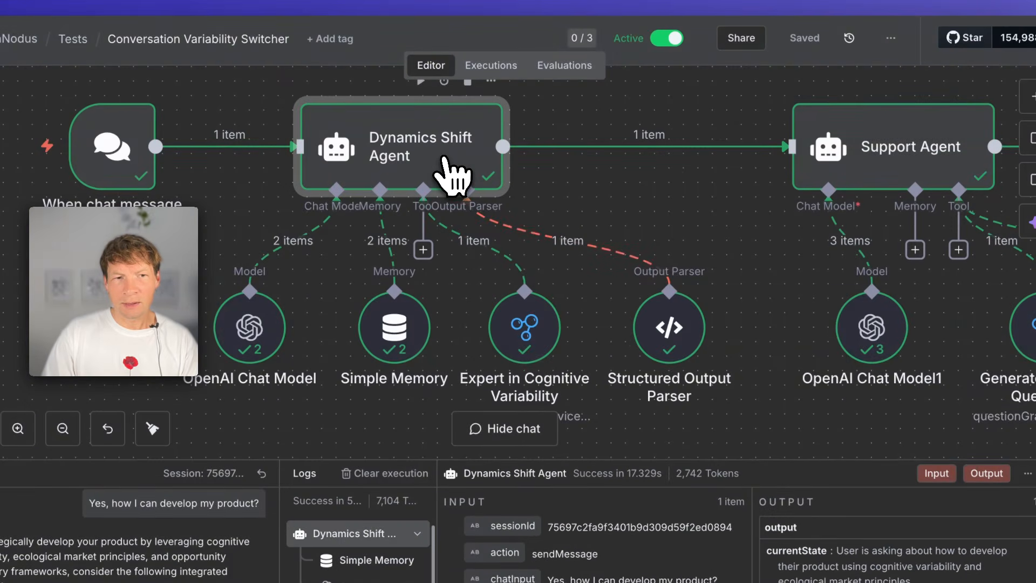
pyautogui.doubleClick(443, 172)
pyautogui.click(378, 283)
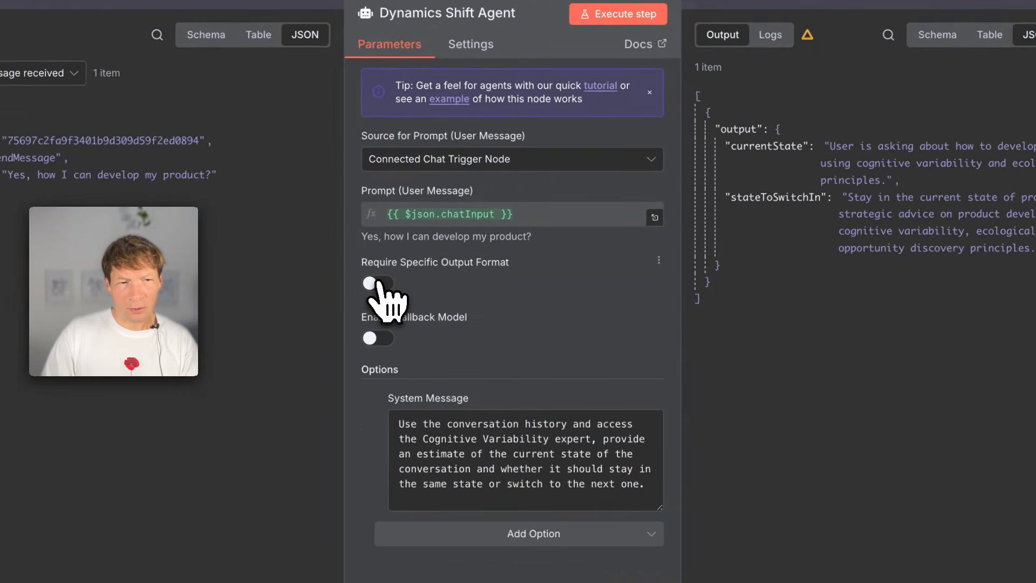
pyautogui.click(377, 283)
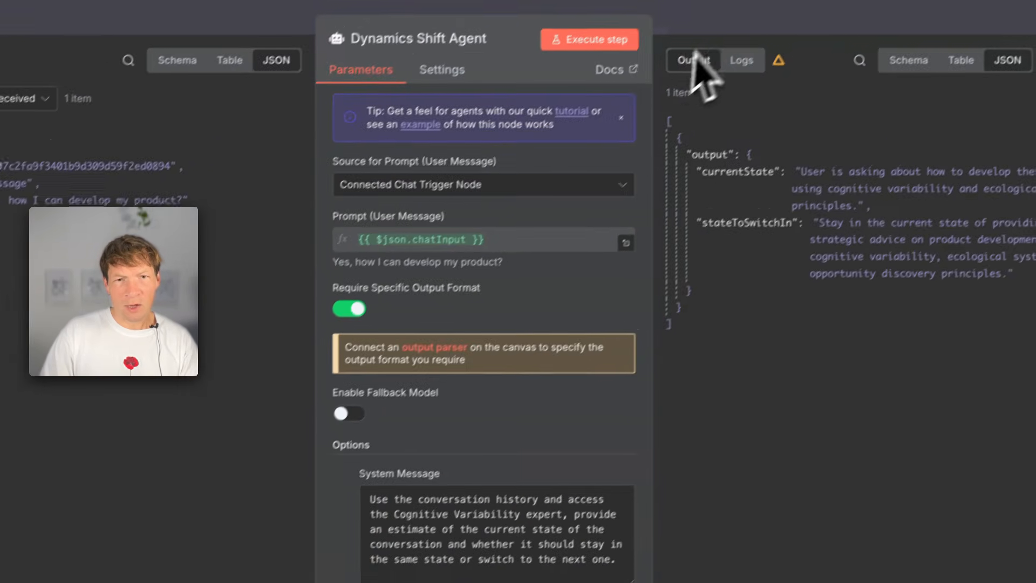
pyautogui.click(747, 4)
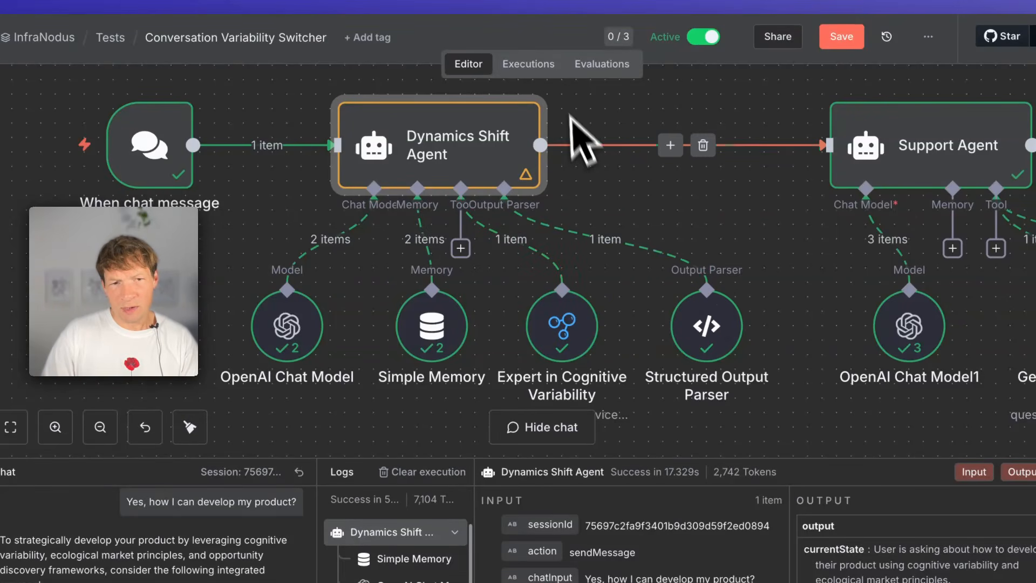
# - Examine the currentState and stateToSwitchIn properties in the Structured Output Parser's JSON schema and compare them with its output
pyautogui.doubleClick(705, 337)
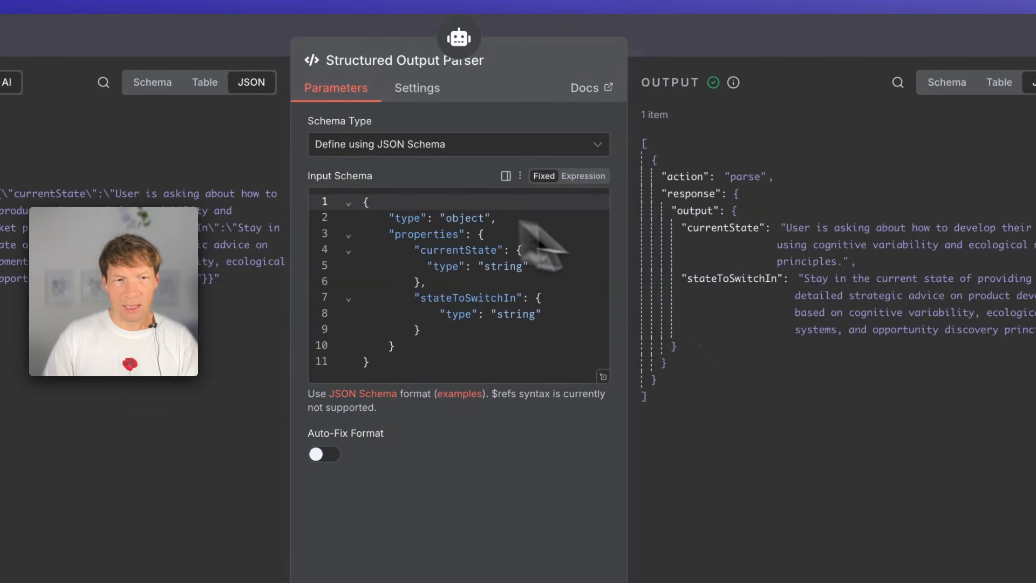
pyautogui.click(446, 256)
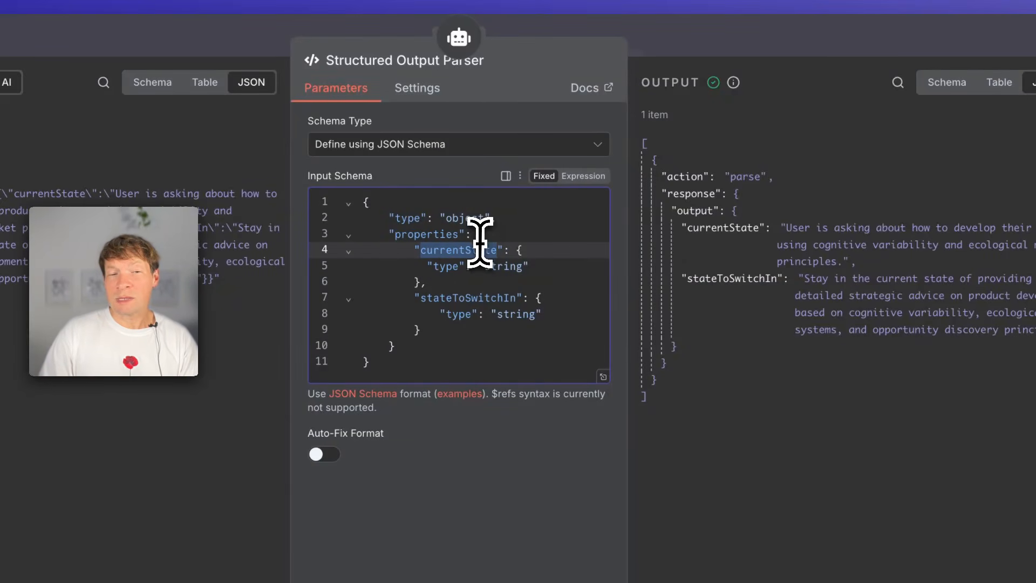
pyautogui.click(453, 299)
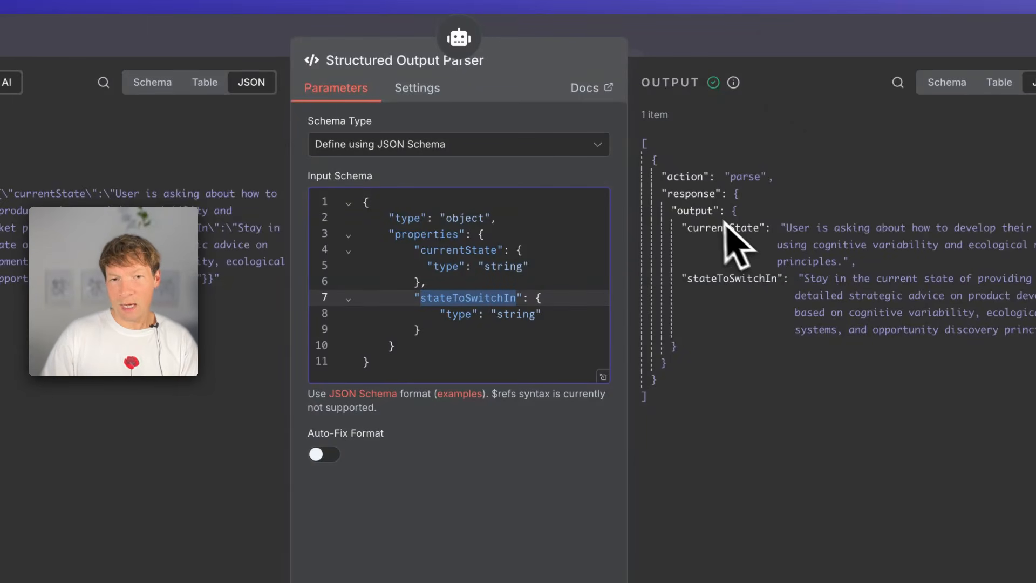
pyautogui.moveTo(677, 193); pyautogui.dragTo(745, 360)
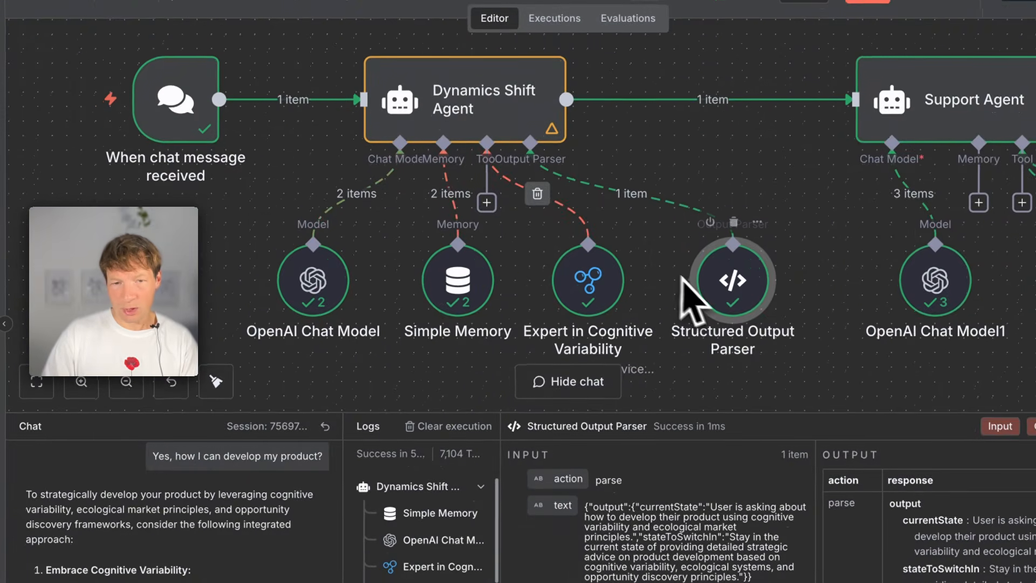
# - Read the currentState and stateToSwitchIn texts in the Dynamics Shift Agent's output
pyautogui.doubleClick(417, 111)
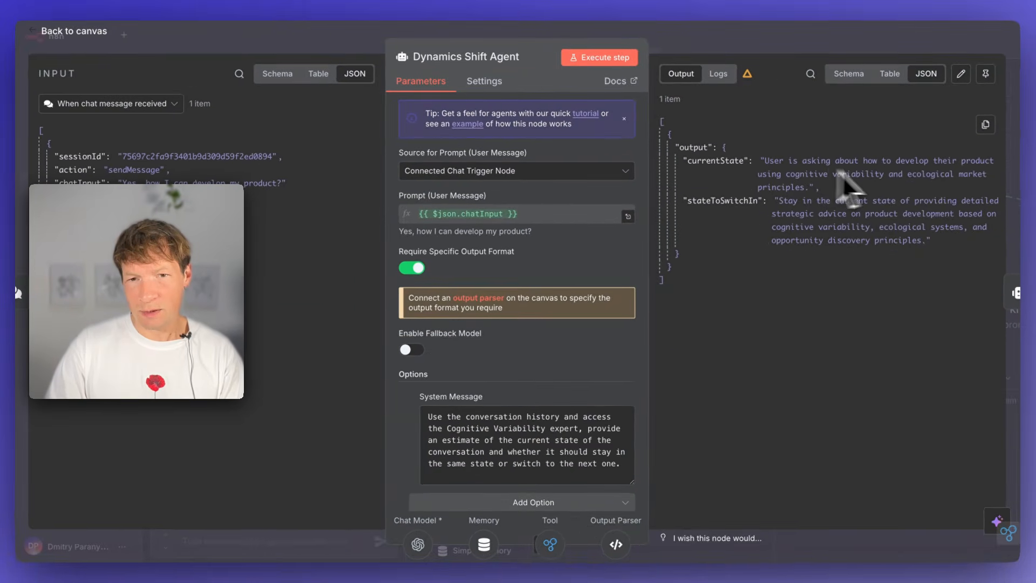
pyautogui.moveTo(815, 187); pyautogui.dragTo(769, 161)
pyautogui.click(841, 186)
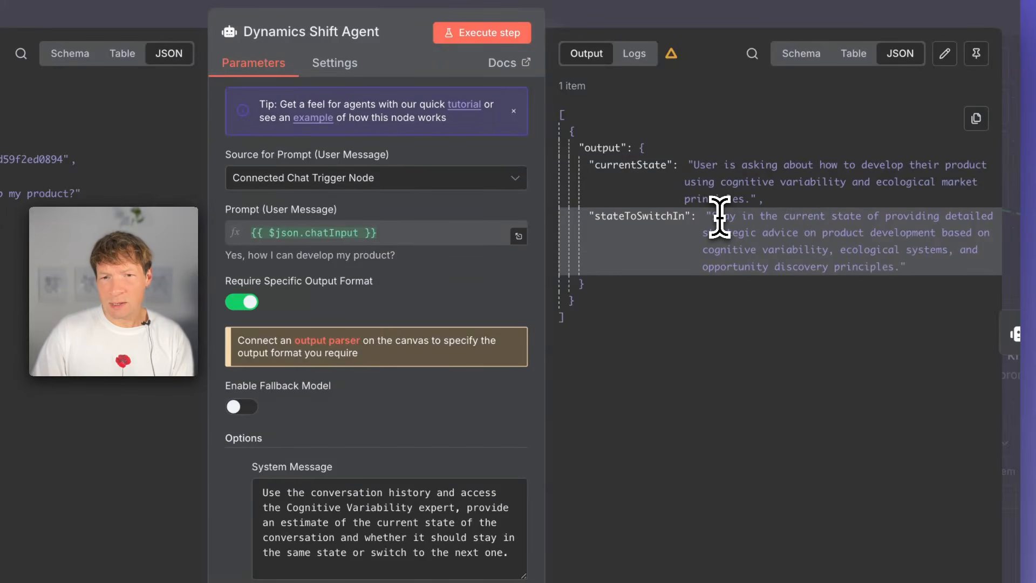
pyautogui.moveTo(719, 216); pyautogui.dragTo(925, 282)
pyautogui.click(917, 294)
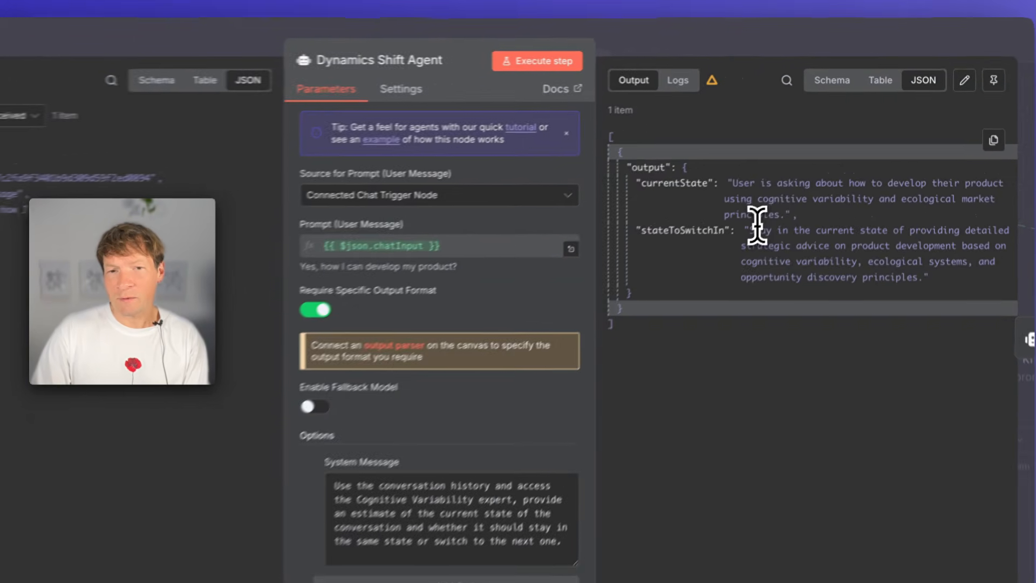
pyautogui.moveTo(784, 201); pyautogui.dragTo(914, 214)
pyautogui.click(918, 232)
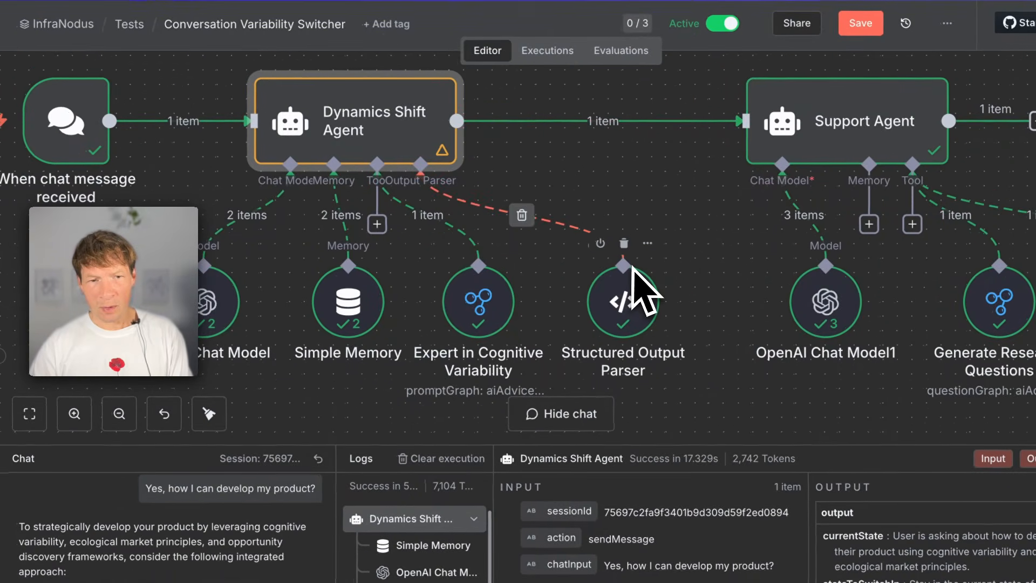
# - Inspect the Support Agent's settings in the Conversation Variability Switcher workflow
pyautogui.hscroll(2, 666, 311)
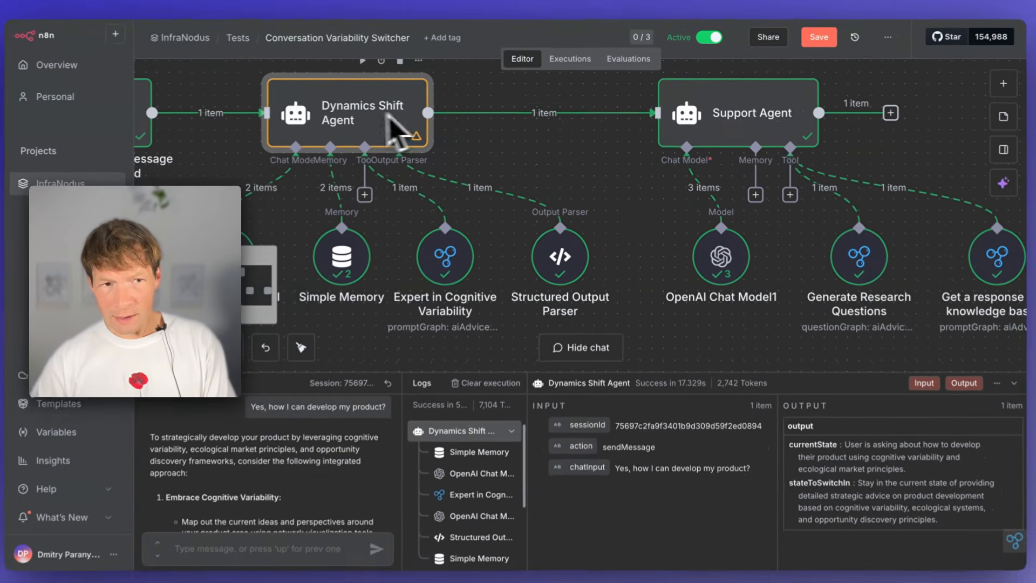
pyautogui.hscroll(2, 642, 162)
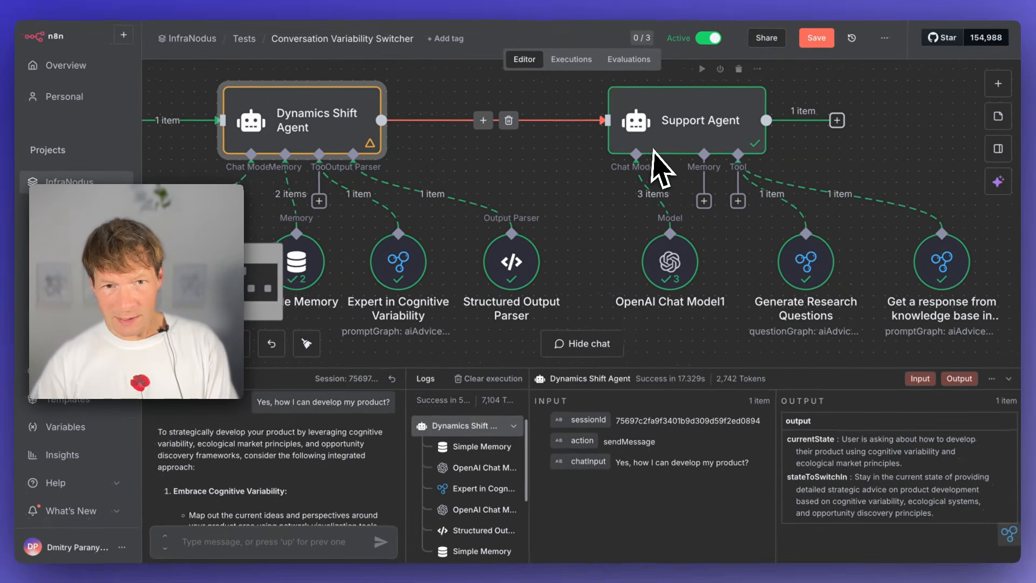
pyautogui.doubleClick(677, 138)
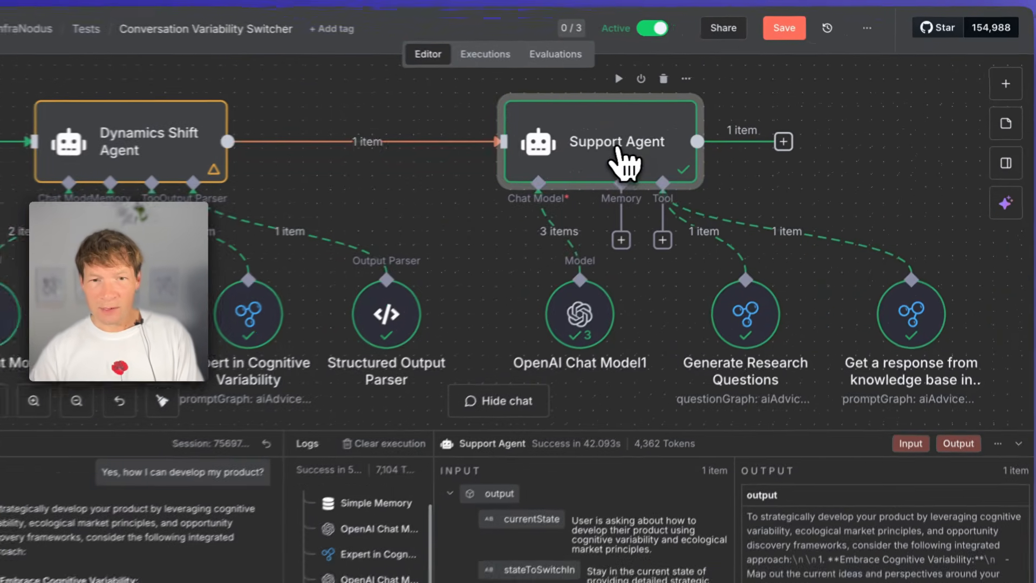
pyautogui.click(774, 37)
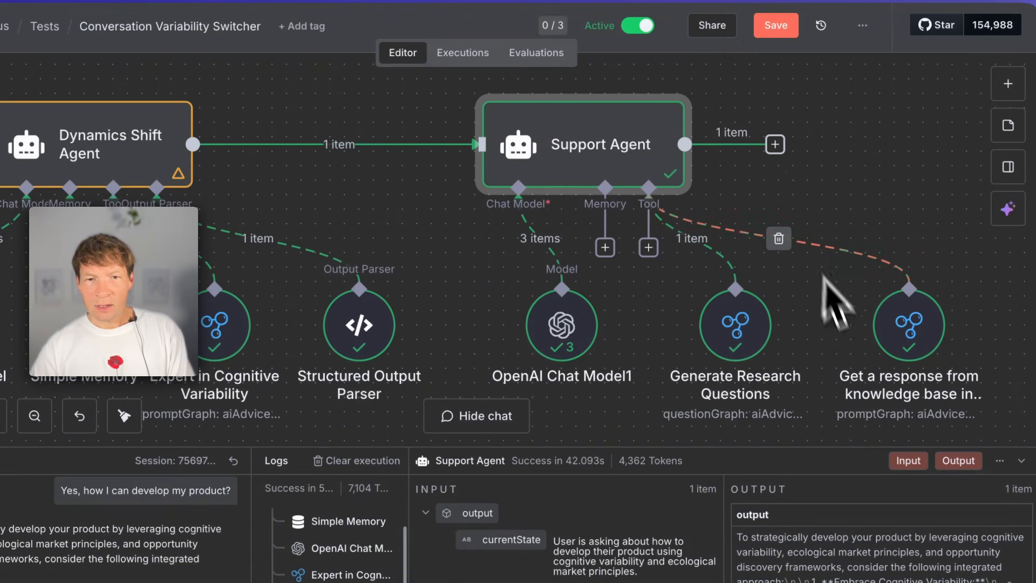
# - Inspect the settings of the Support Agent's knowledge base response tool
pyautogui.scroll(-1, 777, 348)
pyautogui.hscroll(2, 777, 348)
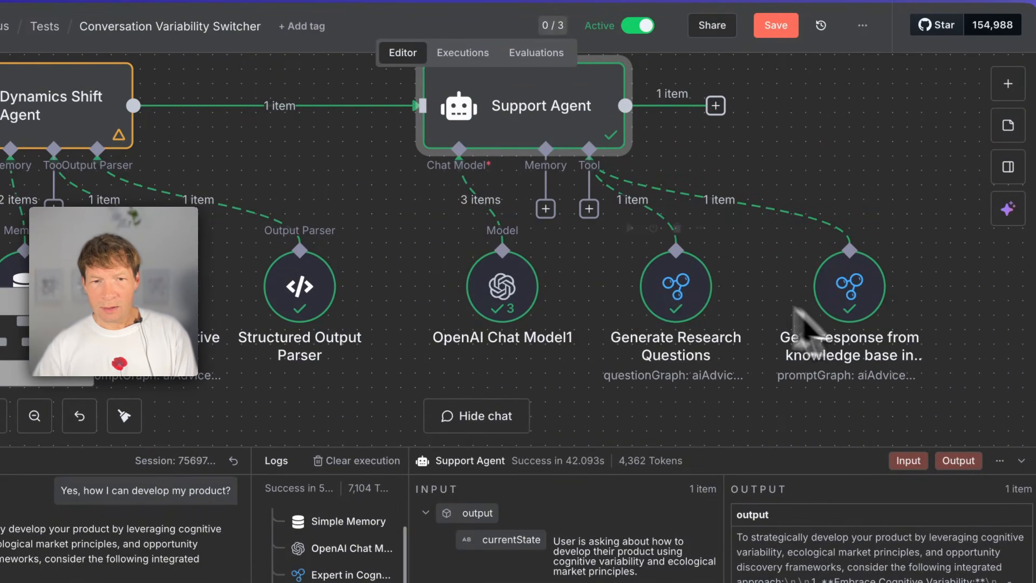
pyautogui.doubleClick(860, 309)
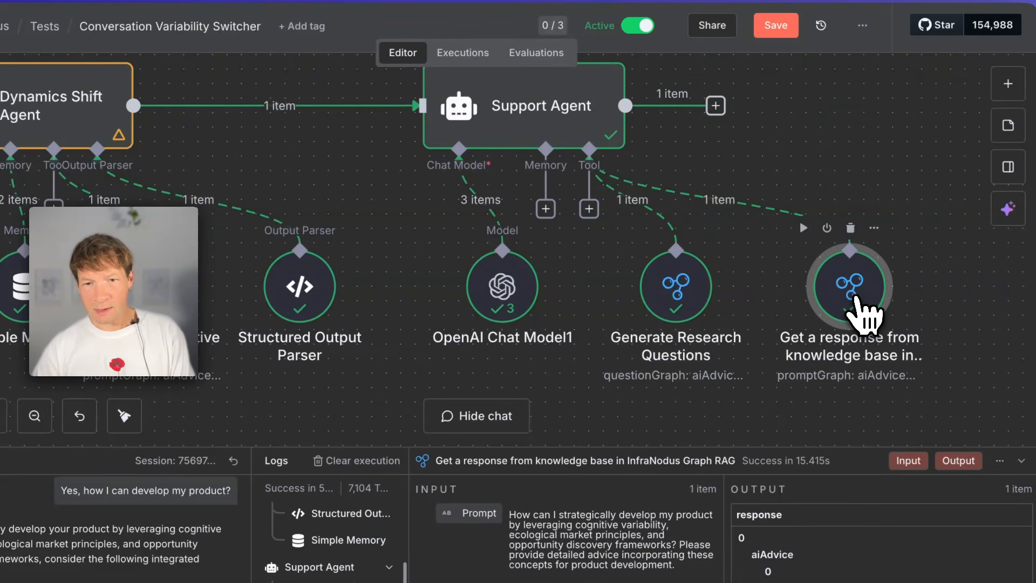
pyautogui.click(686, 42)
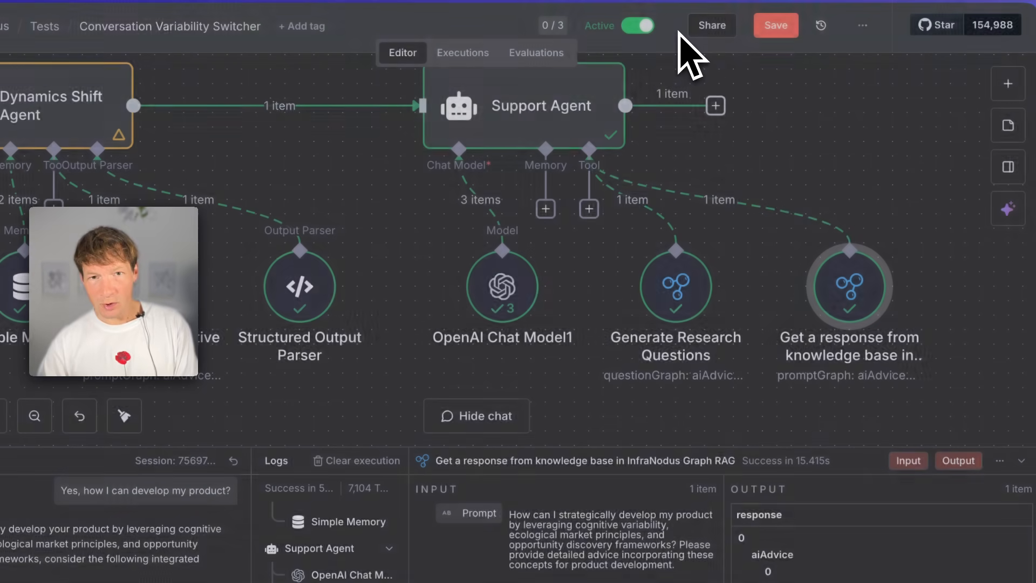
# - Review the Generate Research Questions tool's parameters and the Support Agent's prompt that uses it
pyautogui.doubleClick(678, 303)
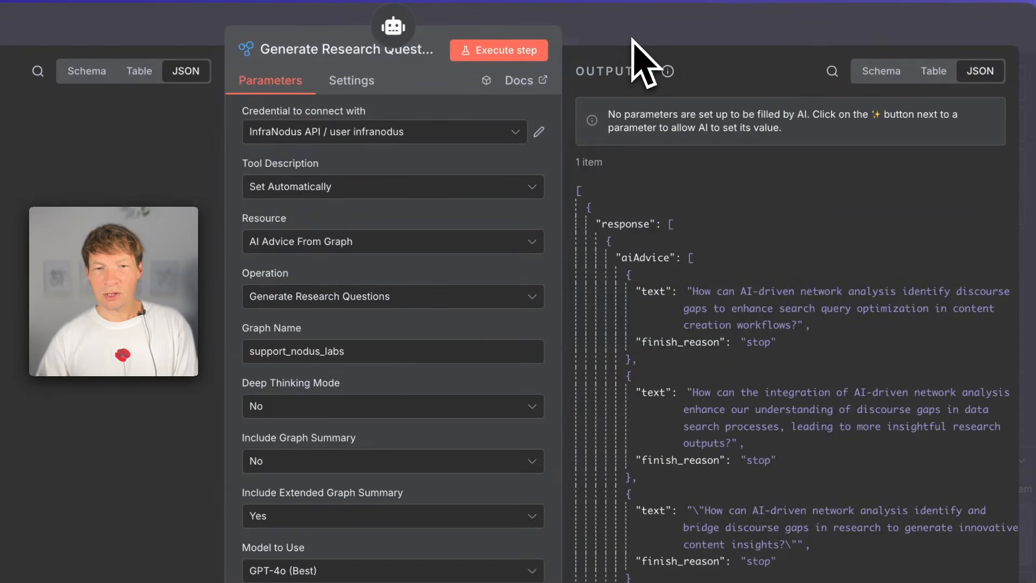
pyautogui.click(631, 41)
pyautogui.doubleClick(528, 132)
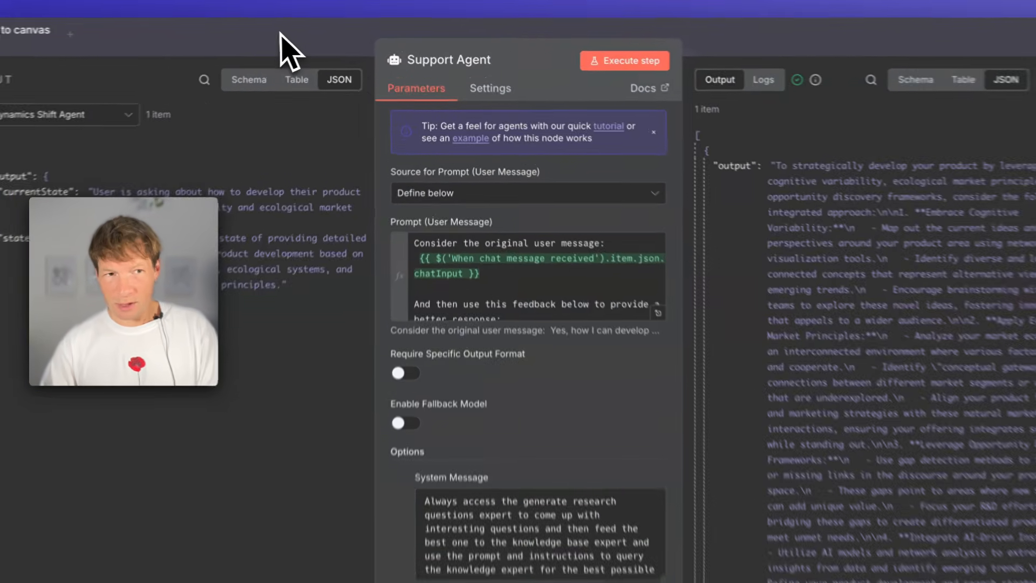
pyautogui.click(303, 33)
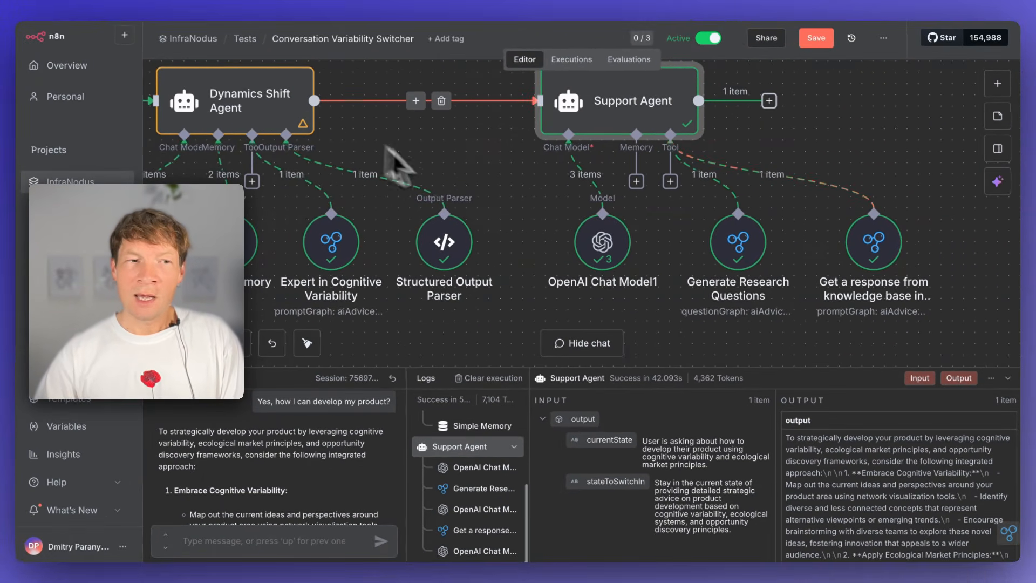
pyautogui.hscroll(-1, 432, 170)
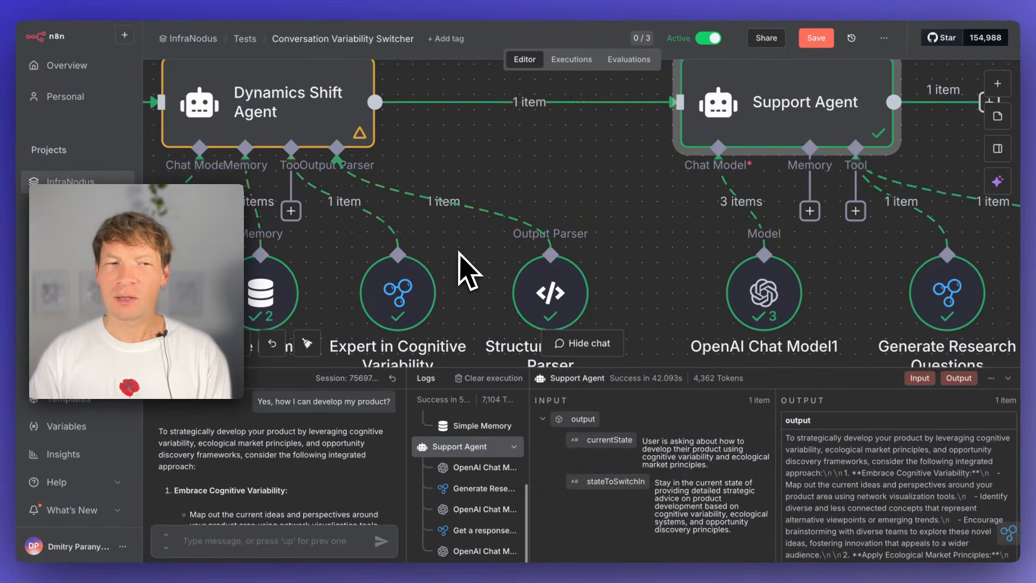
pyautogui.hscroll(-2, 460, 252)
pyautogui.scroll(1, 460, 252)
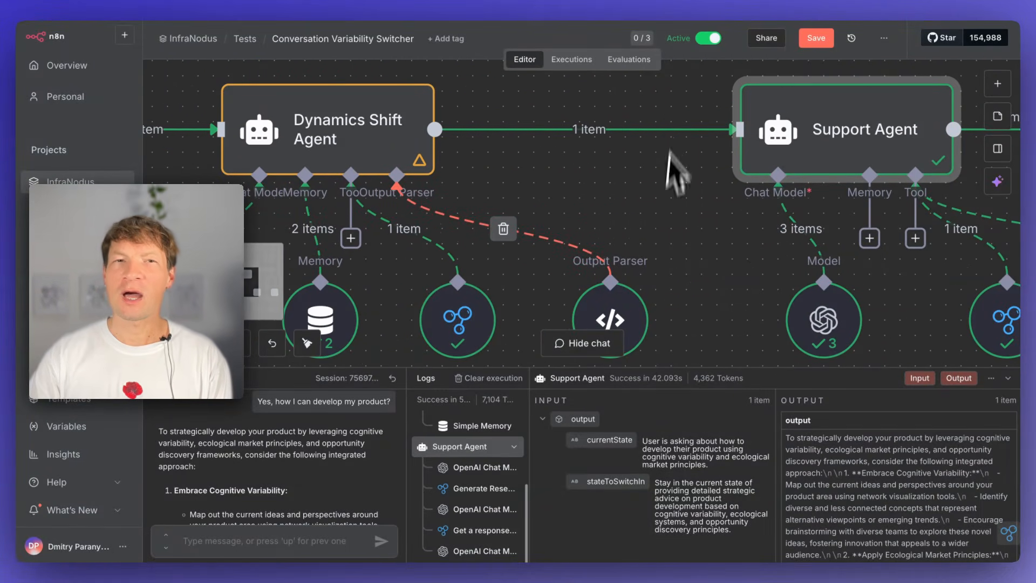
pyautogui.hscroll(5, 648, 241)
pyautogui.scroll(-1, 647, 240)
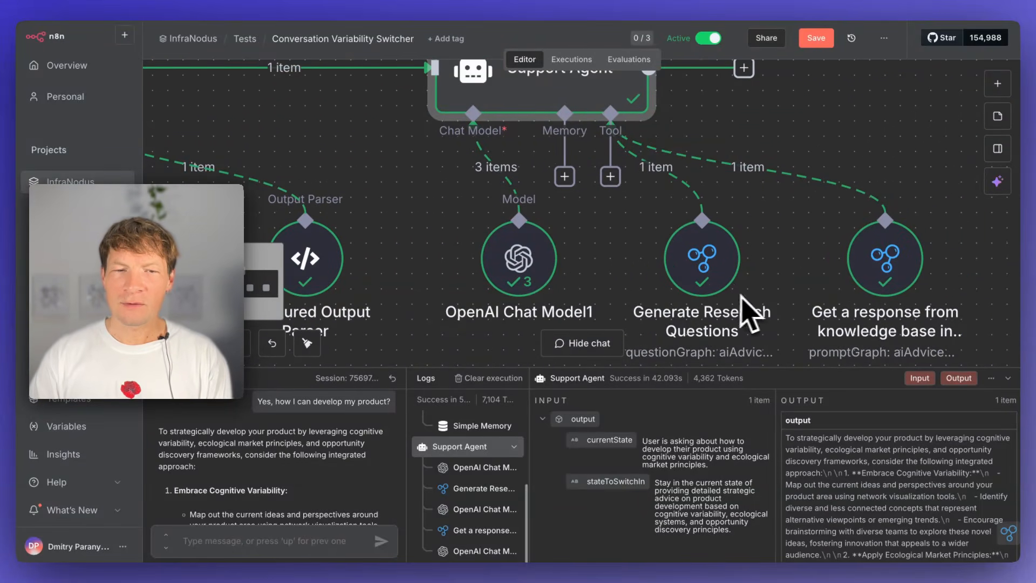
# - Try attaching an InfraNodus Graph RAG Tool with the Generate Research Questions operation to the Support Agent, and remove it again
pyautogui.scroll(-2, 750, 315)
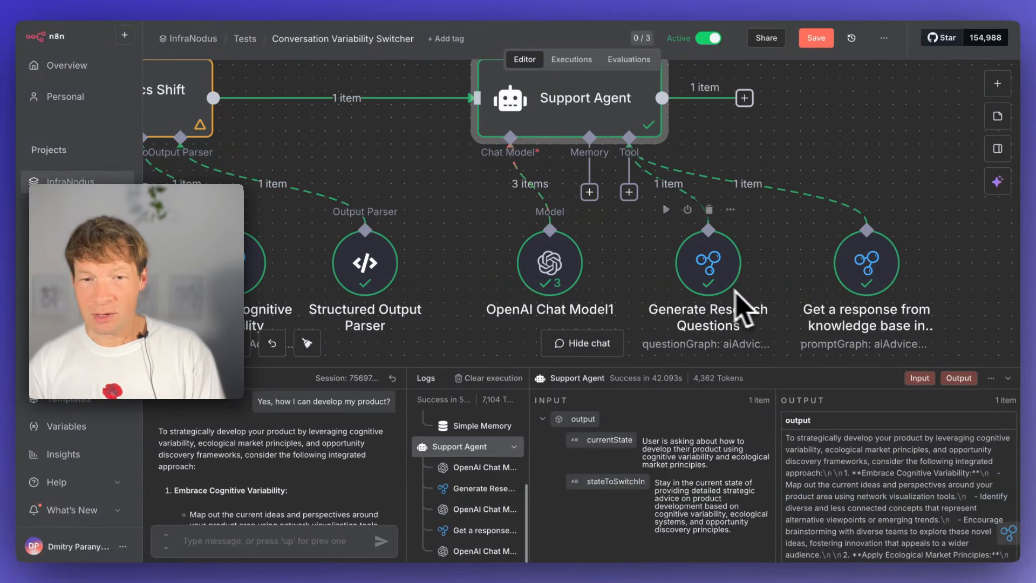
pyautogui.click(629, 191)
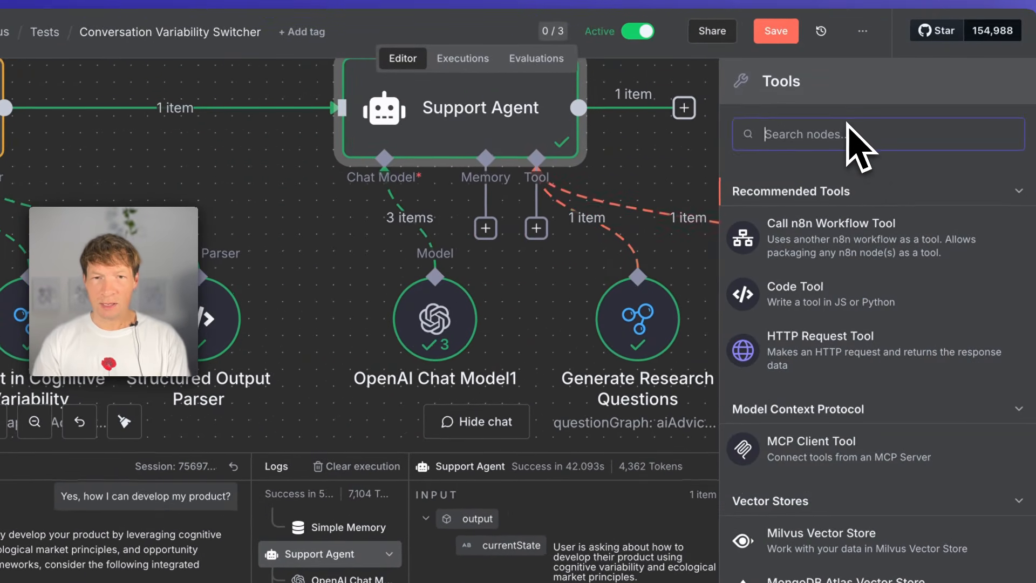
pyautogui.write('infranodus')
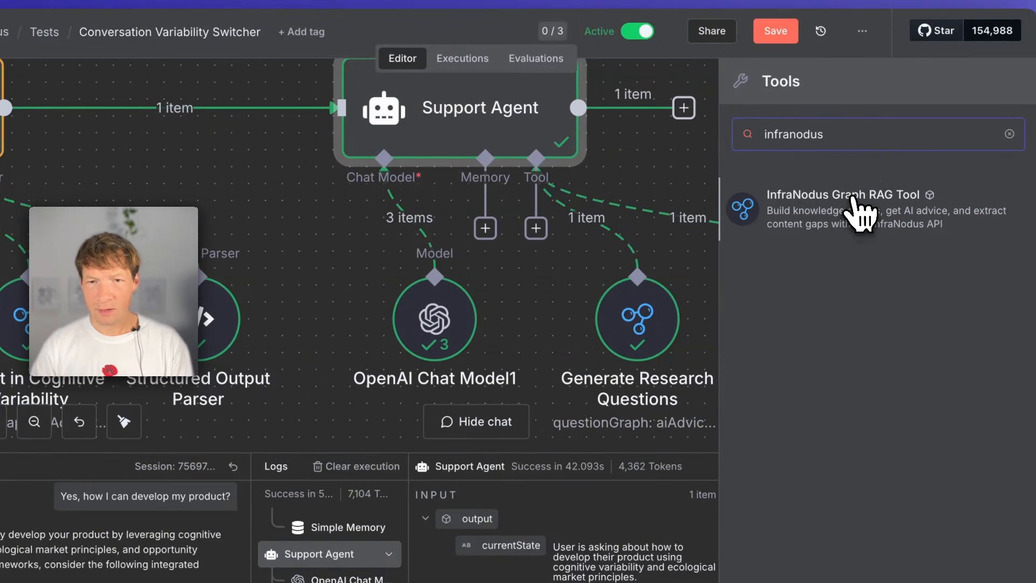
pyautogui.click(862, 212)
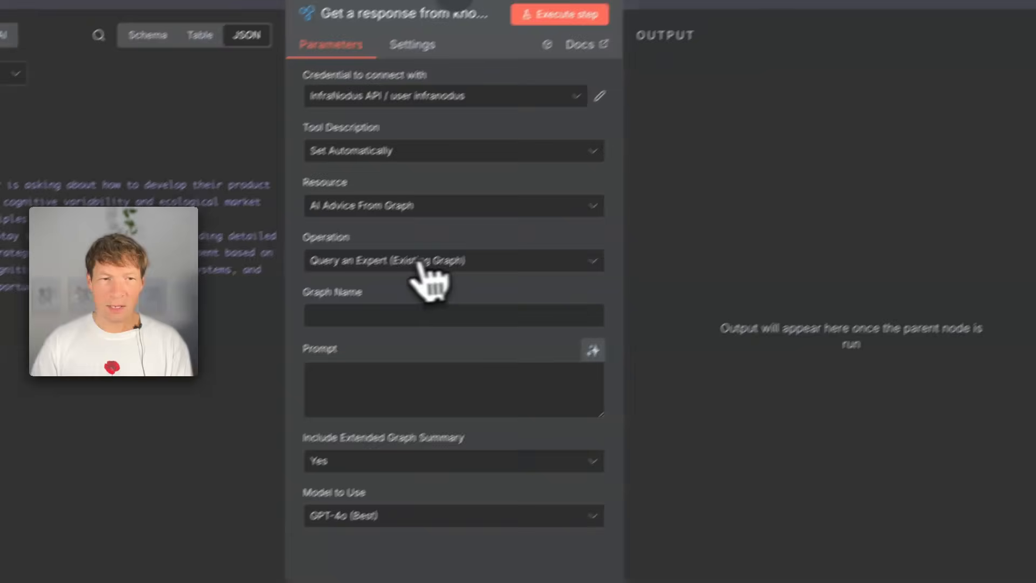
pyautogui.click(419, 262)
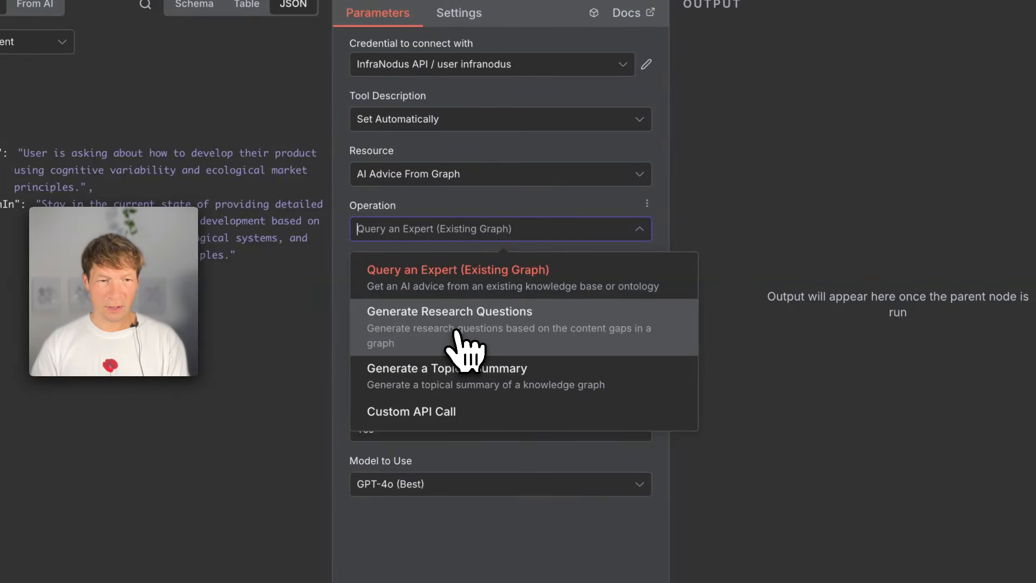
pyautogui.click(455, 331)
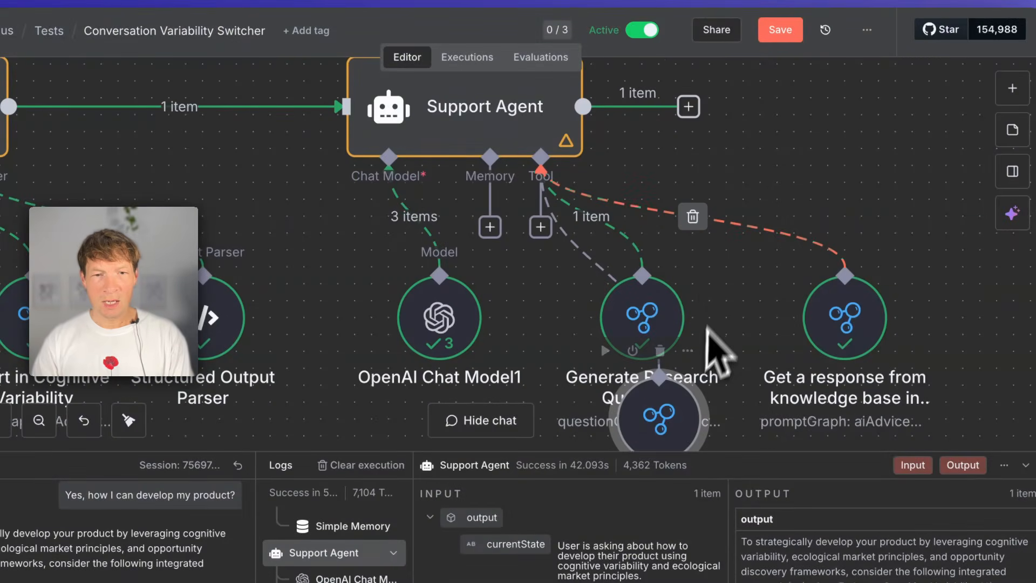
pyautogui.scroll(-1, 679, 381)
pyautogui.click(668, 315)
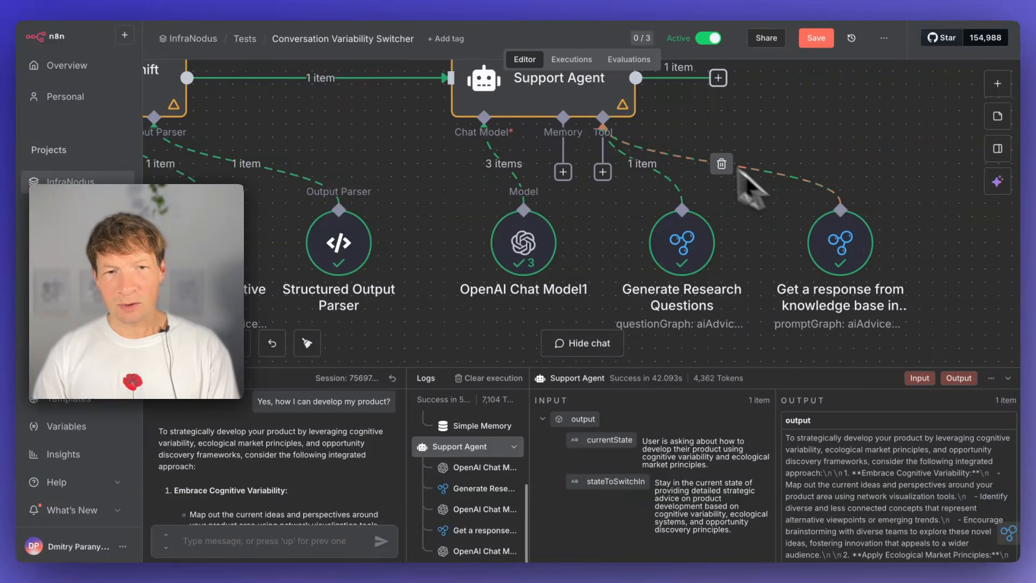
# - Read the Support Agent's user prompt with its chatInput, currentState and stateToSwitchIn expressions, and its system message
pyautogui.scroll(2, 682, 157)
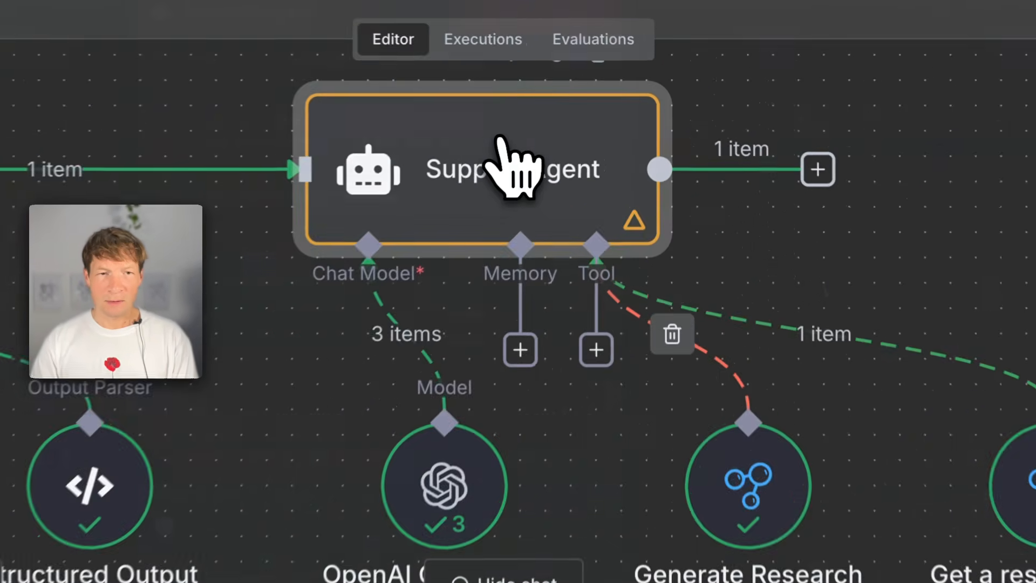
pyautogui.doubleClick(586, 127)
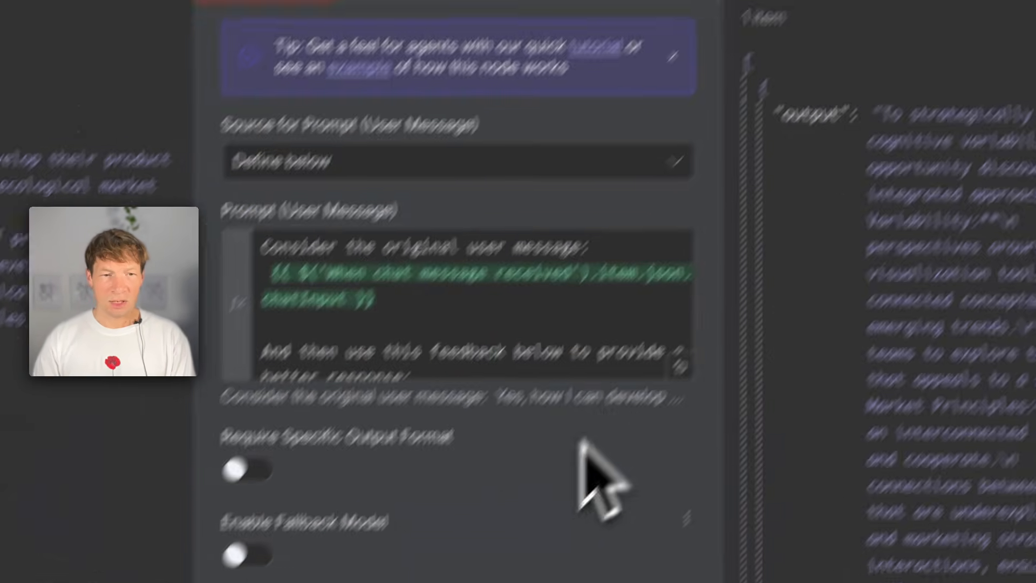
pyautogui.scroll(-1, 431, 331)
pyautogui.scroll(1, 429, 328)
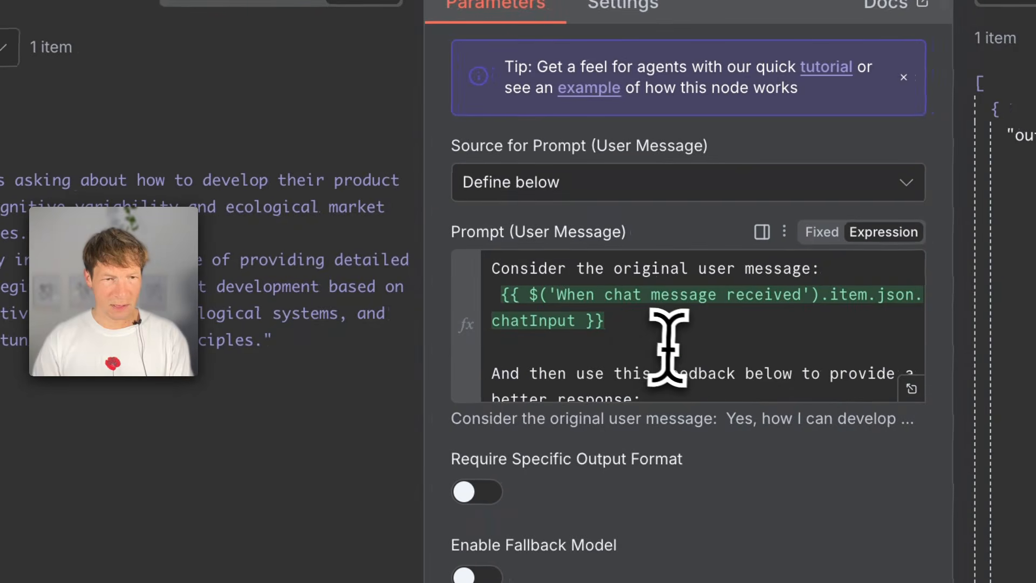
pyautogui.click(660, 343)
pyautogui.scroll(-2, 625, 323)
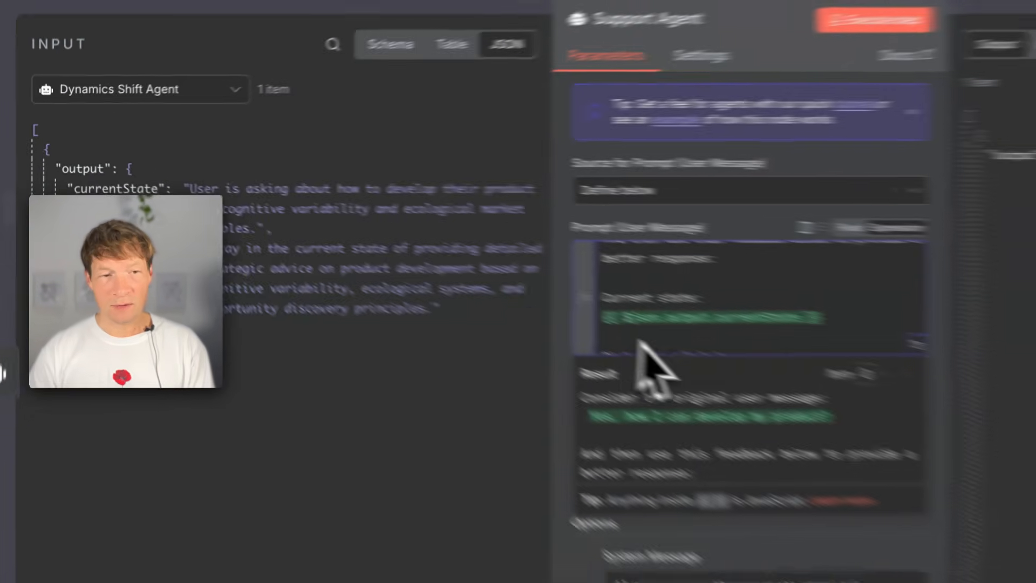
pyautogui.scroll(-2, 917, 383)
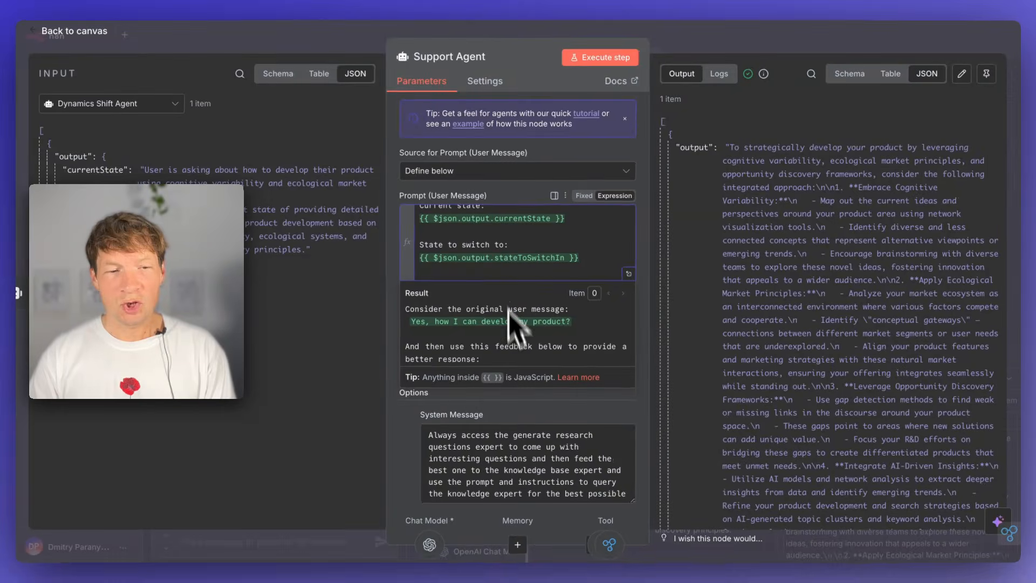
pyautogui.scroll(-4, 509, 324)
pyautogui.scroll(-1, 526, 474)
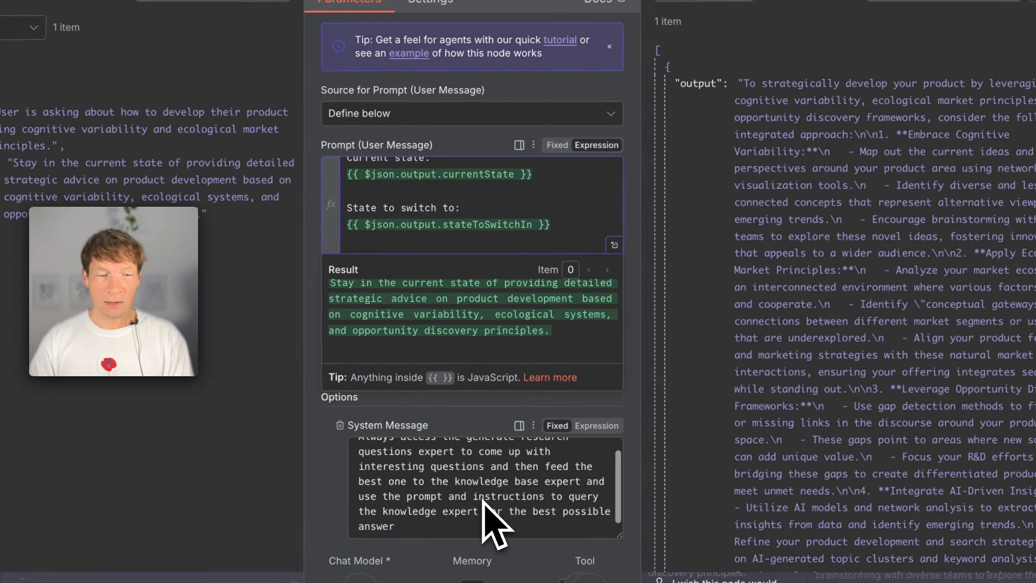
pyautogui.click(648, 59)
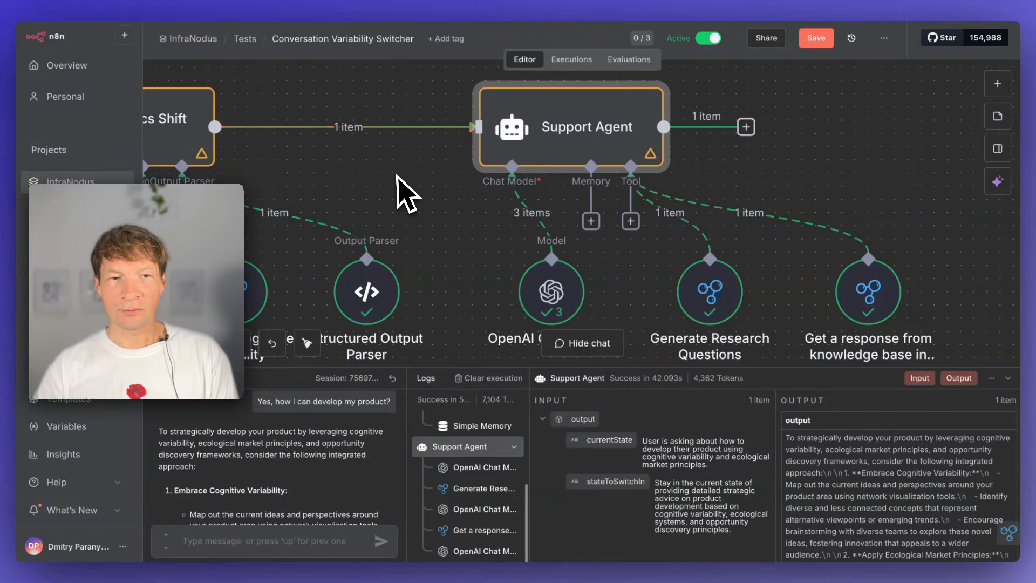
# - Save the workflow while returning to the Tests folder, and open the YouTube Content Creator workflow
pyautogui.click(245, 40)
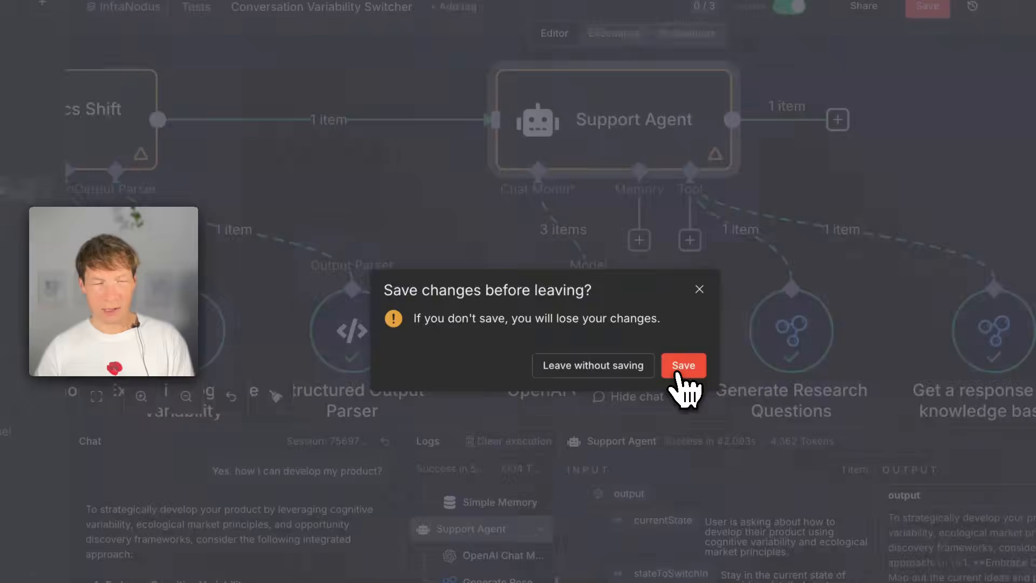
pyautogui.click(678, 372)
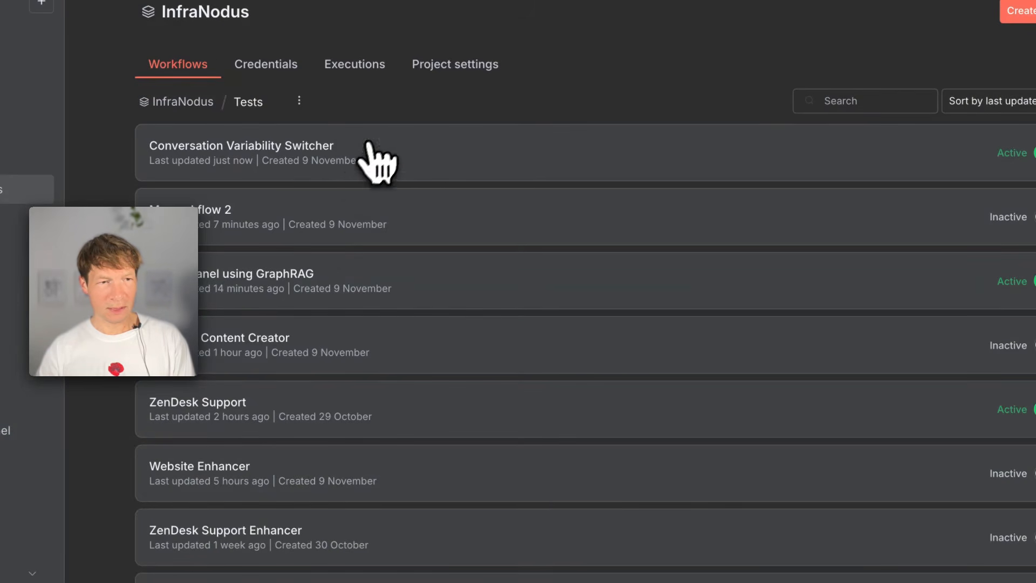
pyautogui.click(325, 340)
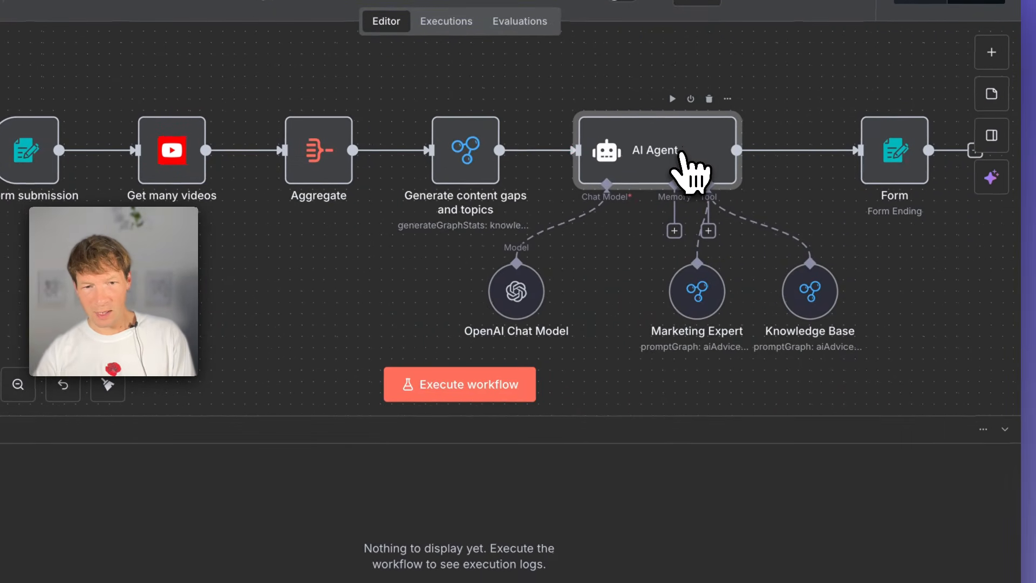
# - Look over the AI Agent's Marketing Expert and Knowledge Base tools within the workflow chain
pyautogui.click(702, 298)
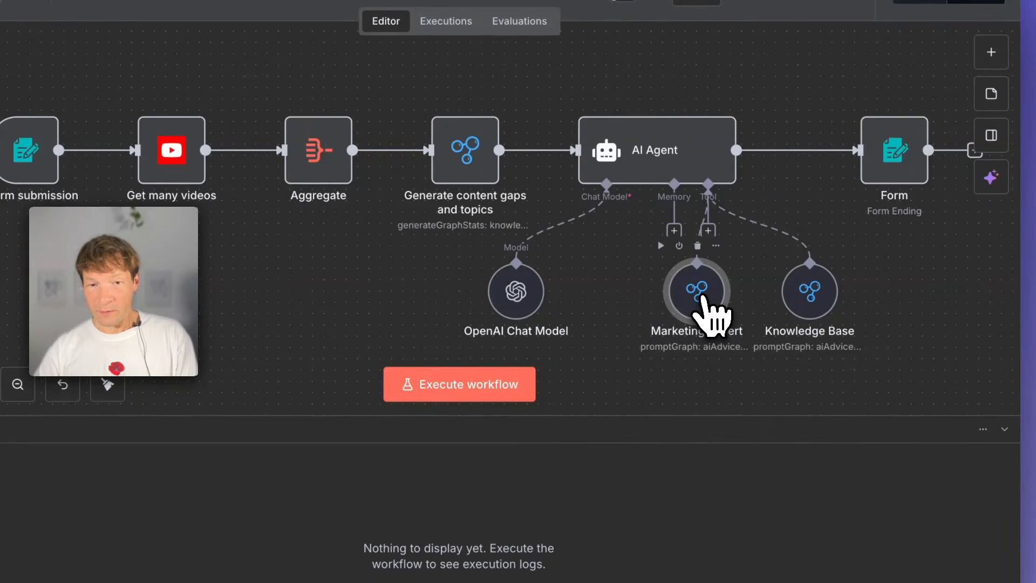
pyautogui.click(787, 314)
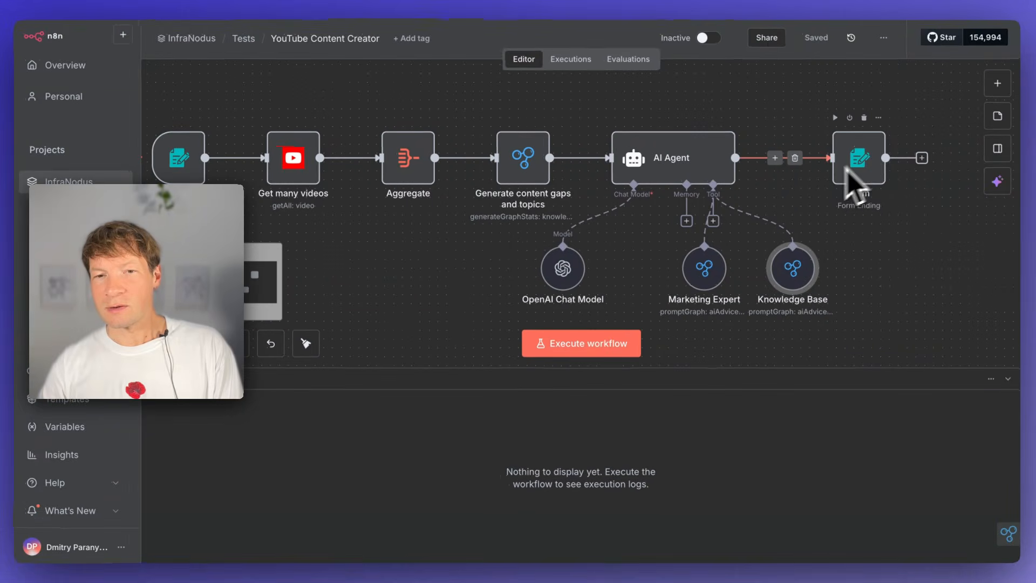
pyautogui.hscroll(-3, 620, 244)
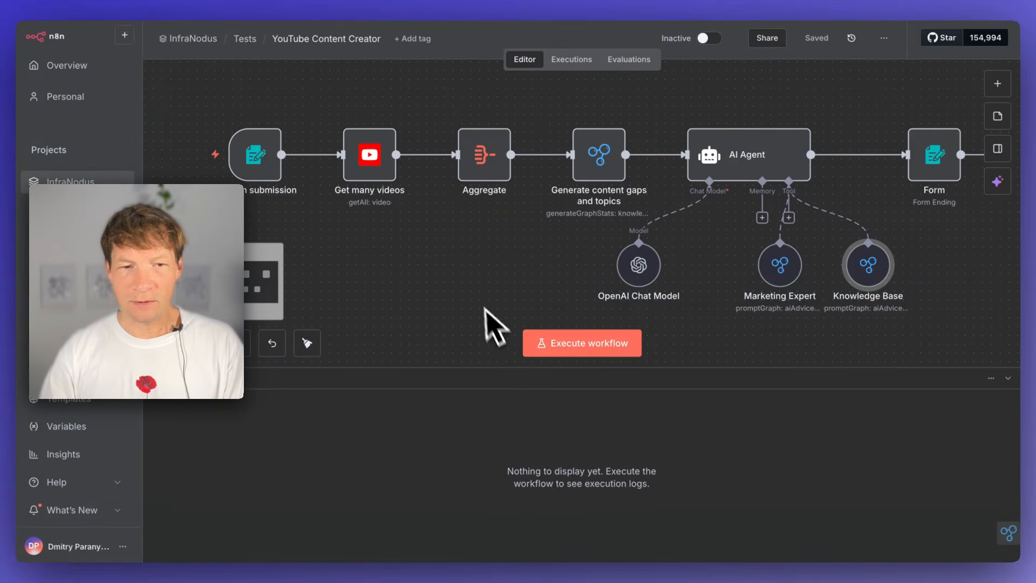
# - Execute the workflow, submit its form with the search query "n8n workflows", and move the form window clear of the nodes
pyautogui.click(588, 345)
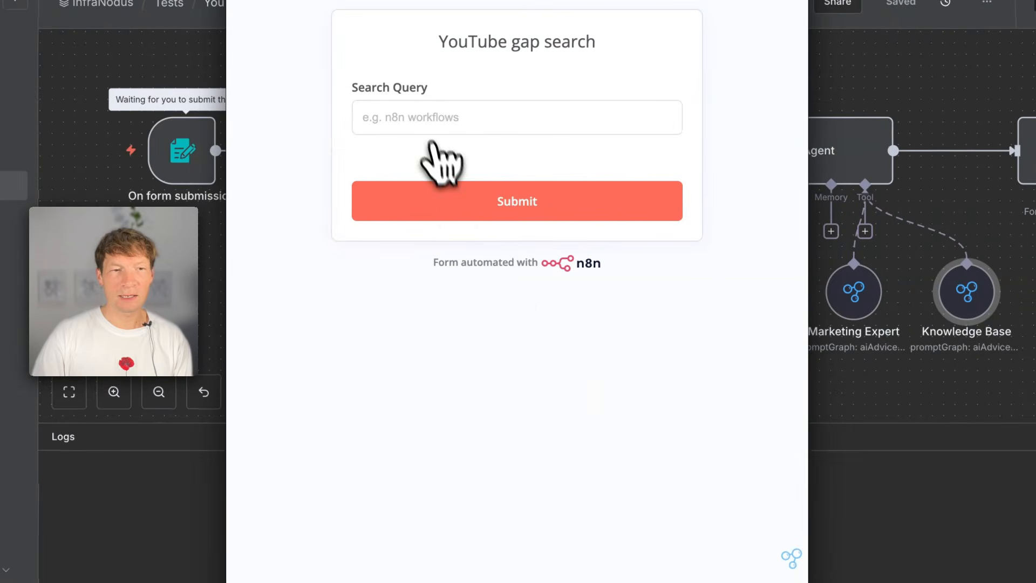
pyautogui.click(422, 123)
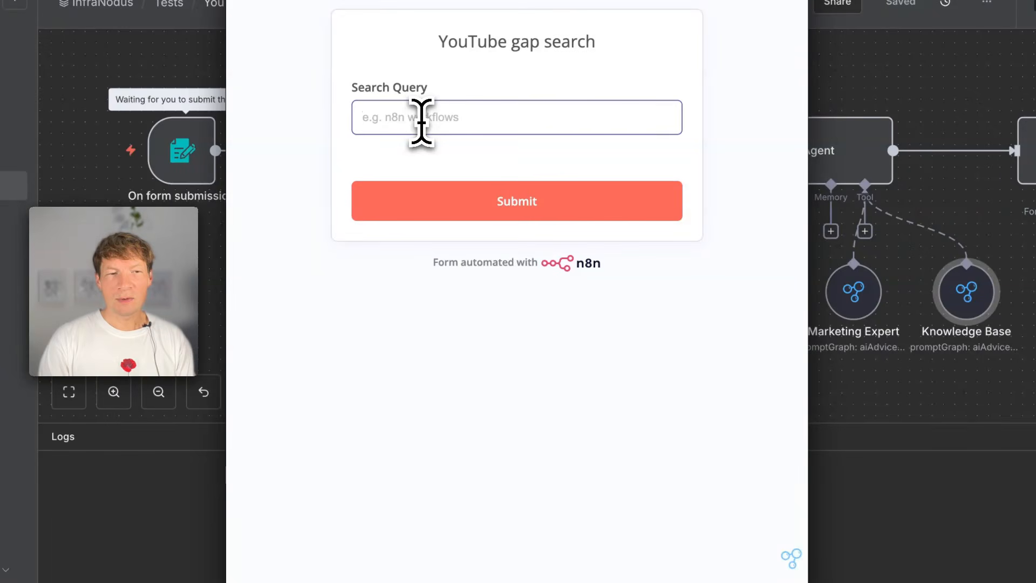
pyautogui.write('n8n workflows')
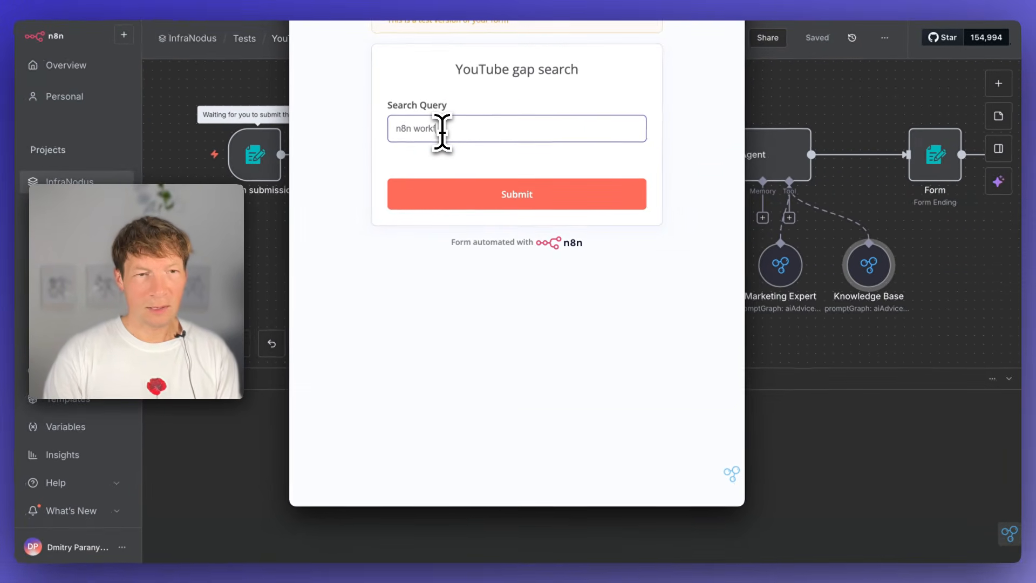
pyautogui.click(485, 195)
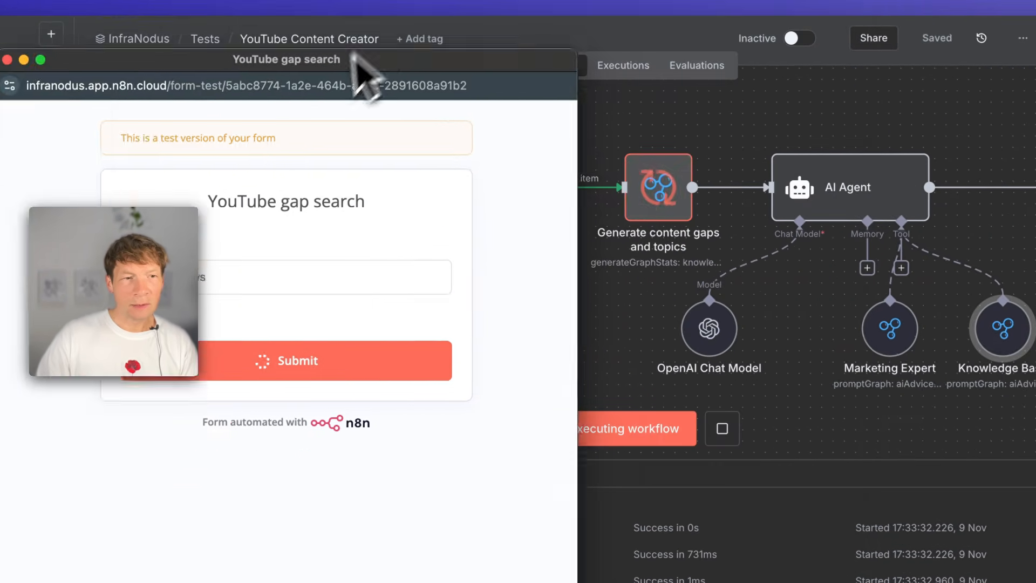
pyautogui.moveTo(356, 61); pyautogui.dragTo(244, 255)
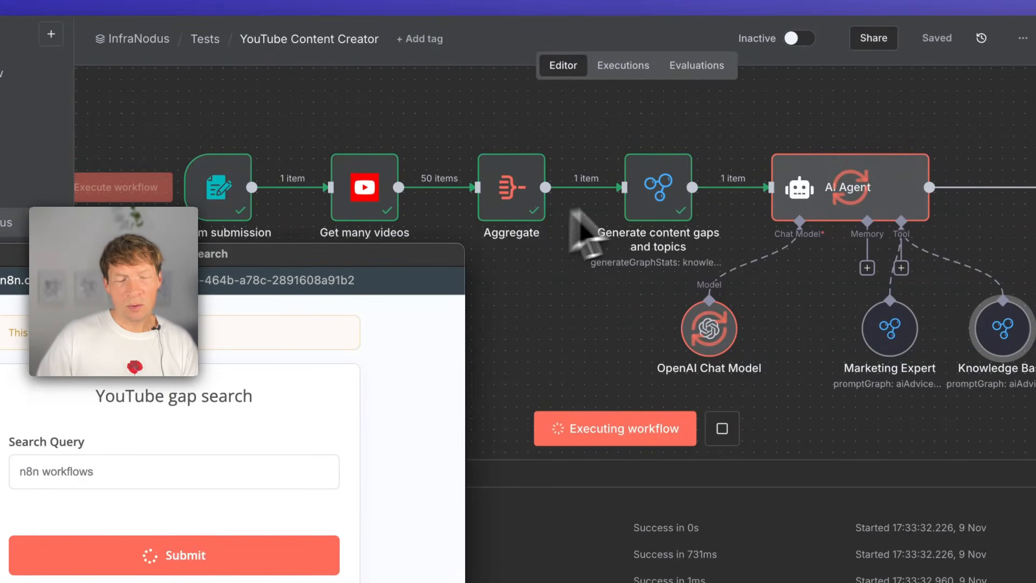
# - Examine the parameters and content gaps output of the Generate content gaps and topics node, and view the ecological marketing graph in InfraNodus
pyautogui.doubleClick(669, 195)
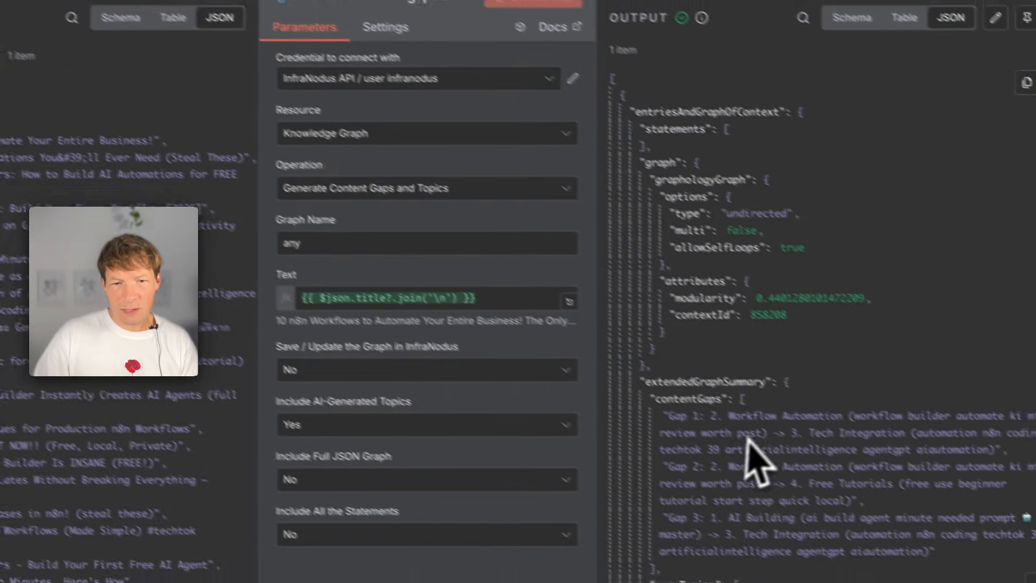
pyautogui.scroll(-3, 748, 438)
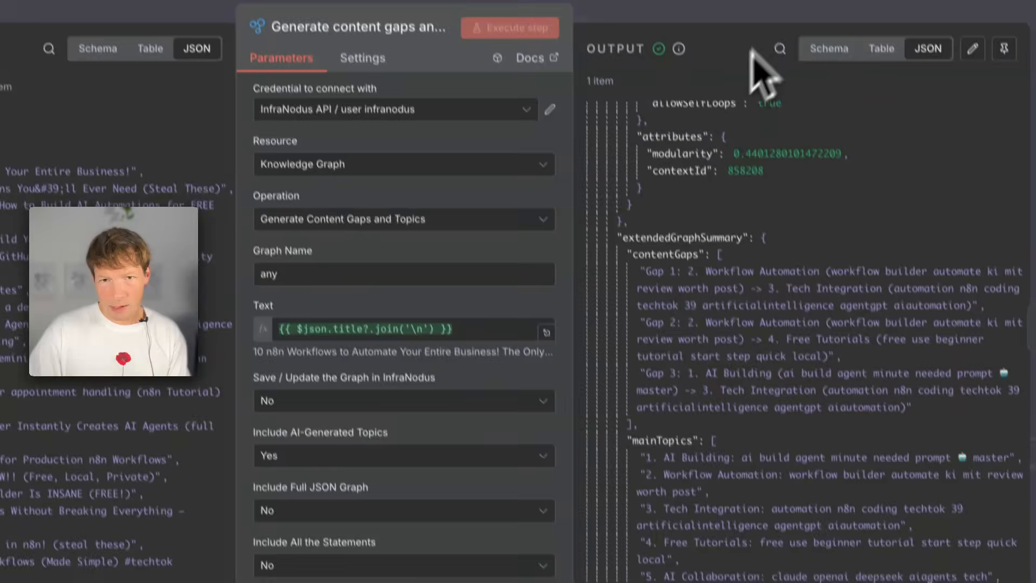
pyautogui.click(788, 39)
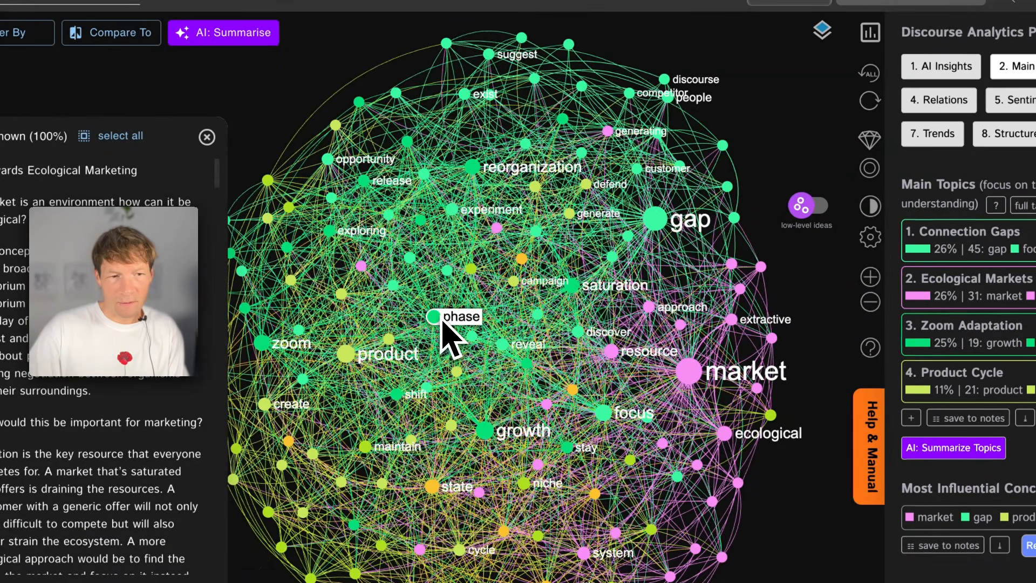
pyautogui.click(435, 317)
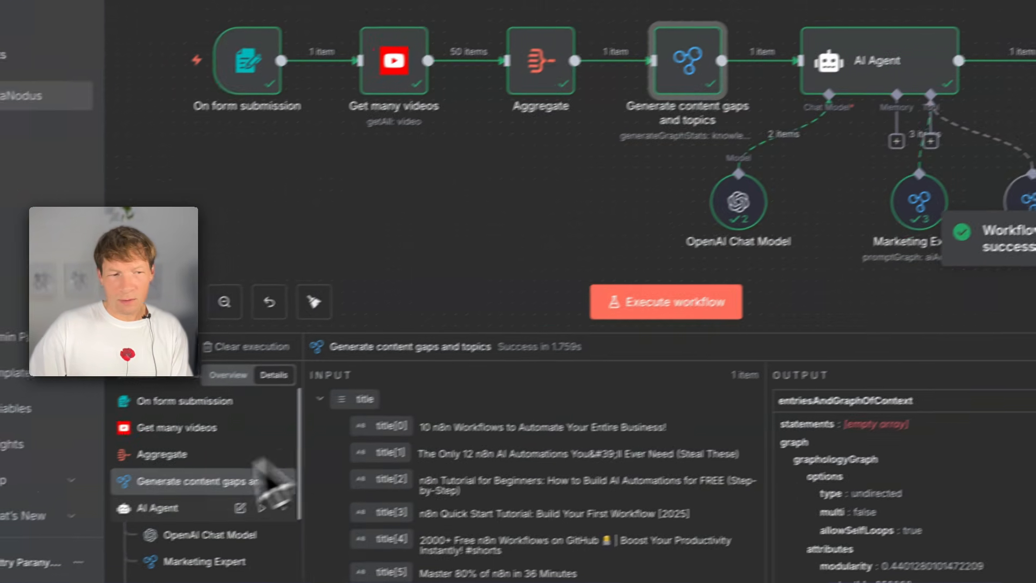
# - Inspect the settings of the AI Agent's Knowledge Base tool and return to the workflow canvas
pyautogui.scroll(-3, 50, 573)
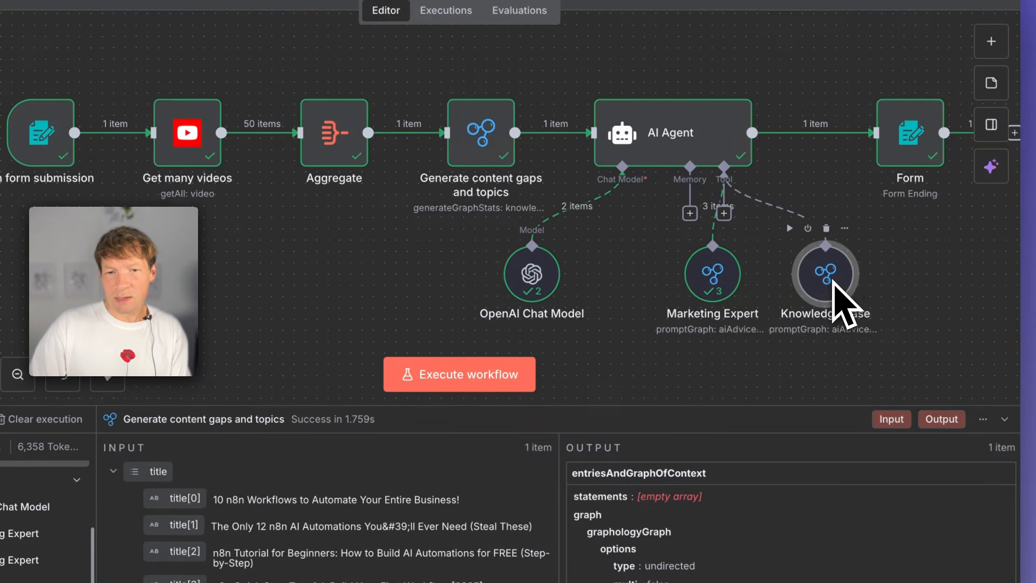
pyautogui.doubleClick(839, 295)
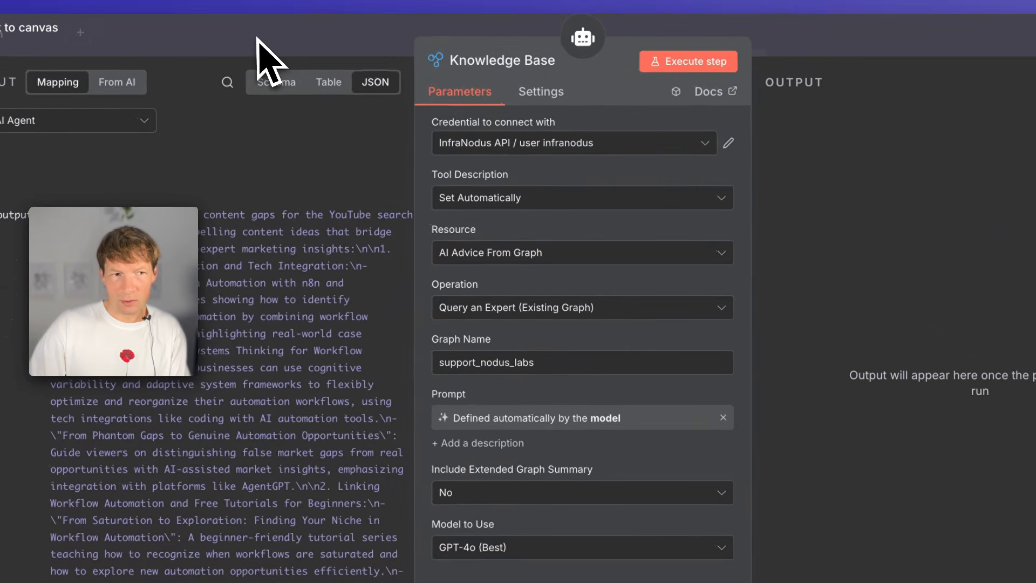
pyautogui.click(257, 40)
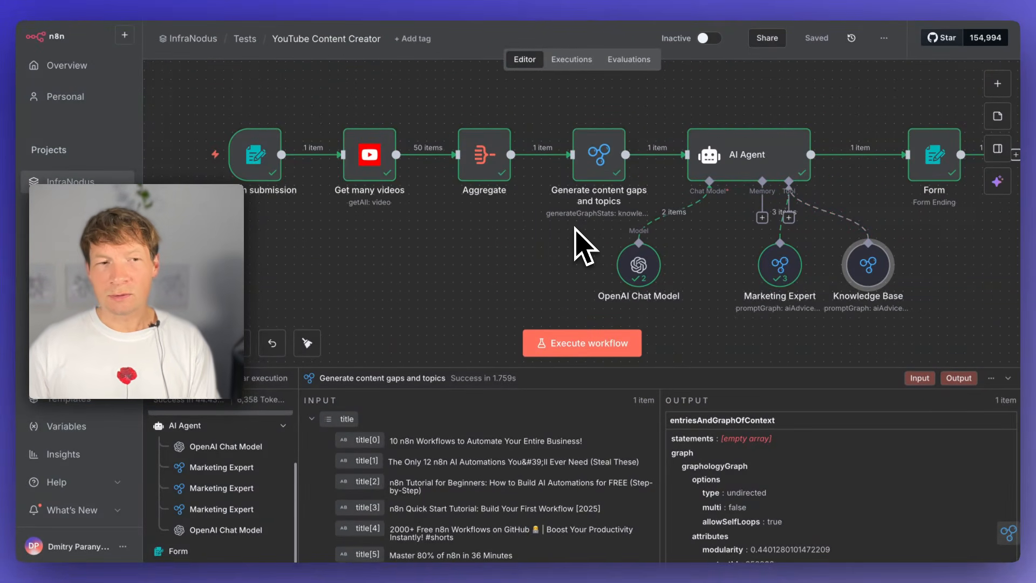
# - Look over the executed node chain and read the content ideas in the Form node's execution log output
pyautogui.scroll(5, 607, 184)
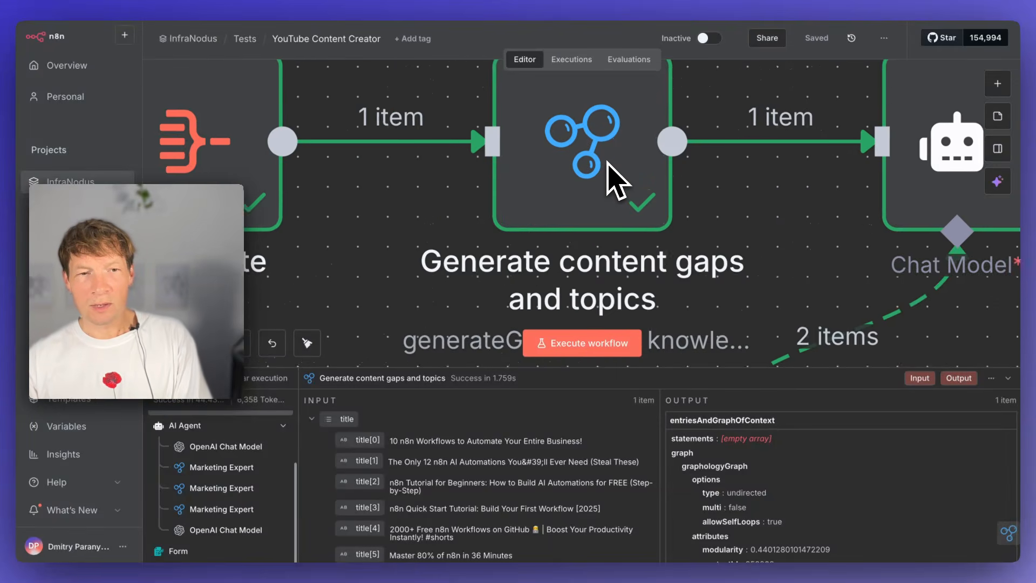
pyautogui.scroll(-4, 599, 175)
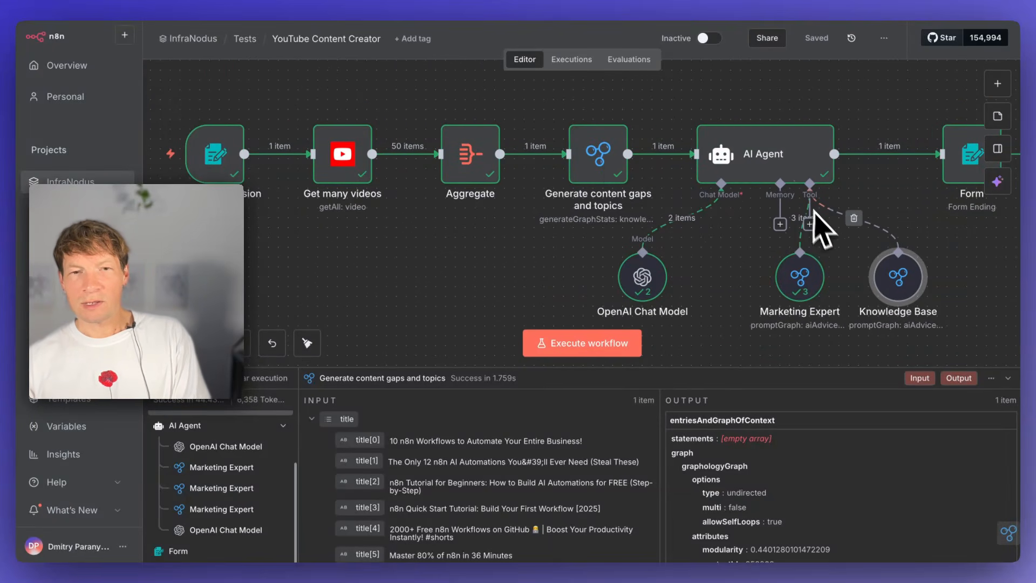
pyautogui.hscroll(3, 823, 226)
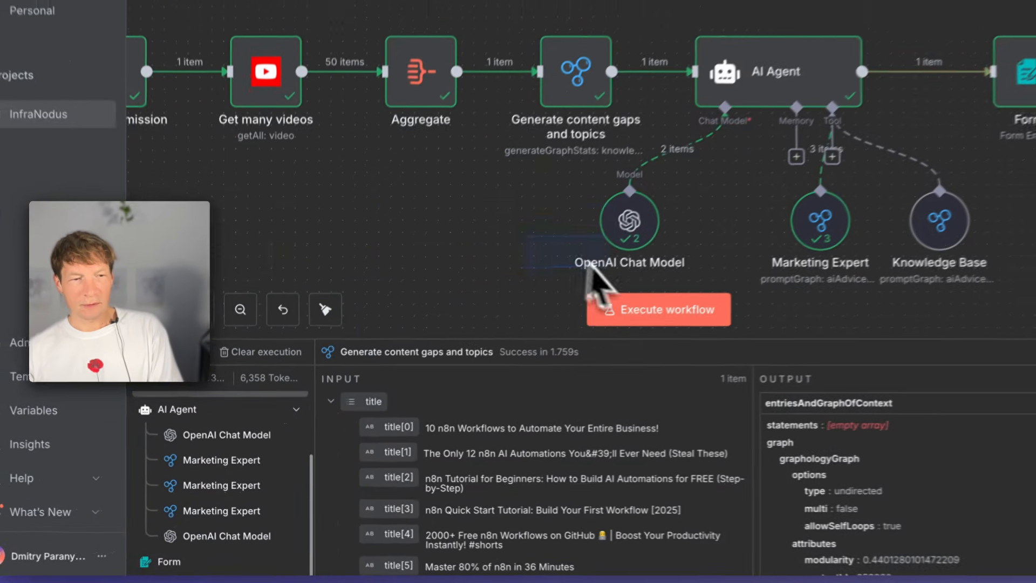
pyautogui.click(184, 561)
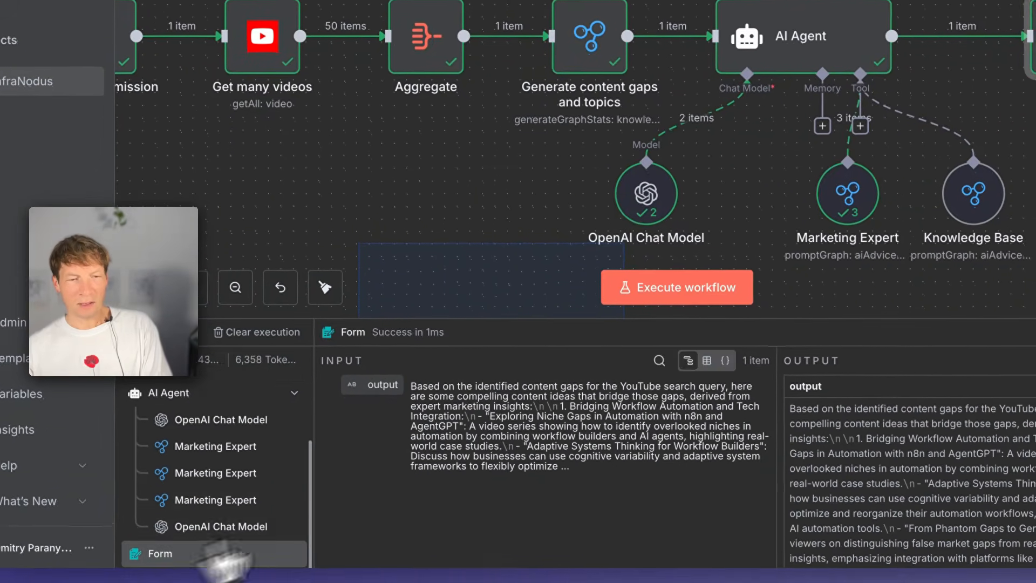
pyautogui.scroll(-5, 696, 475)
pyautogui.scroll(5, 696, 474)
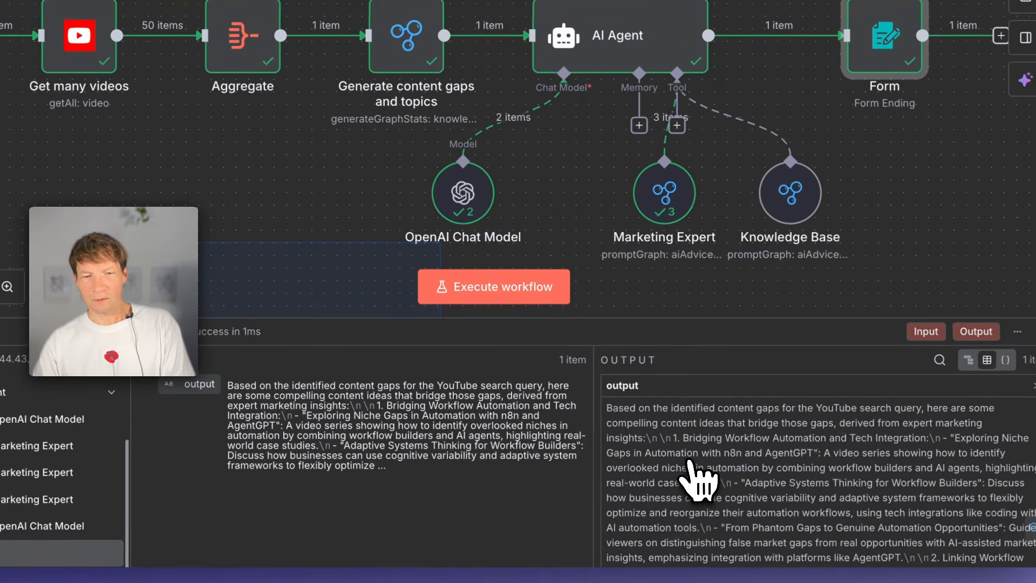